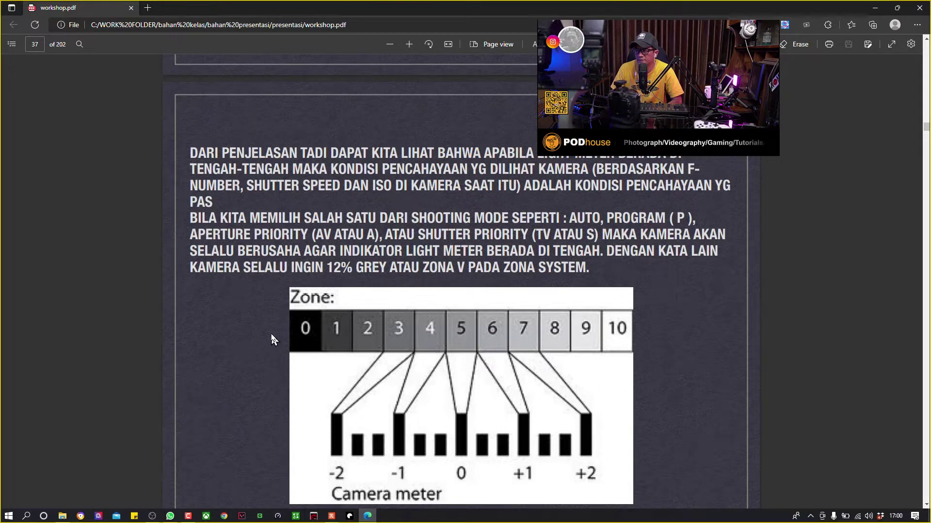
Scroll page 37 of workshop.pdf down to the zone diagram and its 0–100% grey table
{"action": "scroll", "coordinate": [700, 383], "scroll_direction": "down", "scroll_amount": 3}
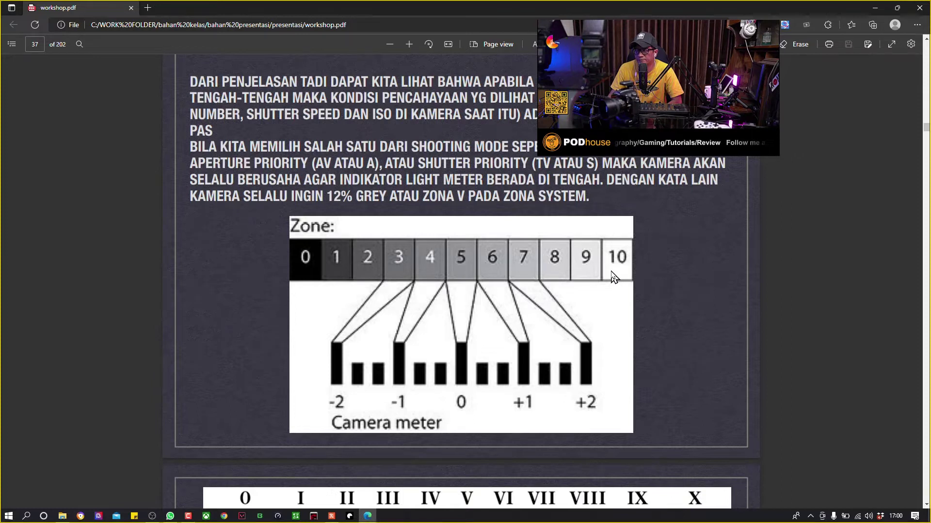
{"action": "scroll", "coordinate": [614, 276], "scroll_direction": "down", "scroll_amount": 3}
{"action": "scroll", "coordinate": [522, 280], "scroll_direction": "down", "scroll_amount": 3}
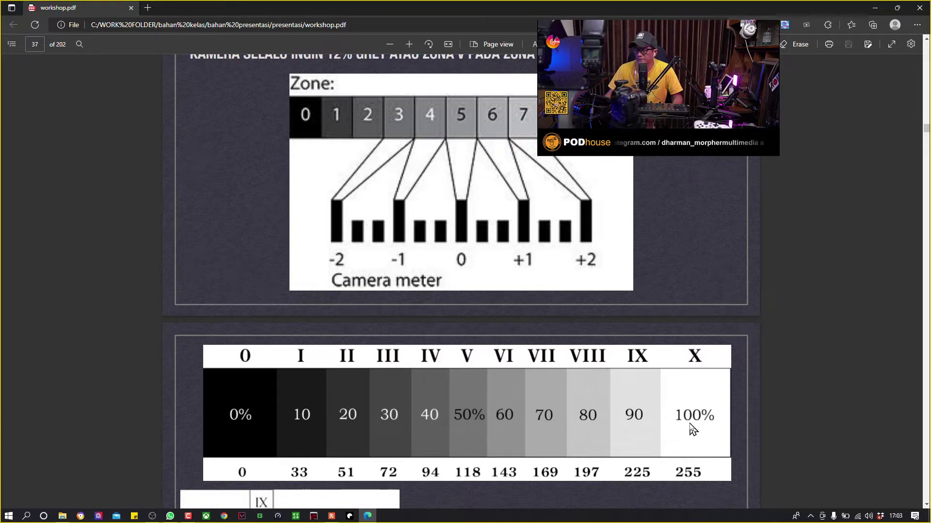
Scroll through the zone-system pages 38–39 of the workshop PDF
{"action": "scroll", "coordinate": [663, 412], "scroll_direction": "down", "scroll_amount": 2}
{"action": "scroll", "coordinate": [662, 412], "scroll_direction": "down", "scroll_amount": 1}
{"action": "scroll", "coordinate": [662, 412], "scroll_direction": "down", "scroll_amount": 2}
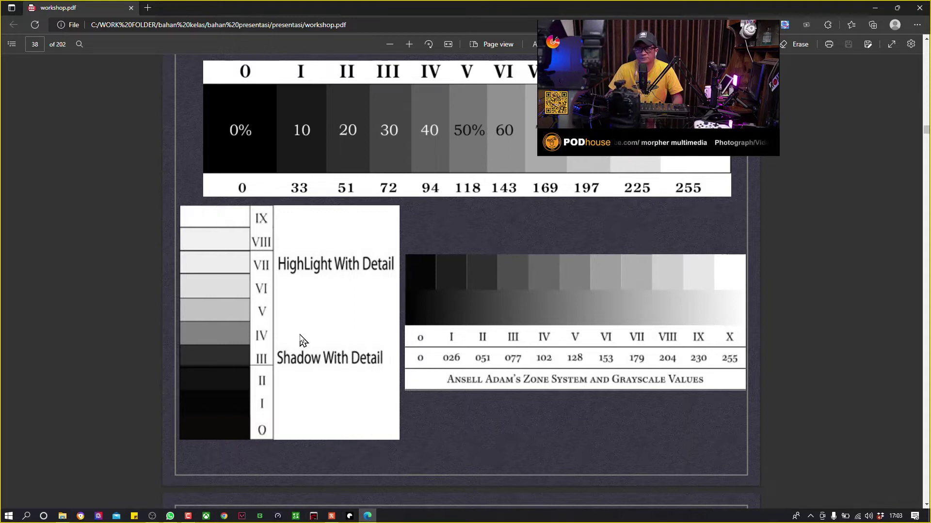
{"action": "scroll", "coordinate": [409, 345], "scroll_direction": "up", "scroll_amount": 4}
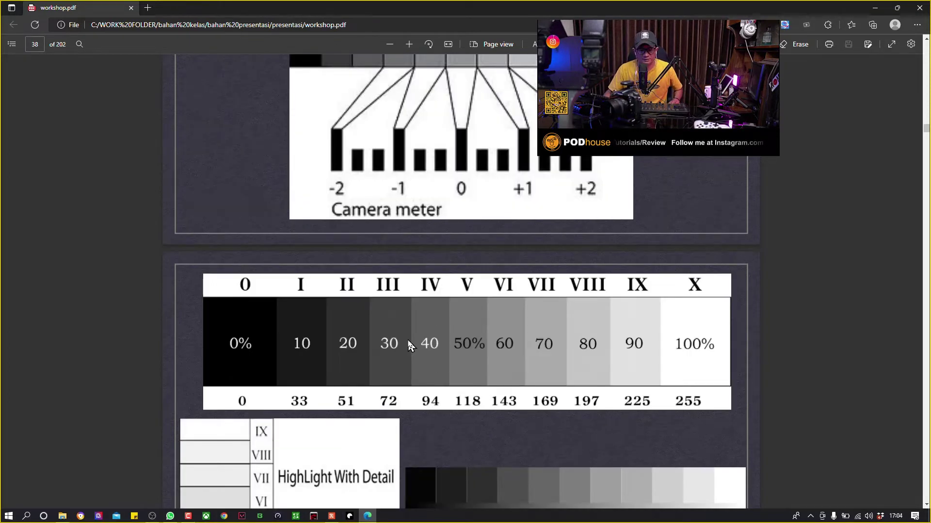
{"action": "scroll", "coordinate": [393, 225], "scroll_direction": "down", "scroll_amount": 8}
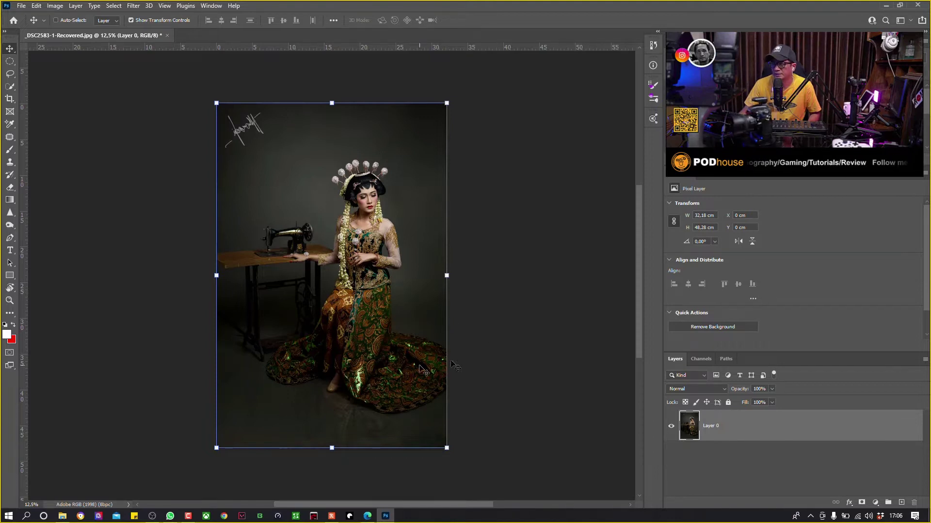
Add a Black & White adjustment layer over Layer 0 from the Layers panel
{"action": "left_click", "coordinate": [875, 504]}
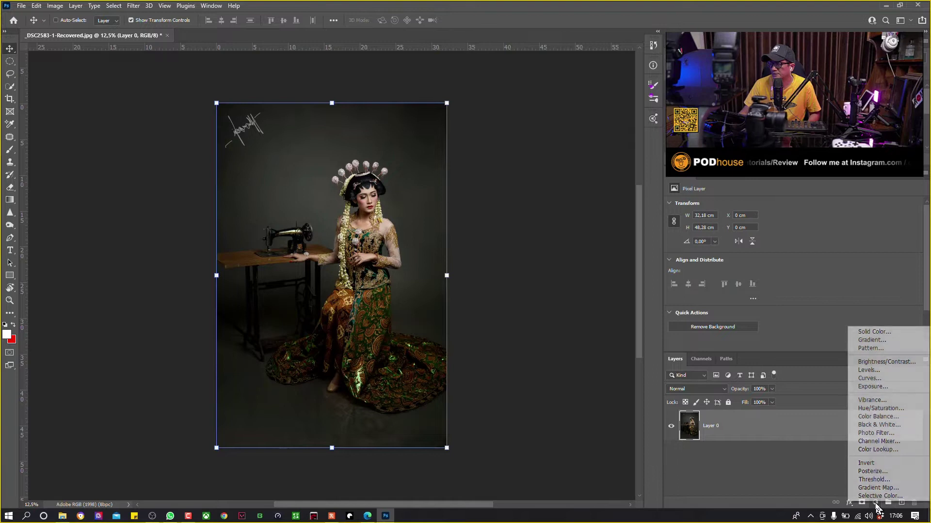
{"action": "left_click", "coordinate": [884, 430]}
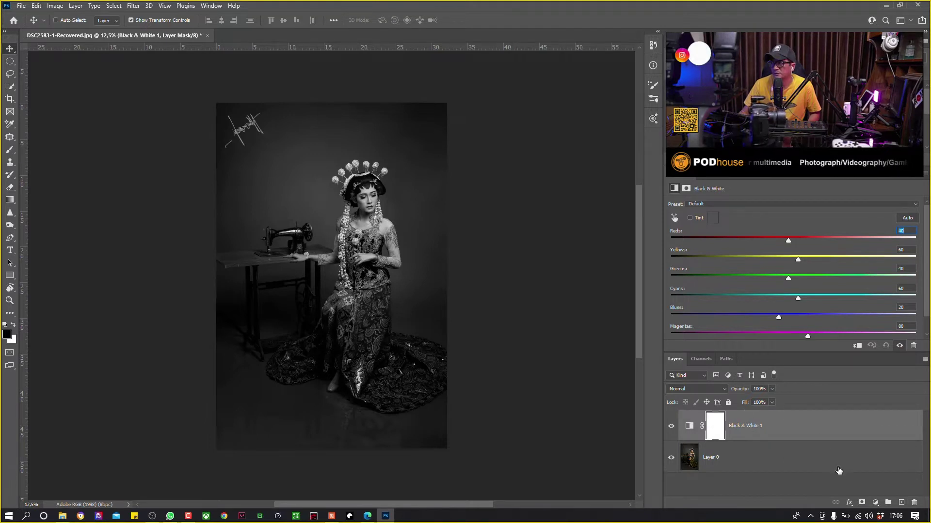
Stamp the visible black-and-white result into a new merged Layer 1 with Ctrl+Alt+Shift+E
{"action": "left_click", "coordinate": [877, 502]}
{"action": "left_click", "coordinate": [760, 428]}
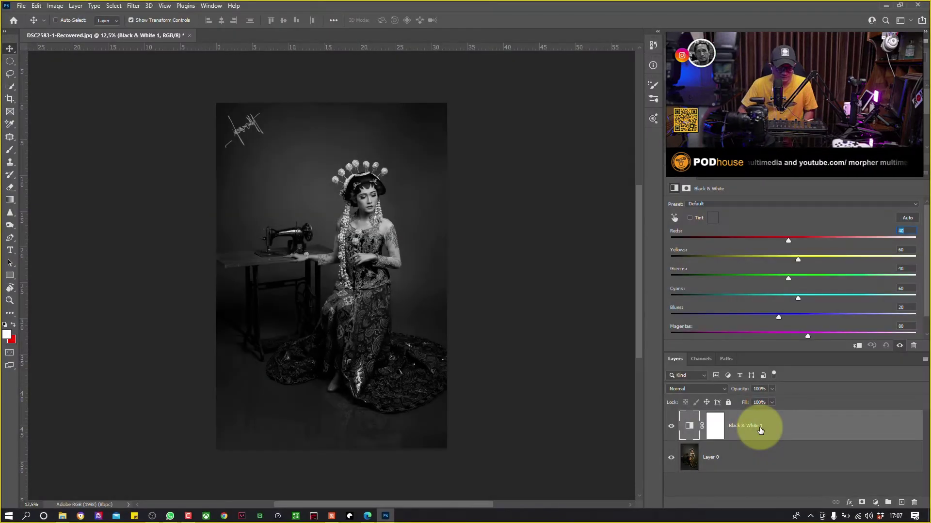
{"action": "key", "text": "ctrl+shift+alt+e"}
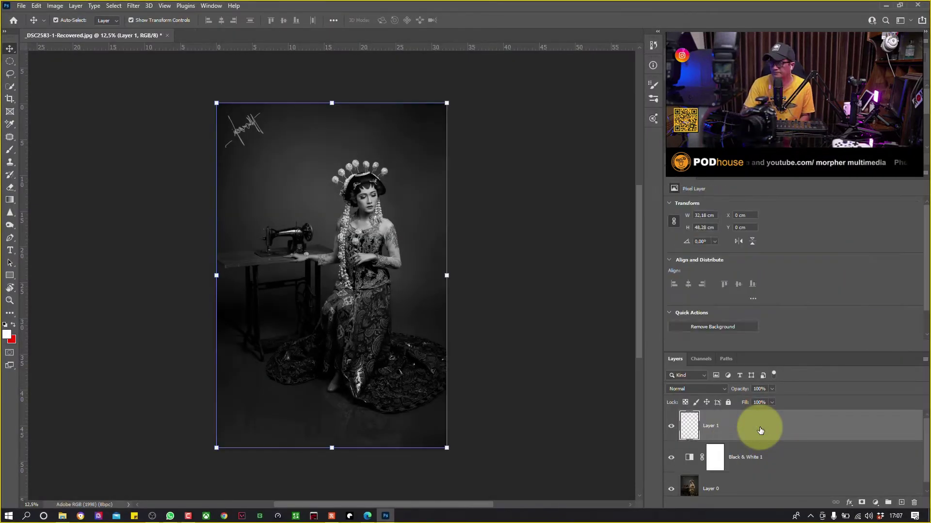
Delete the Black & White 1 adjustment layer and move colour Layer 0 above Layer 1
{"action": "left_click", "coordinate": [805, 457]}
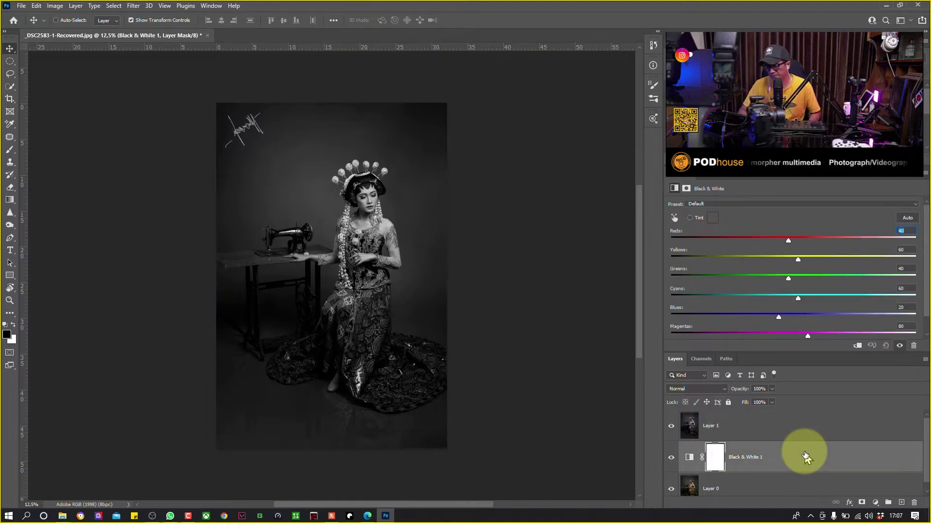
{"action": "left_click_drag", "start_coordinate": [805, 455], "coordinate": [914, 503]}
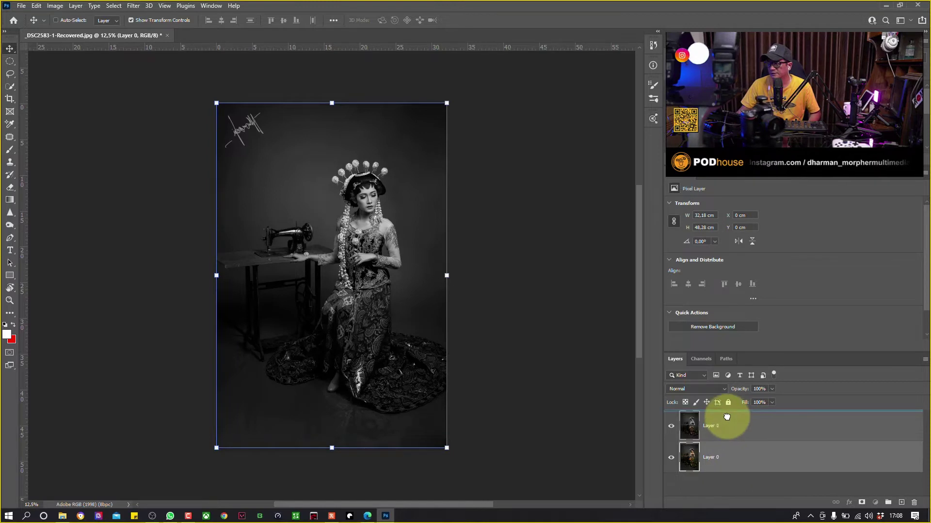
{"action": "left_click_drag", "start_coordinate": [727, 448], "coordinate": [725, 423]}
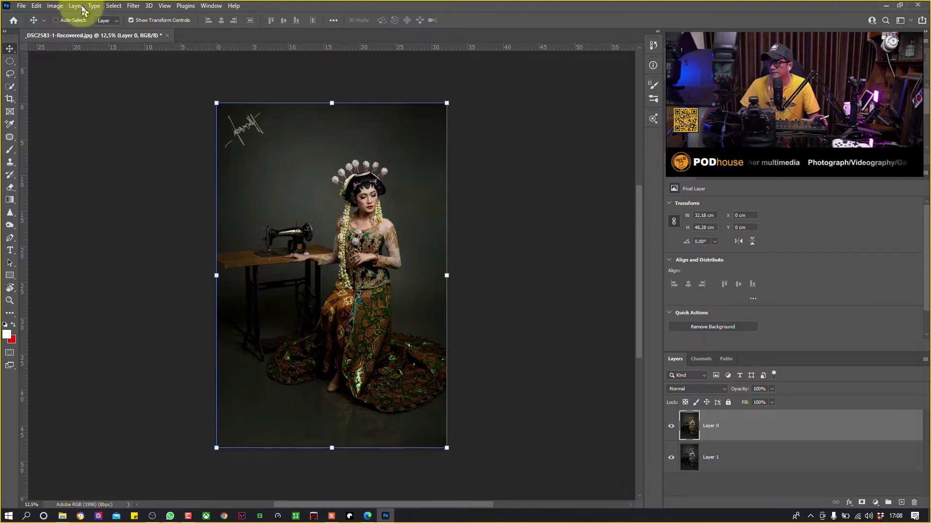
Apply Filter > Camera Raw Filter to colour Layer 0 and show the Profile choices
{"action": "left_click", "coordinate": [139, 6]}
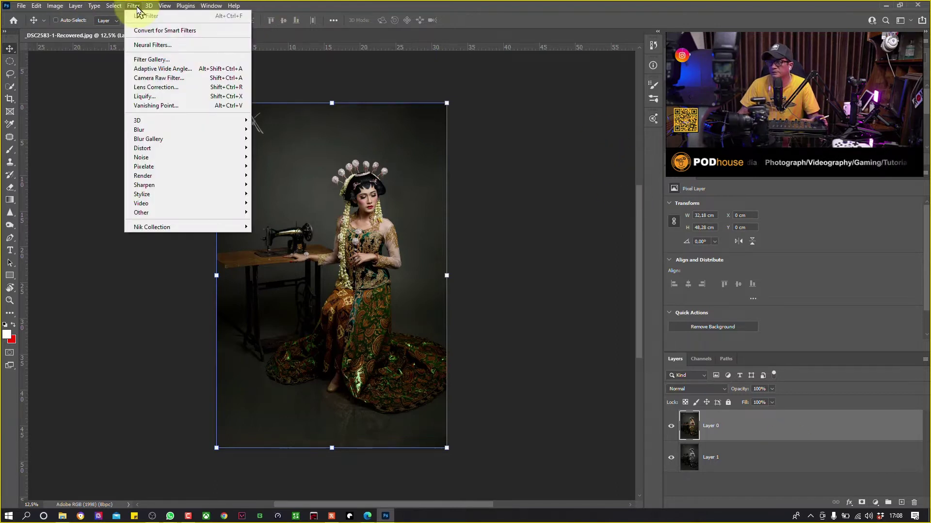
{"action": "left_click", "coordinate": [158, 78]}
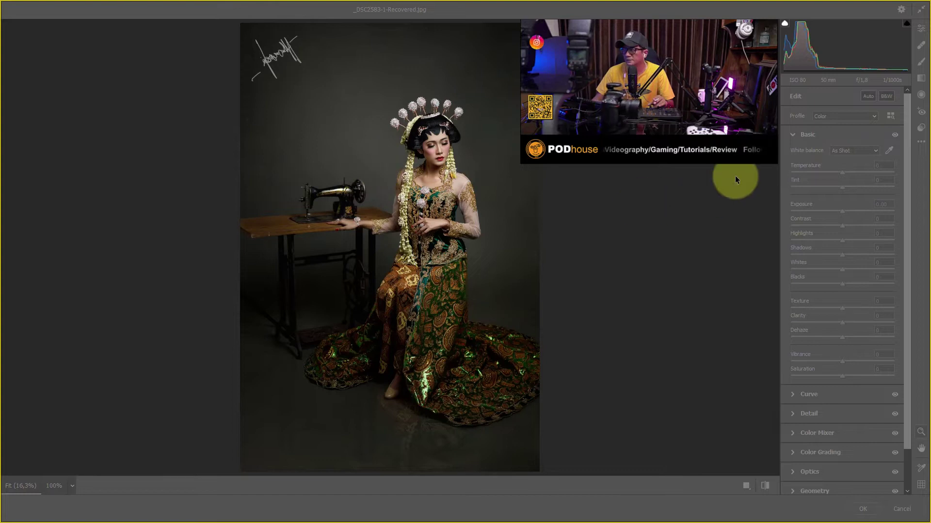
{"action": "key", "text": "ctrl+alt+0"}
{"action": "left_click", "coordinate": [441, 183]}
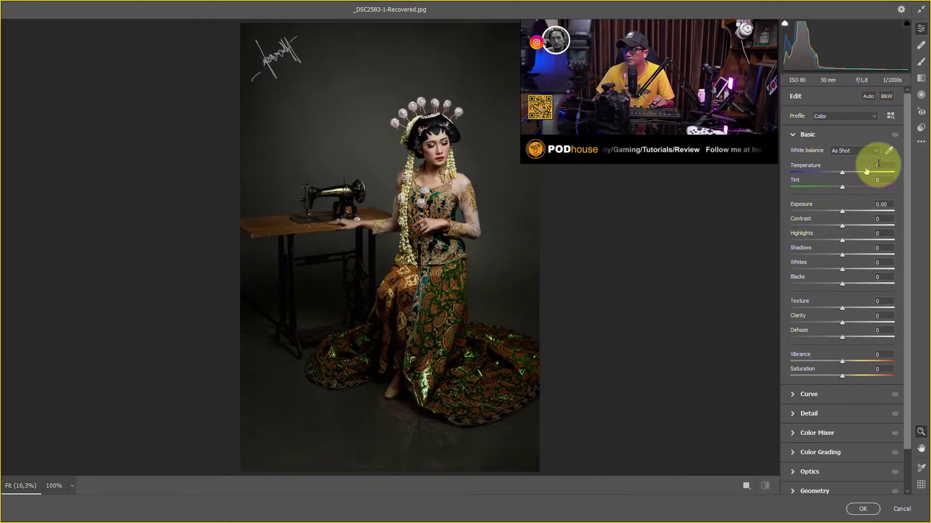
{"action": "left_click", "coordinate": [836, 115]}
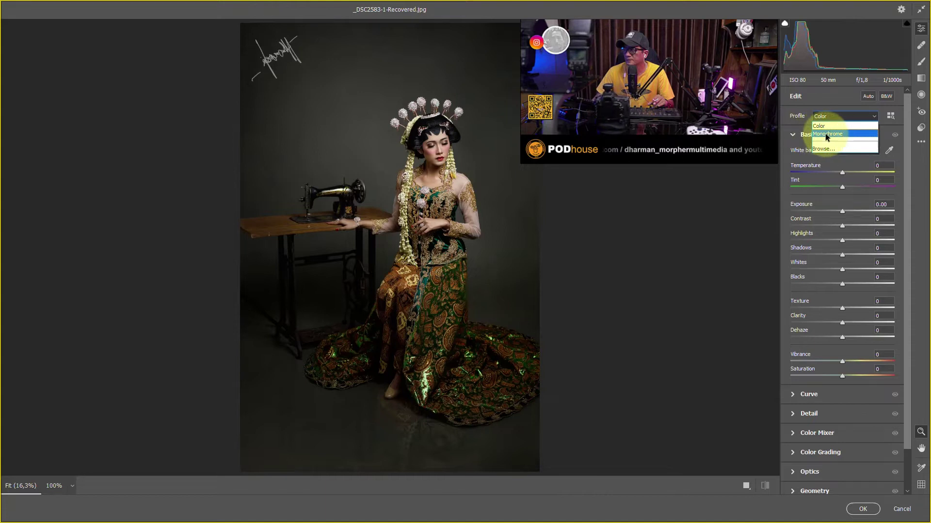
Set the Camera Raw profile to Monochrome and zoom in on the woman's face
{"action": "left_click", "coordinate": [825, 133]}
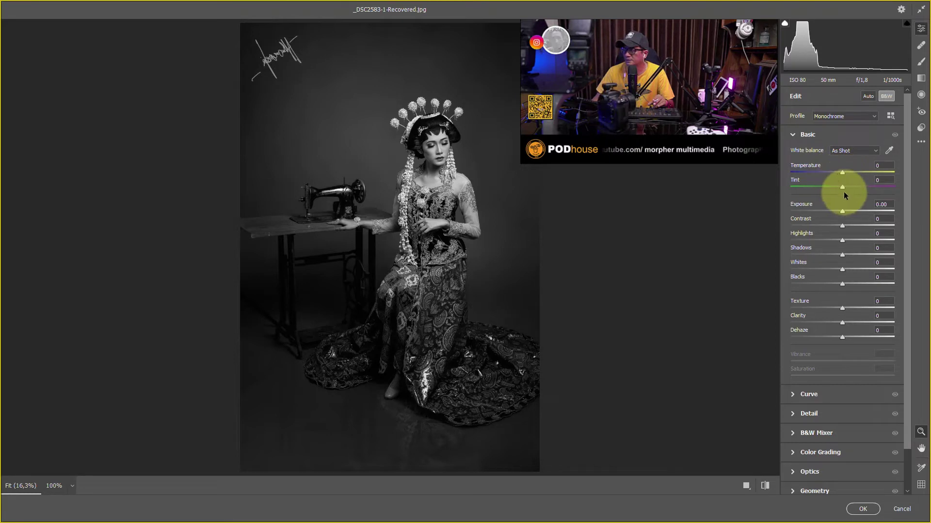
{"action": "left_click", "coordinate": [489, 134]}
{"action": "left_click_drag", "start_coordinate": [489, 134], "coordinate": [322, 308]}
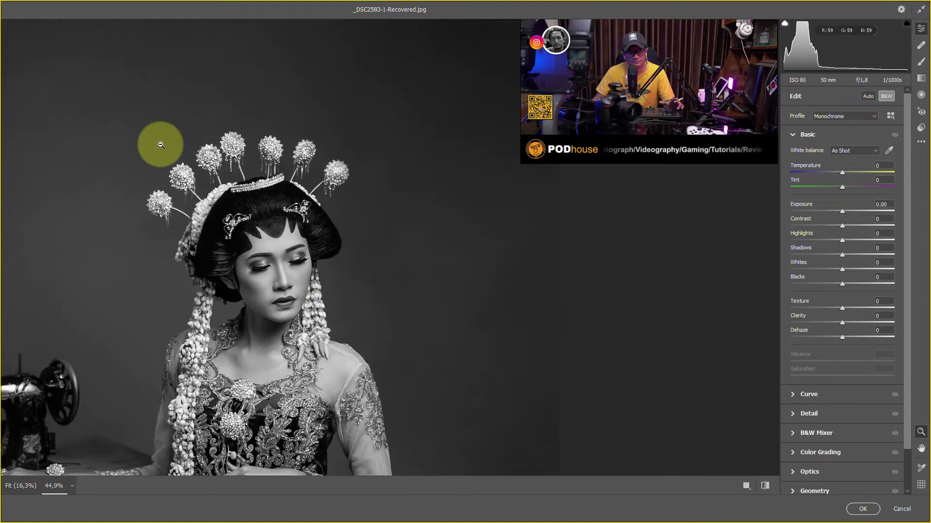
{"action": "left_click_drag", "start_coordinate": [174, 146], "coordinate": [340, 104]}
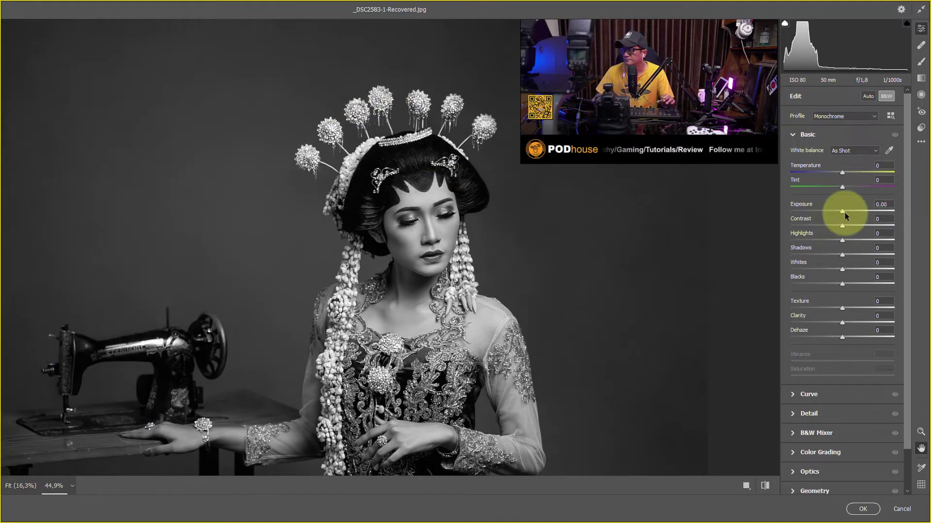
Lower Exposure to -0.35 and Highlights to -28 in the Basic panel
{"action": "scroll", "coordinate": [844, 212], "scroll_direction": "down", "scroll_amount": 3}
{"action": "scroll", "coordinate": [845, 212], "scroll_direction": "down", "scroll_amount": 3}
{"action": "scroll", "coordinate": [844, 212], "scroll_direction": "up", "scroll_amount": 1}
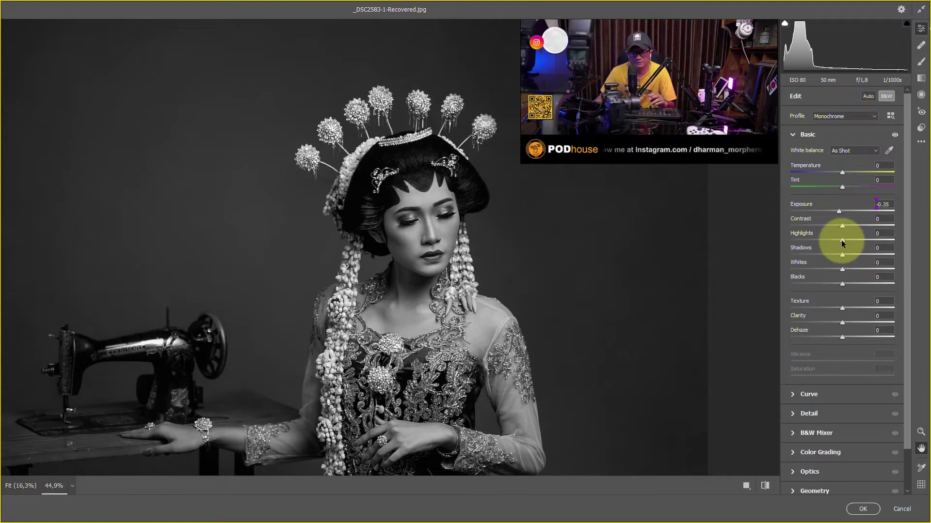
{"action": "left_click_drag", "start_coordinate": [842, 241], "coordinate": [840, 241]}
{"action": "type", "text": "-28"}
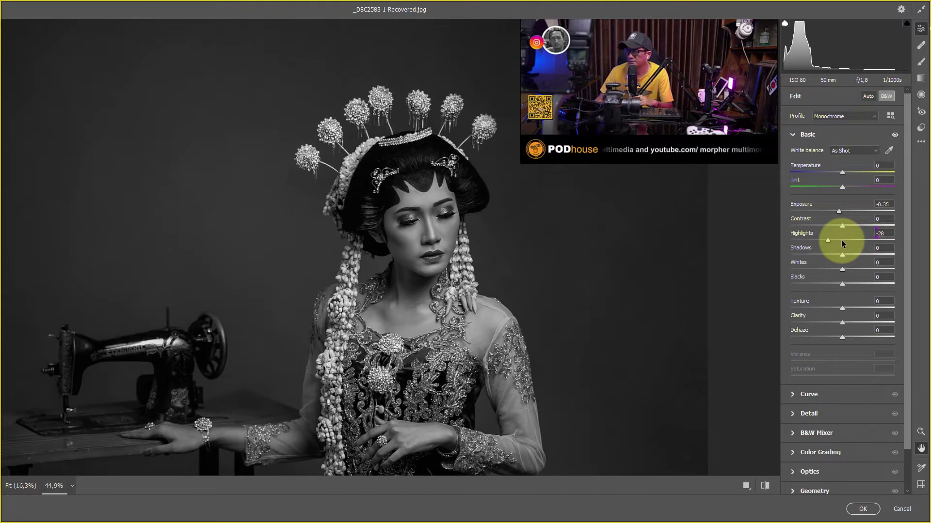
Raise Whites to +41, Shadows to +23 and Blacks to +17
{"action": "key", "text": "Tab"}
{"action": "key", "text": "Tab"}
{"action": "key", "text": "shift+Up"}
{"action": "key", "text": "shift+Up"}
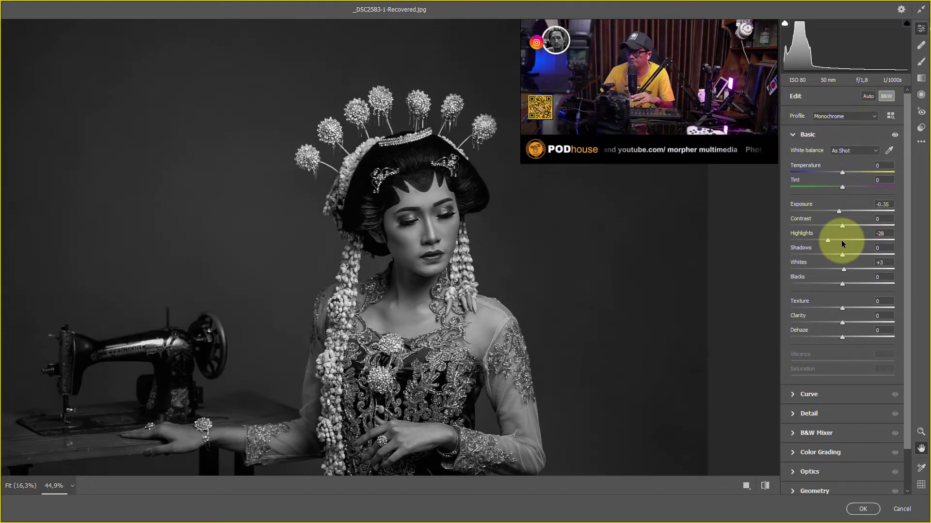
{"action": "key", "text": "shift+Up"}
{"action": "key", "text": "shift+Up"}
{"action": "key", "text": "Up"}
{"action": "key", "text": "Up"}
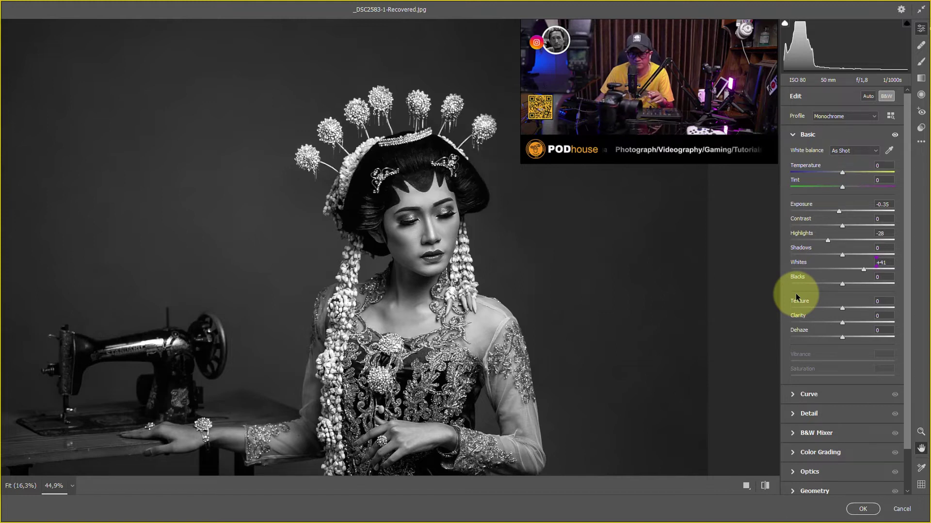
{"action": "key", "text": "shift+Up"}
{"action": "key", "text": "shift+Up"}
{"action": "key", "text": "shift+Up"}
{"action": "key", "text": "Up"}
{"action": "key", "text": "Up"}
{"action": "key", "text": "Up"}
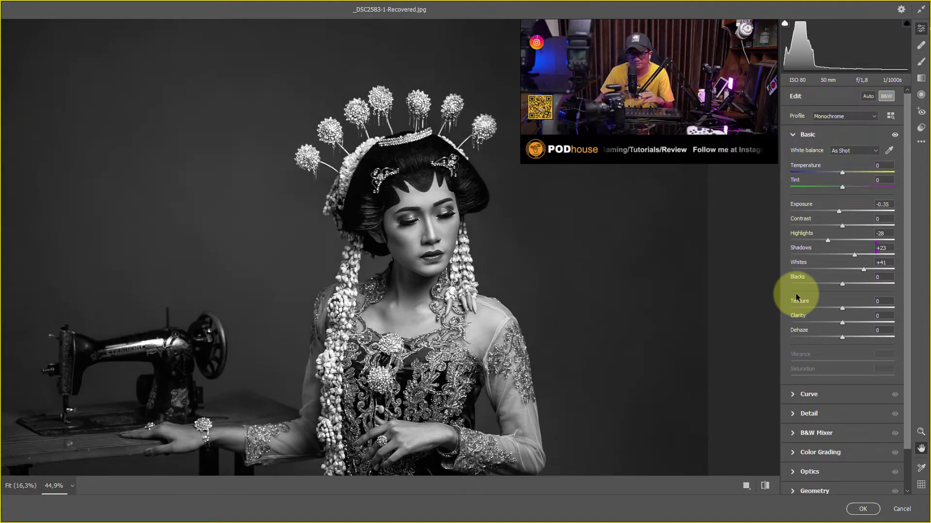
{"action": "key", "text": "shift+Up"}
{"action": "key", "text": "Up"}
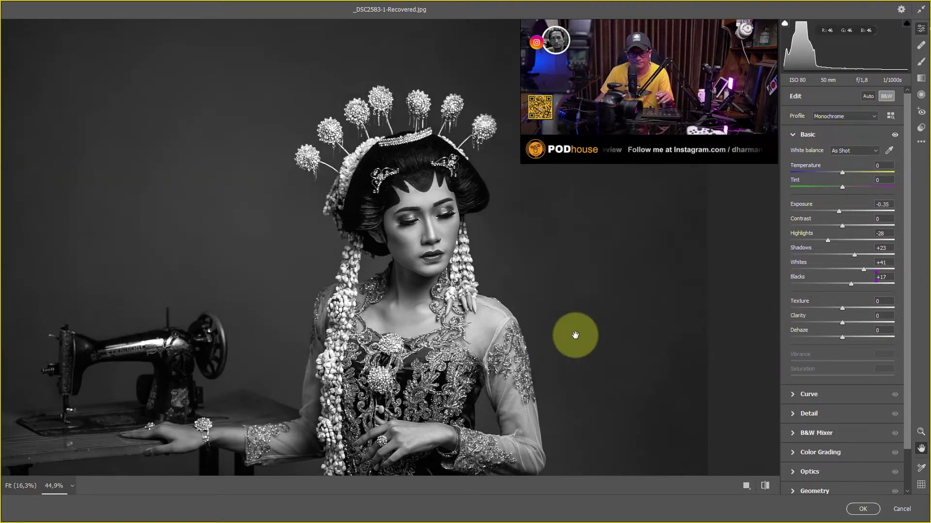
{"action": "scroll", "coordinate": [575, 336], "scroll_direction": "down", "scroll_amount": 3}
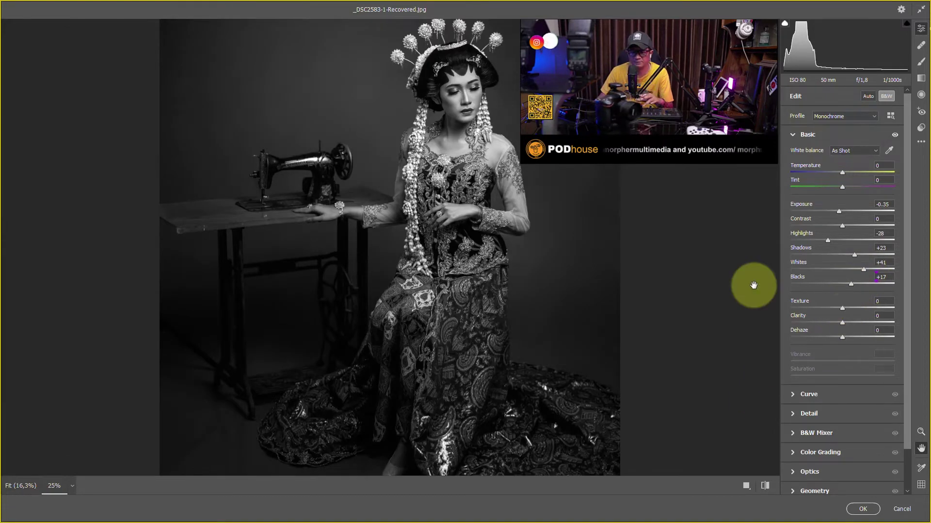
{"action": "scroll", "coordinate": [754, 286], "scroll_direction": "up", "scroll_amount": 2}
Set Texture +36, Clarity +15, Shadows +40 and Blacks +23 while framing the face
{"action": "mouse_move", "coordinate": [494, 136]}
{"action": "left_mouse_down"}
{"action": "mouse_move", "coordinate": [360, 379]}
{"action": "mouse_move", "coordinate": [378, 343]}
{"action": "left_mouse_up"}
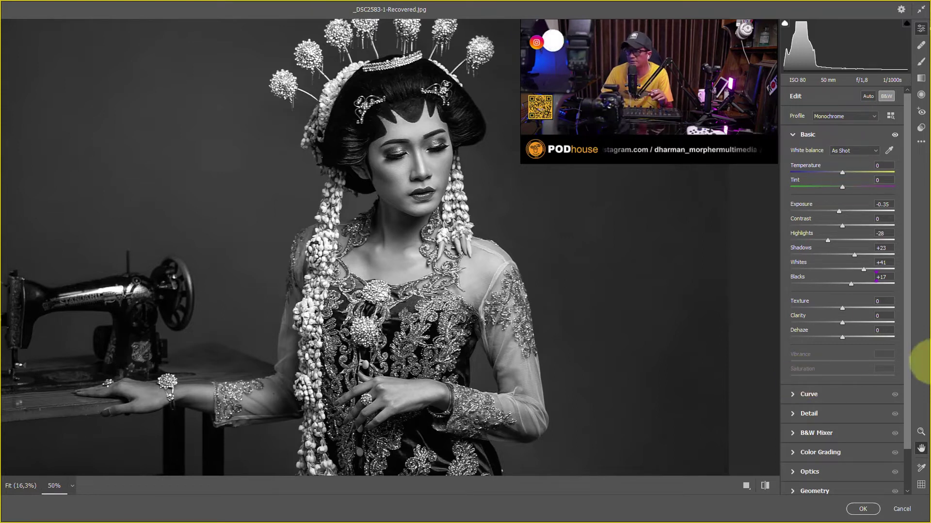
{"action": "left_click_drag", "start_coordinate": [843, 308], "coordinate": [869, 311]}
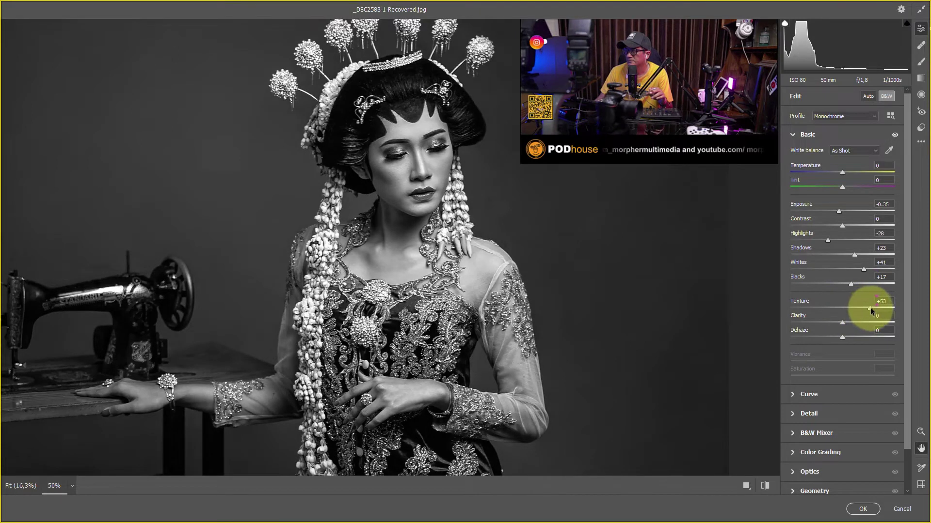
{"action": "left_click_drag", "start_coordinate": [868, 307], "coordinate": [859, 322]}
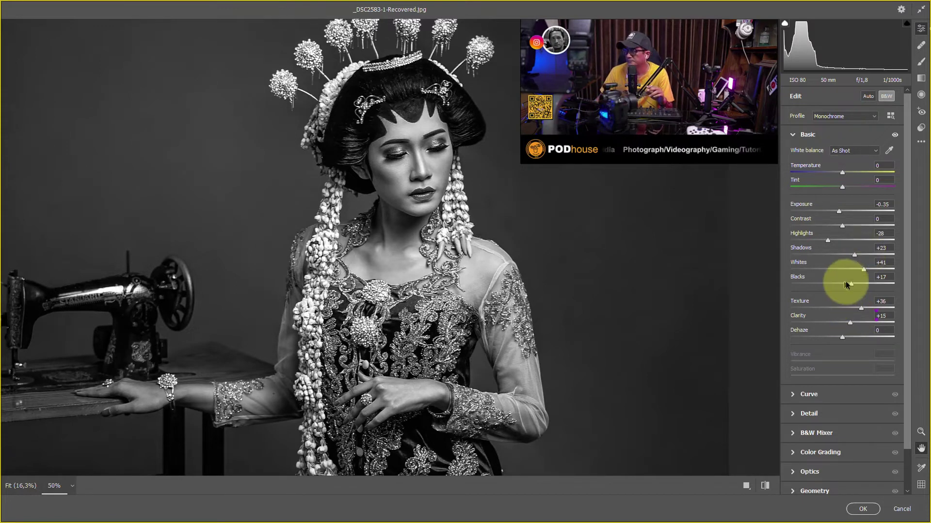
{"action": "left_click_drag", "start_coordinate": [854, 255], "coordinate": [863, 255]}
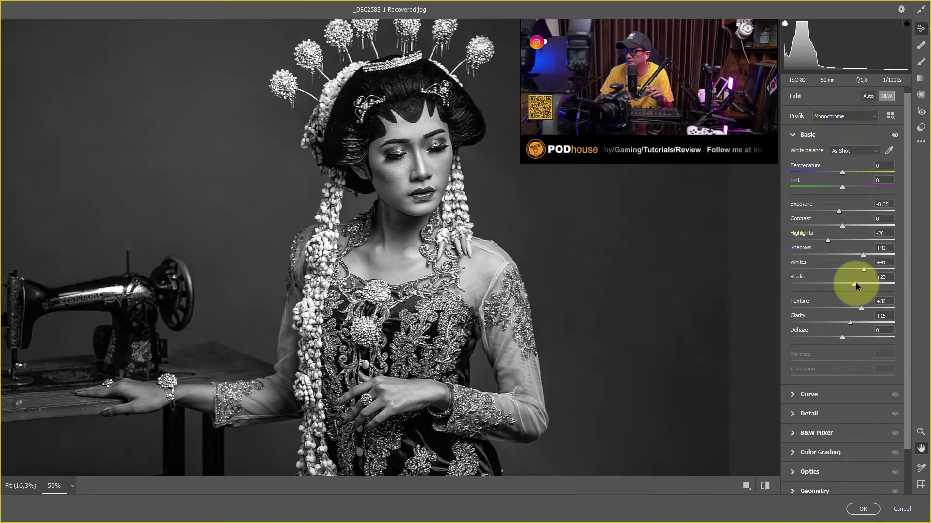
{"action": "scroll", "coordinate": [661, 316], "scroll_direction": "down", "scroll_amount": 2}
{"action": "scroll", "coordinate": [660, 316], "scroll_direction": "up", "scroll_amount": 2}
{"action": "scroll", "coordinate": [661, 316], "scroll_direction": "down", "scroll_amount": 2}
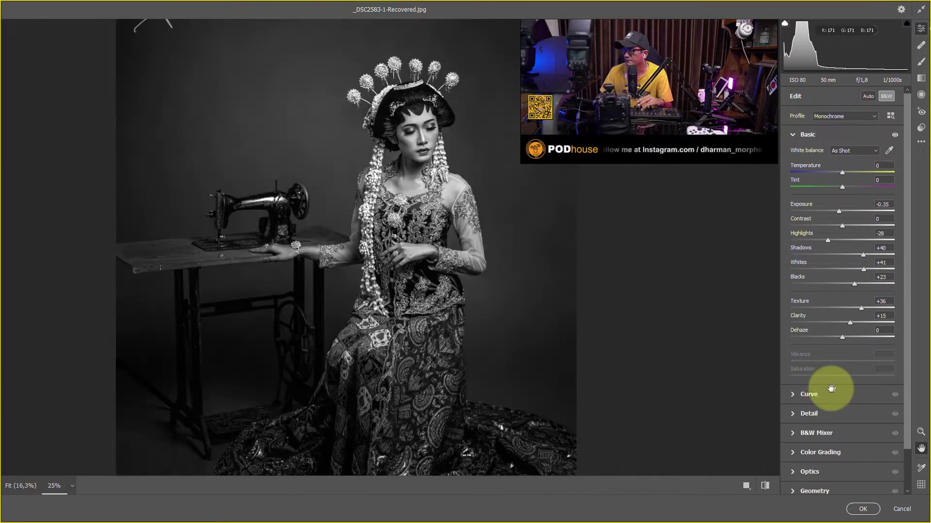
Lift the Point Curve black point to output 22 and place a point at input 36/output 50
{"action": "left_click", "coordinate": [797, 395]}
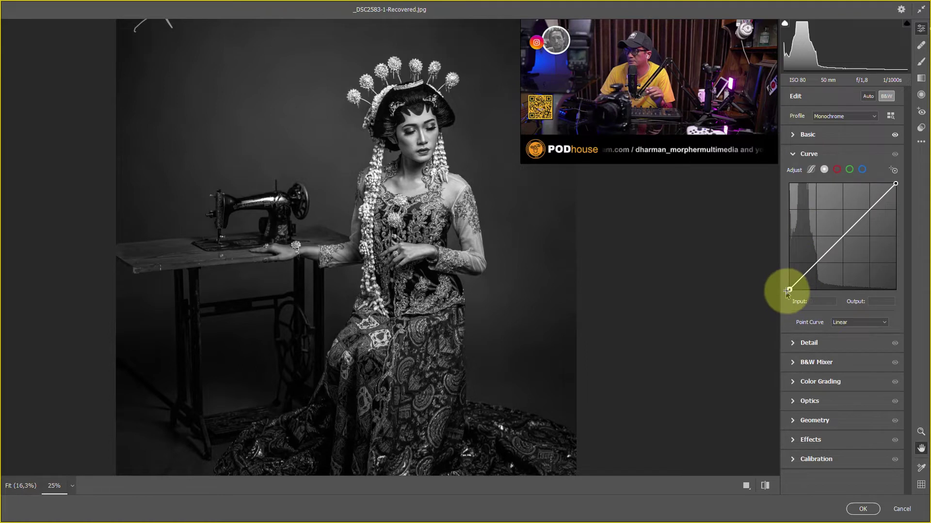
{"action": "left_click_drag", "start_coordinate": [789, 290], "coordinate": [789, 284]}
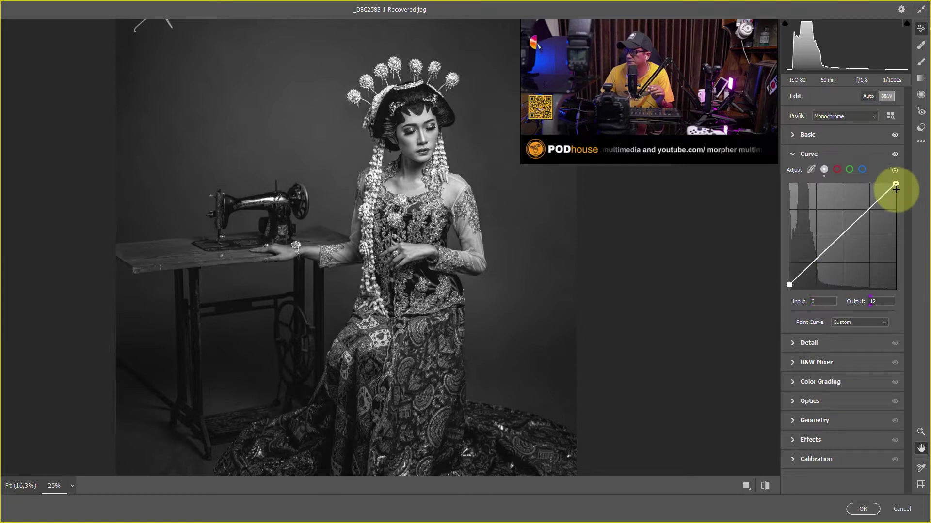
{"action": "left_click_drag", "start_coordinate": [789, 285], "coordinate": [790, 279]}
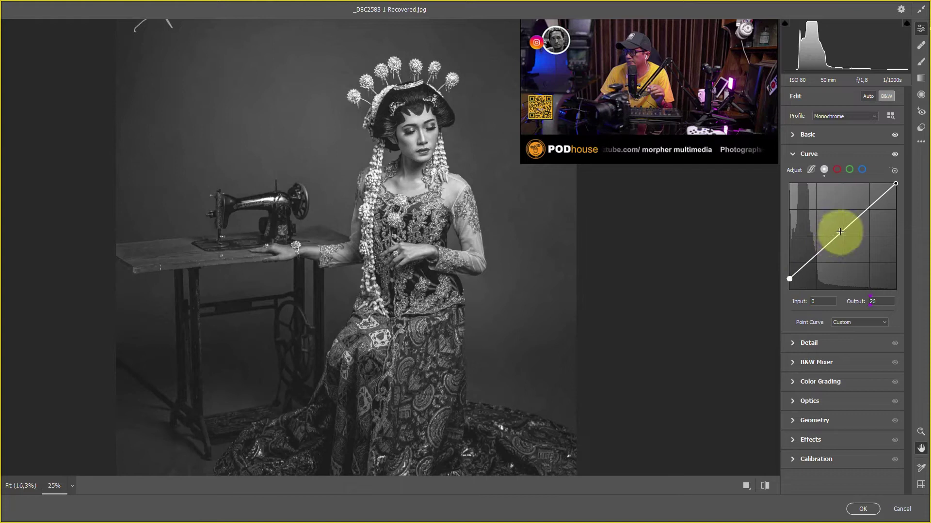
{"action": "left_click_drag", "start_coordinate": [790, 279], "coordinate": [789, 277]}
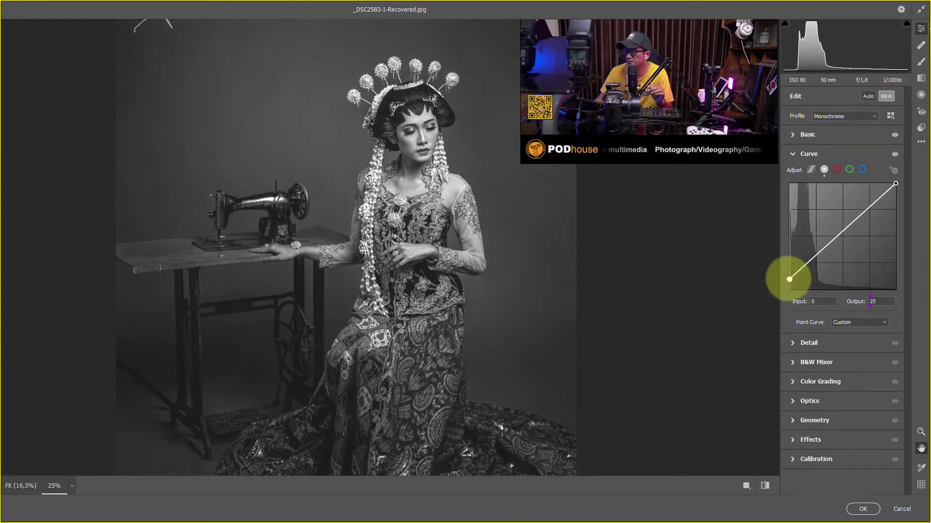
{"action": "left_click_drag", "start_coordinate": [804, 266], "coordinate": [804, 268]}
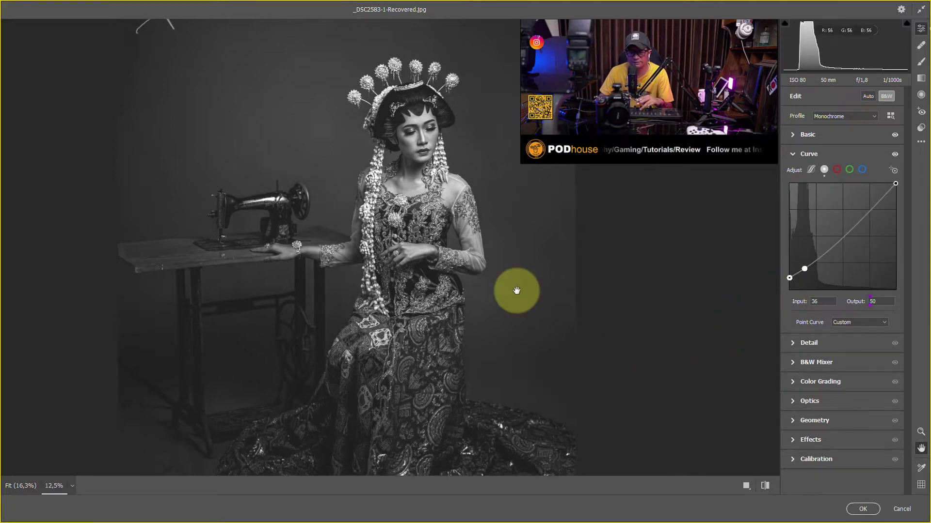
{"action": "key", "text": "ctrl+minus"}
{"action": "left_click_drag", "start_coordinate": [789, 277], "coordinate": [789, 281]}
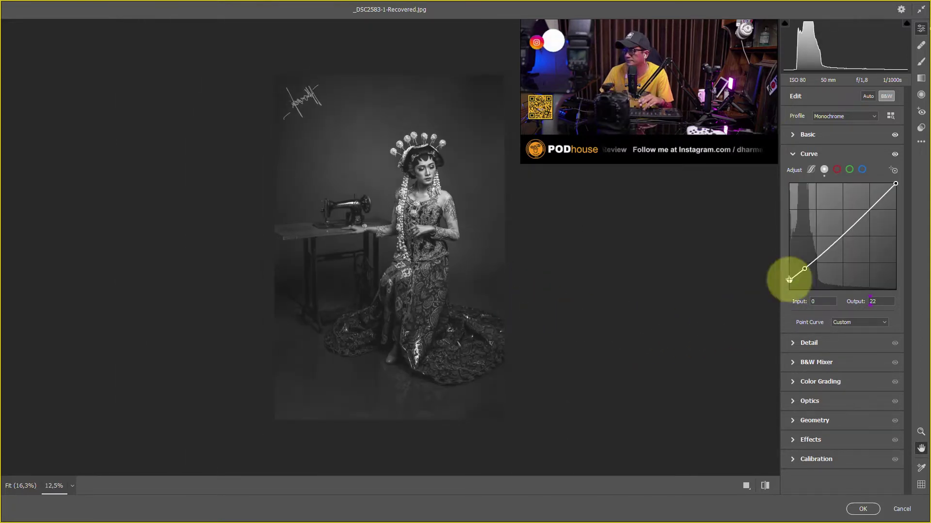
Zoom to 100% on the face and set Detail Sharpening to 25, noise reduction left at 0
{"action": "left_click", "coordinate": [793, 342]}
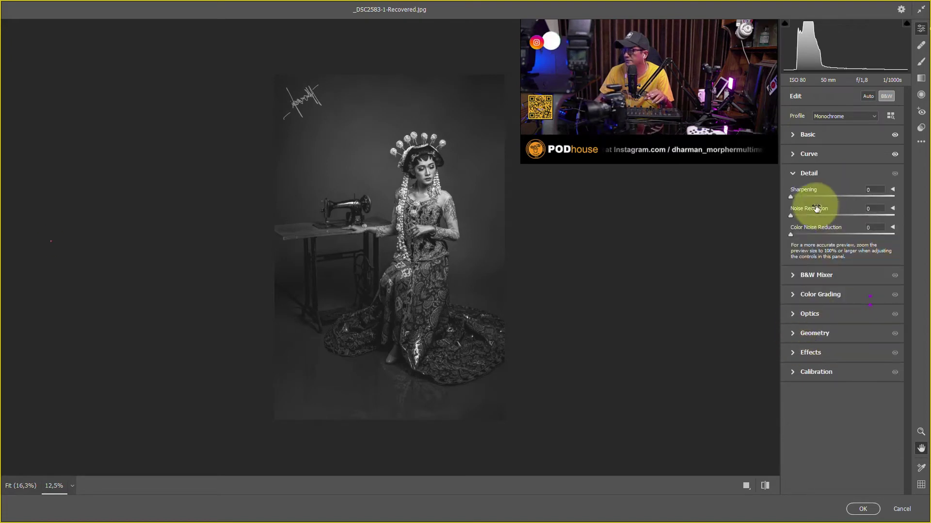
{"action": "key", "text": "ctrl+minus"}
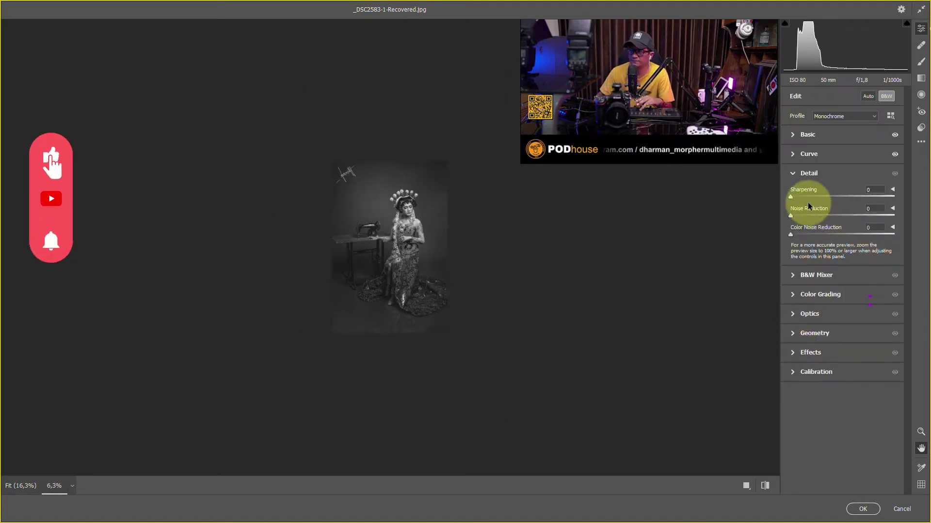
{"action": "key", "text": "ctrl+plus"}
{"action": "key", "text": "ctrl+plus"}
{"action": "key", "text": "ctrl+plus"}
{"action": "key", "text": "ctrl+plus"}
{"action": "key", "text": "ctrl+plus"}
{"action": "key", "text": "ctrl+plus"}
{"action": "key", "text": "ctrl+plus"}
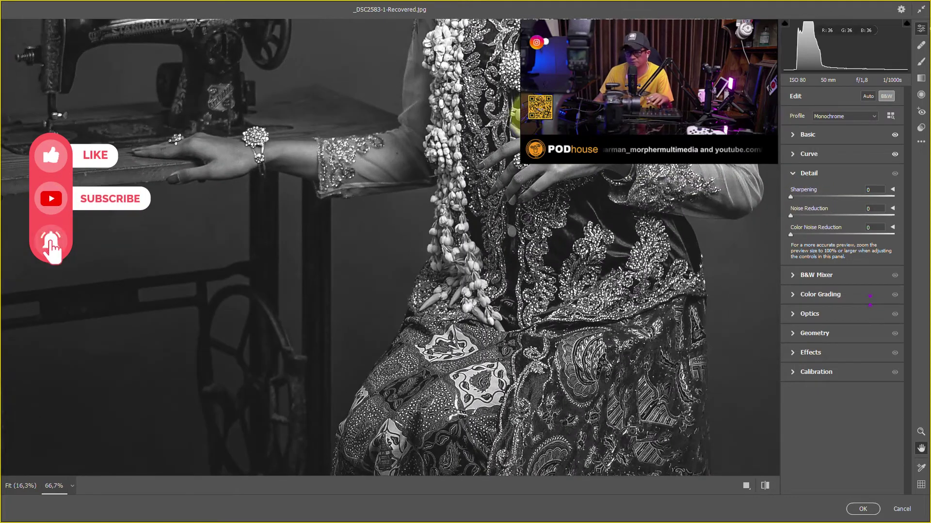
{"action": "left_click_drag", "start_coordinate": [461, 129], "coordinate": [363, 395]}
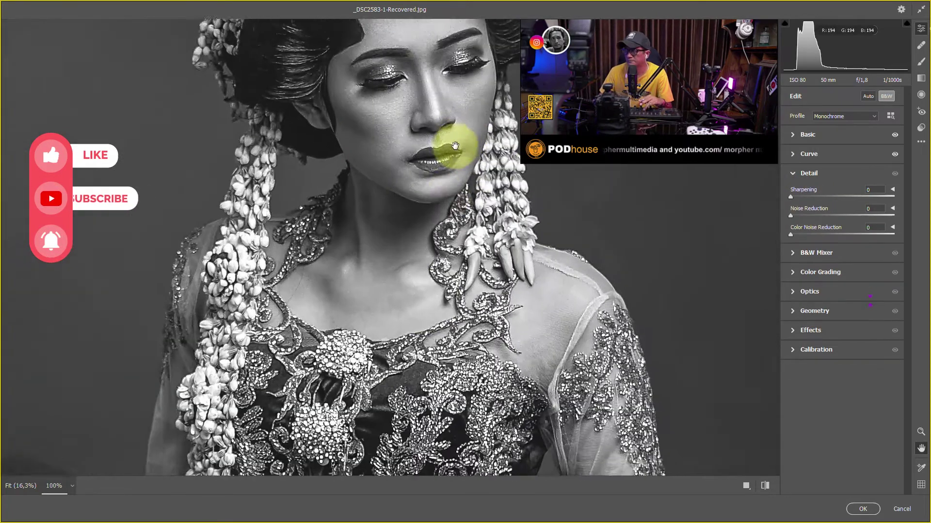
{"action": "left_click_drag", "start_coordinate": [450, 189], "coordinate": [436, 267]}
{"action": "key", "text": "ctrl+plus"}
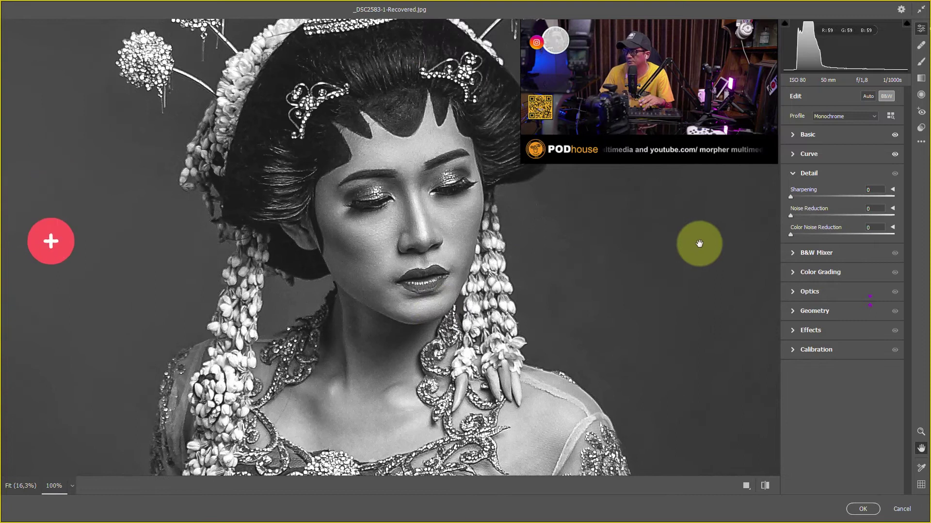
{"action": "left_click_drag", "start_coordinate": [790, 197], "coordinate": [865, 200]}
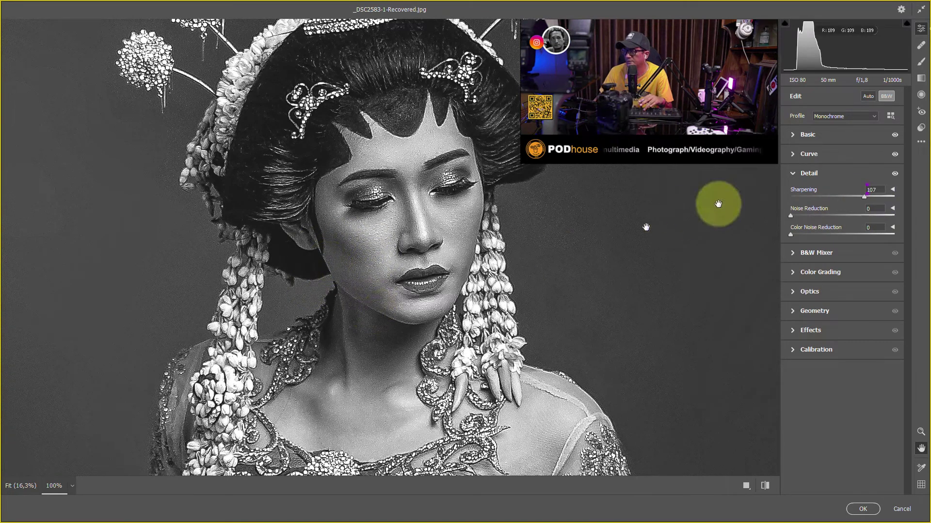
{"action": "left_click_drag", "start_coordinate": [864, 197], "coordinate": [809, 206]}
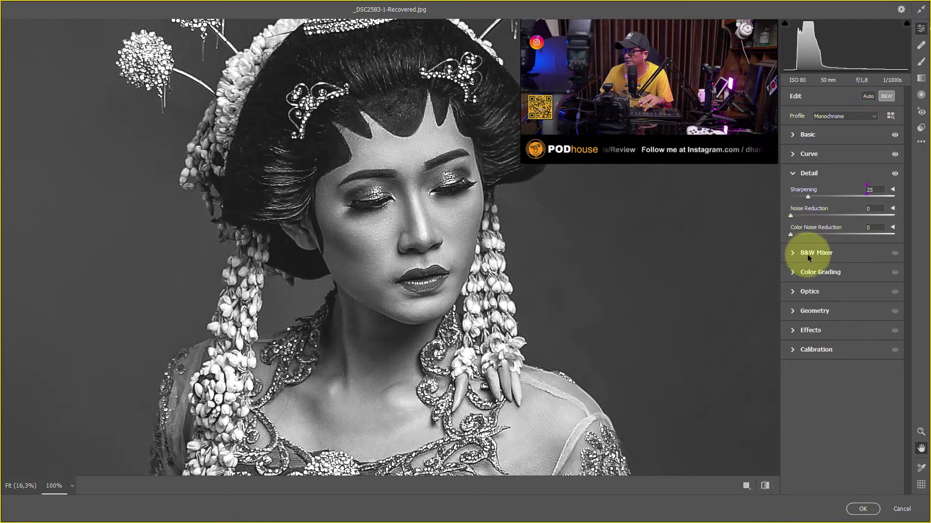
Expand the B&W Mixer and darken Reds to -23, with Oranges at +21
{"action": "left_click", "coordinate": [795, 254]}
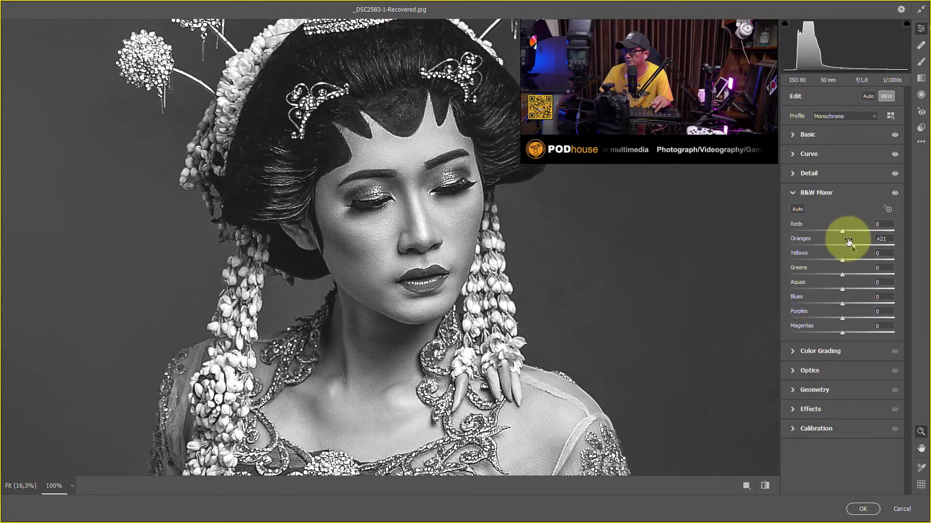
{"action": "left_click_drag", "start_coordinate": [840, 231], "coordinate": [829, 236]}
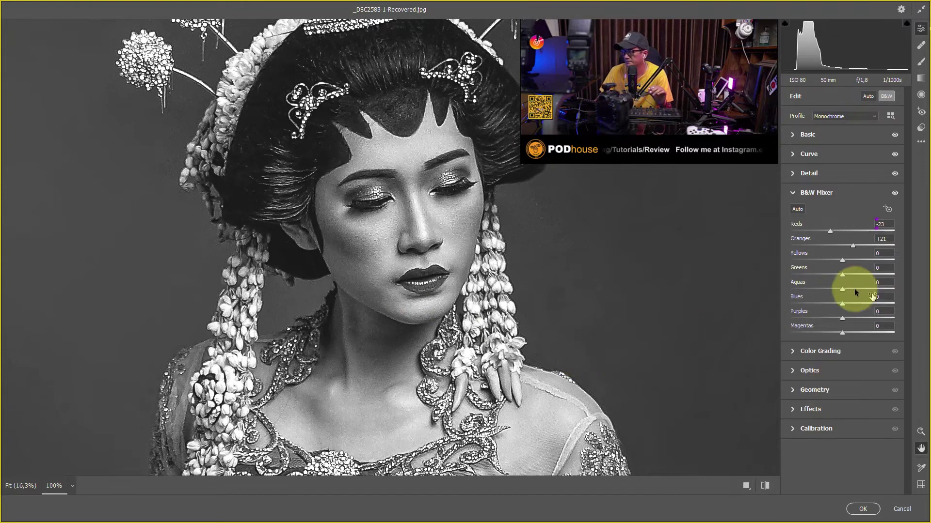
{"action": "key", "text": "ctrl+minus"}
{"action": "key", "text": "ctrl+minus"}
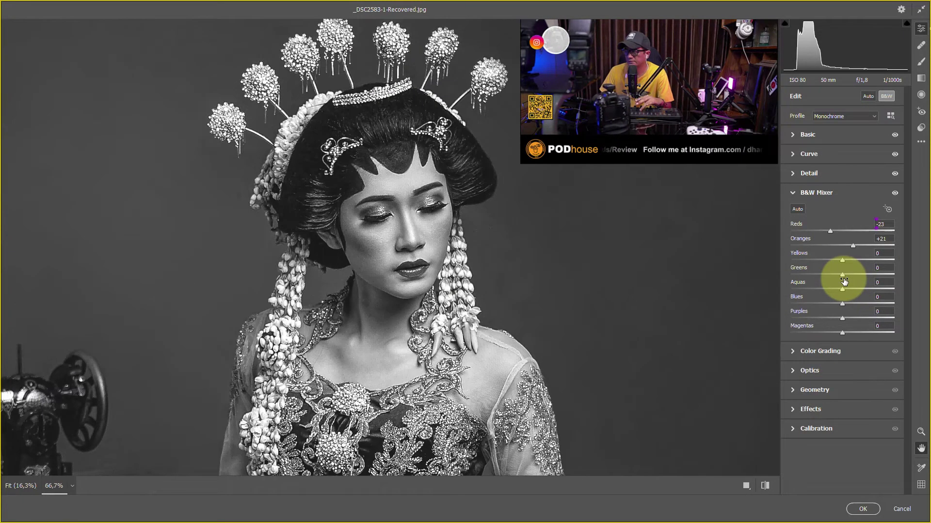
{"action": "key", "text": "ctrl+minus"}
{"action": "key", "text": "ctrl+minus"}
Set Greens -36, Aquas -7, Purples -17 and Magentas -7, then fit the photo in view
{"action": "mouse_move", "coordinate": [841, 277]}
{"action": "left_mouse_down"}
{"action": "mouse_move", "coordinate": [869, 280]}
{"action": "mouse_move", "coordinate": [823, 285]}
{"action": "left_mouse_up"}
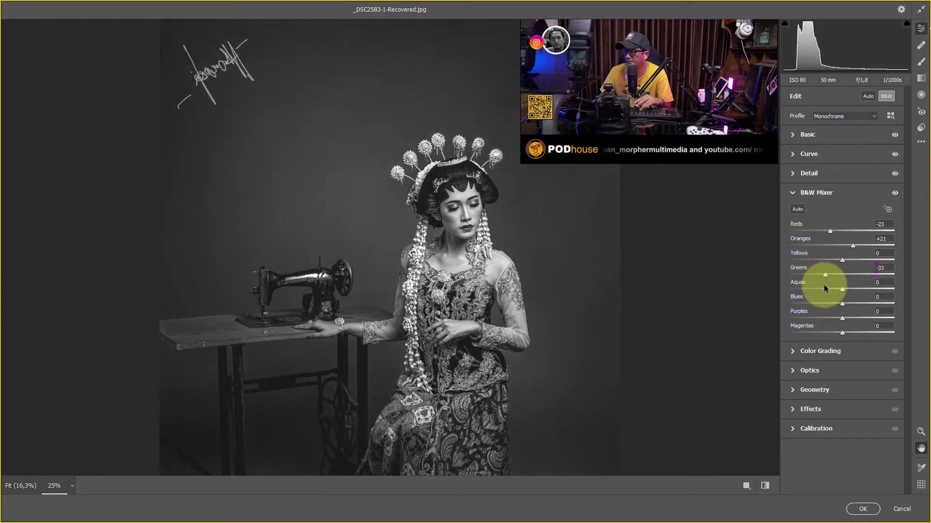
{"action": "scroll", "coordinate": [382, 360], "scroll_direction": "up", "scroll_amount": 1}
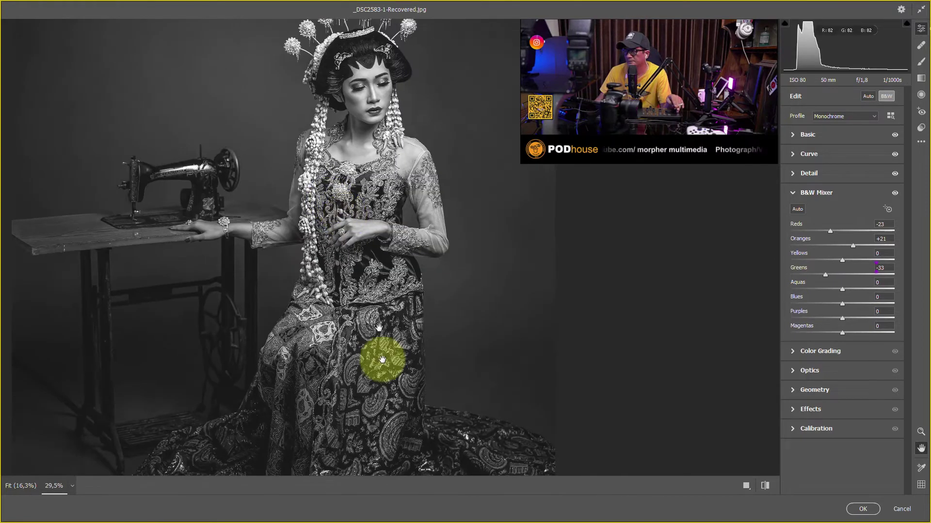
{"action": "left_click_drag", "start_coordinate": [825, 280], "coordinate": [828, 281]}
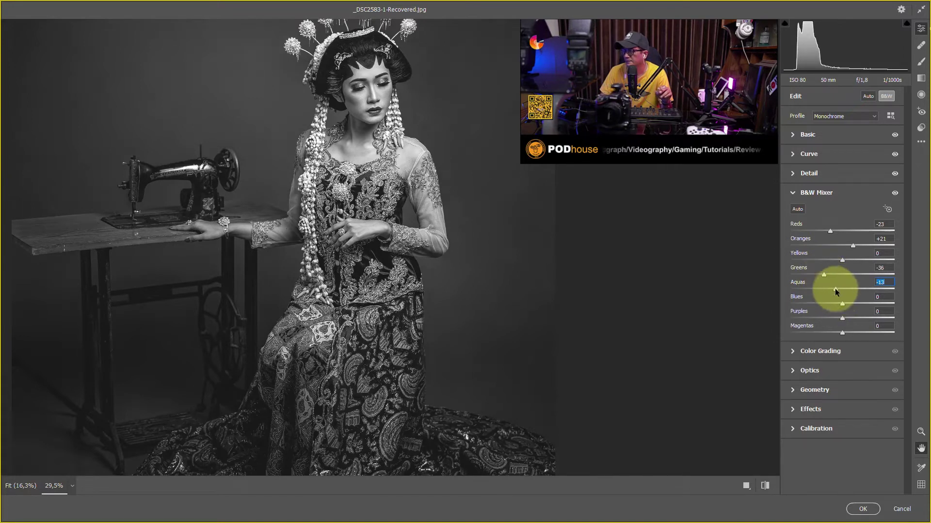
{"action": "mouse_move", "coordinate": [855, 291]}
{"action": "left_mouse_down"}
{"action": "mouse_move", "coordinate": [814, 294]}
{"action": "mouse_move", "coordinate": [828, 295]}
{"action": "left_mouse_up"}
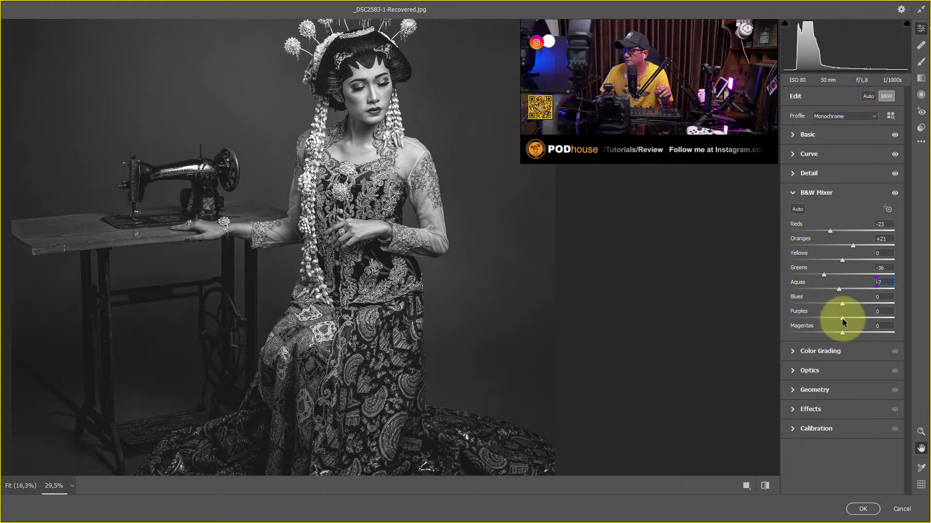
{"action": "mouse_move", "coordinate": [842, 321]}
{"action": "left_mouse_down"}
{"action": "mouse_move", "coordinate": [829, 320]}
{"action": "mouse_move", "coordinate": [852, 320]}
{"action": "mouse_move", "coordinate": [833, 318]}
{"action": "left_mouse_up"}
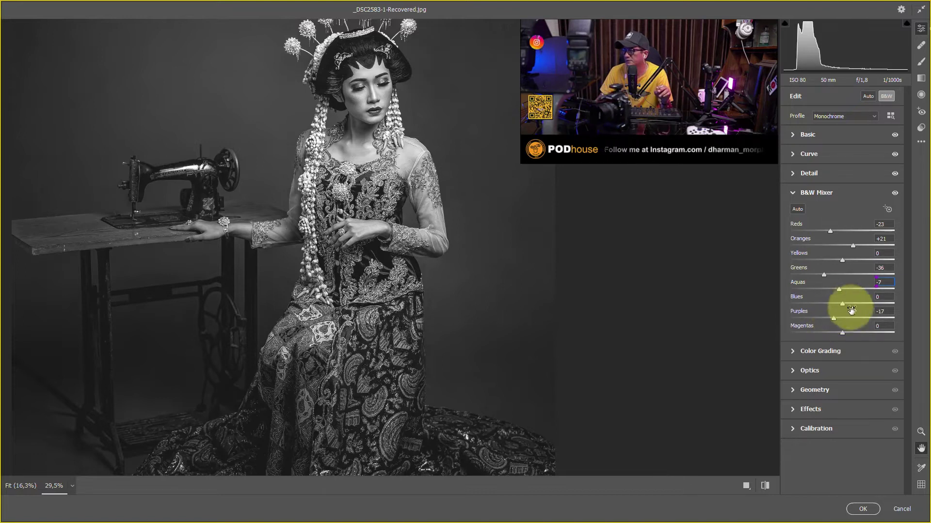
{"action": "left_click_drag", "start_coordinate": [842, 333], "coordinate": [839, 333]}
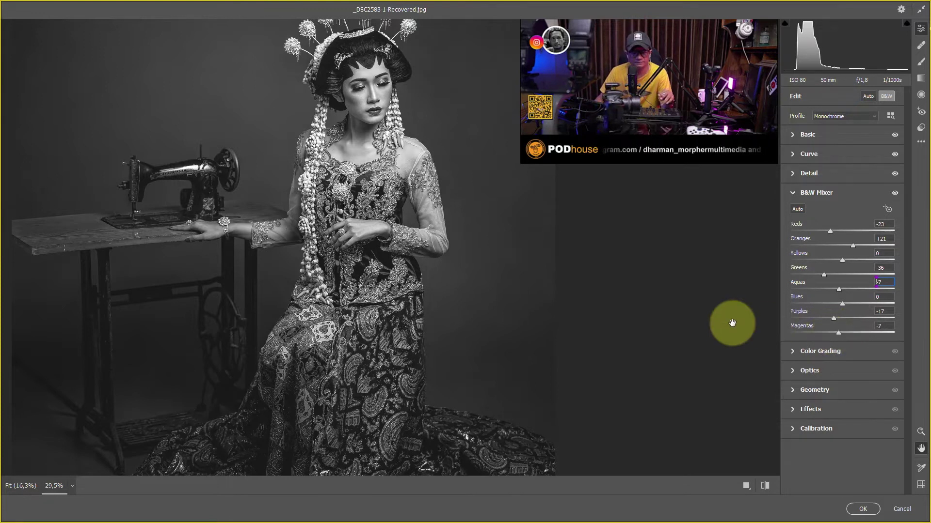
{"action": "key", "text": "ctrl+minus"}
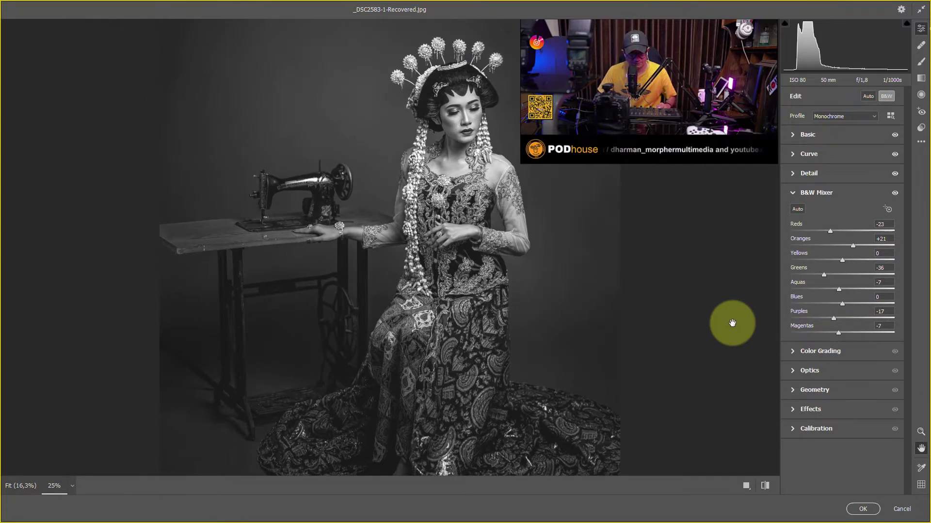
{"action": "key", "text": "ctrl+0"}
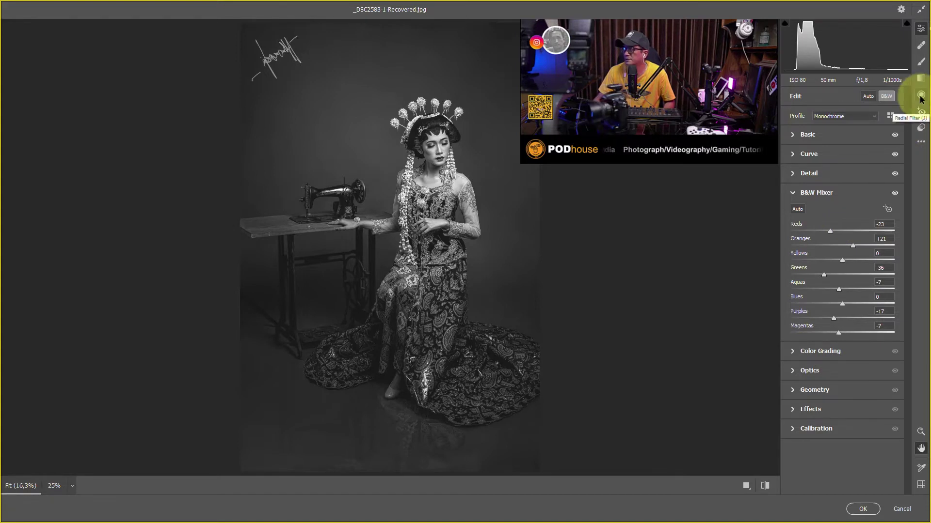
Draw a tall radial filter over the woman and set its Exposure to -0.50
{"action": "left_click", "coordinate": [921, 95]}
{"action": "mouse_move", "coordinate": [432, 162]}
{"action": "left_mouse_down"}
{"action": "mouse_move", "coordinate": [472, 214]}
{"action": "mouse_move", "coordinate": [516, 163]}
{"action": "left_mouse_up"}
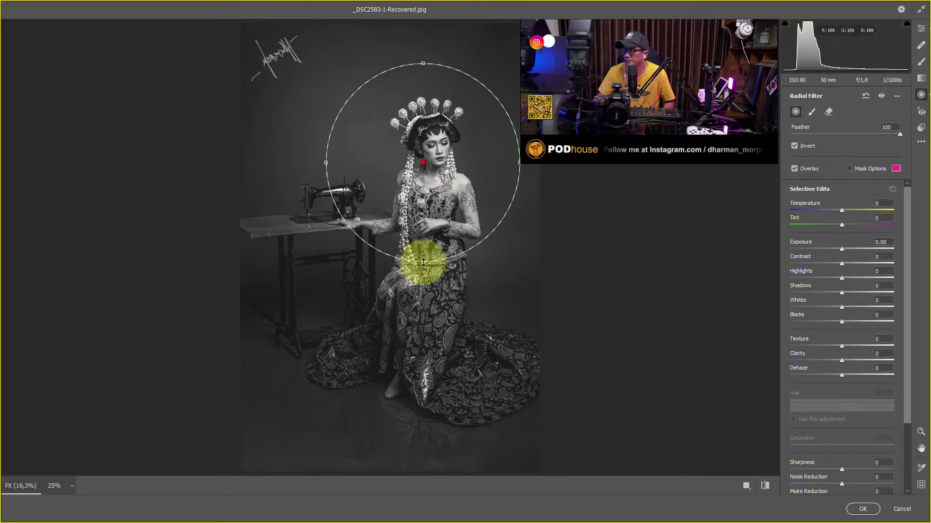
{"action": "left_click_drag", "start_coordinate": [413, 262], "coordinate": [415, 290]}
{"action": "left_click", "coordinate": [433, 203]}
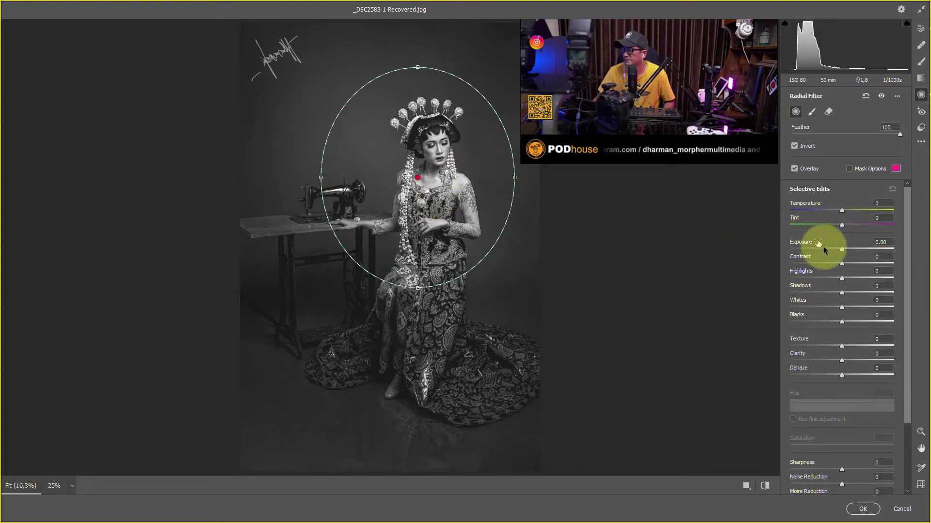
{"action": "left_click_drag", "start_coordinate": [821, 249], "coordinate": [834, 251]}
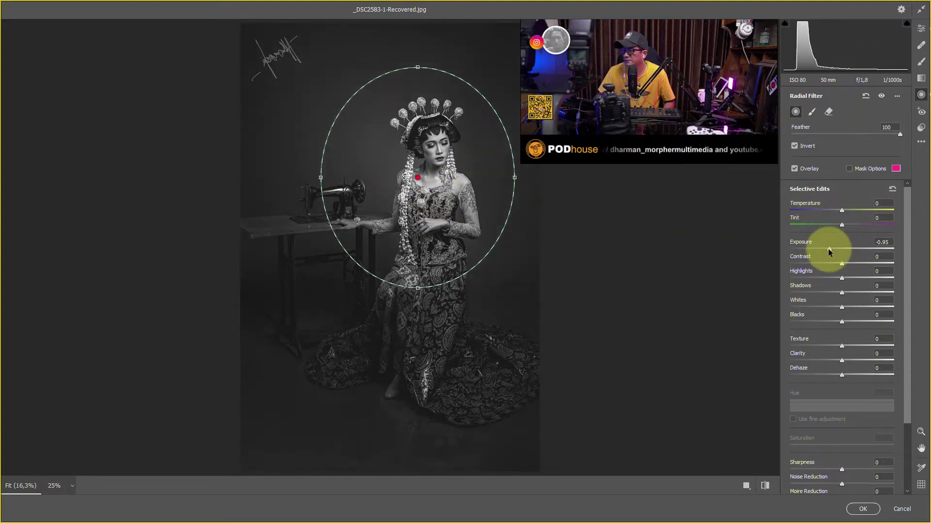
{"action": "left_click_drag", "start_coordinate": [838, 250], "coordinate": [833, 250]}
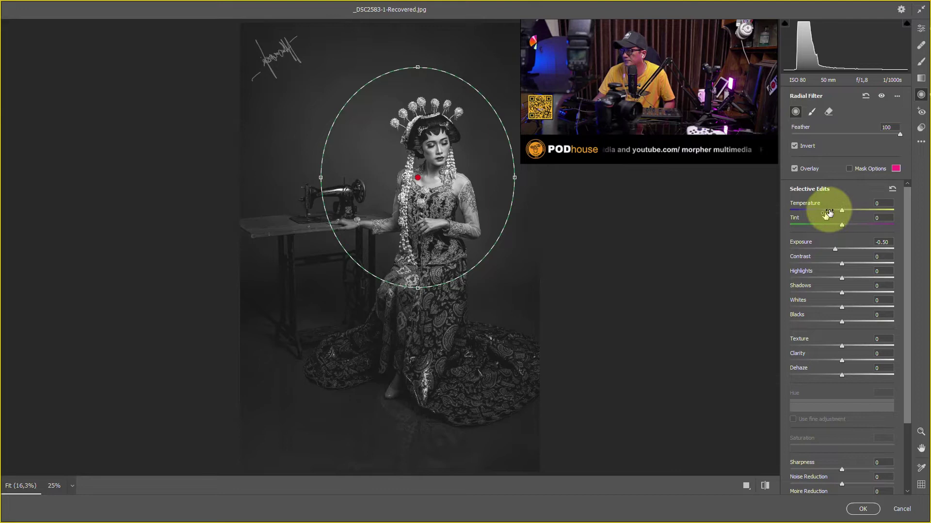
Move the inverted radial area up over her face, check the mask overlay, and apply
{"action": "left_click", "coordinate": [794, 145]}
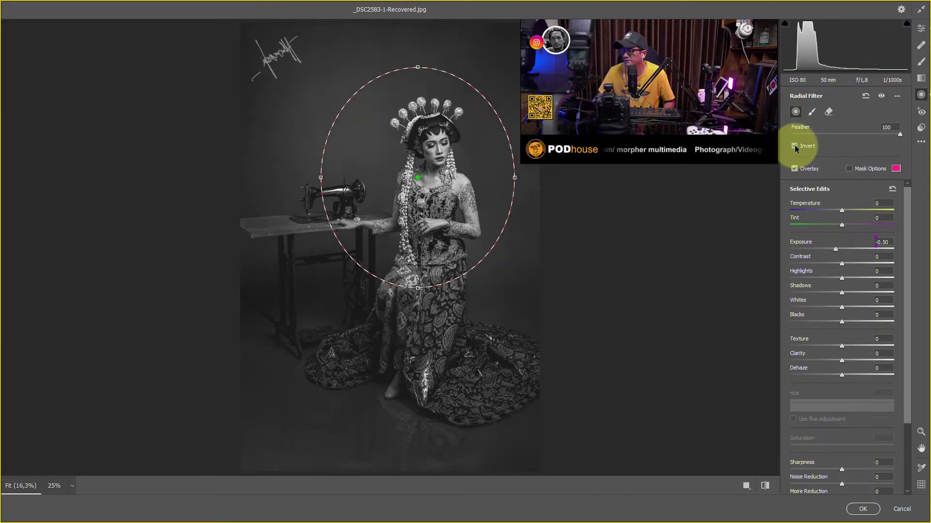
{"action": "left_click", "coordinate": [795, 145]}
{"action": "mouse_move", "coordinate": [453, 180]}
{"action": "left_mouse_down"}
{"action": "mouse_move", "coordinate": [461, 163]}
{"action": "mouse_move", "coordinate": [453, 144]}
{"action": "left_mouse_up"}
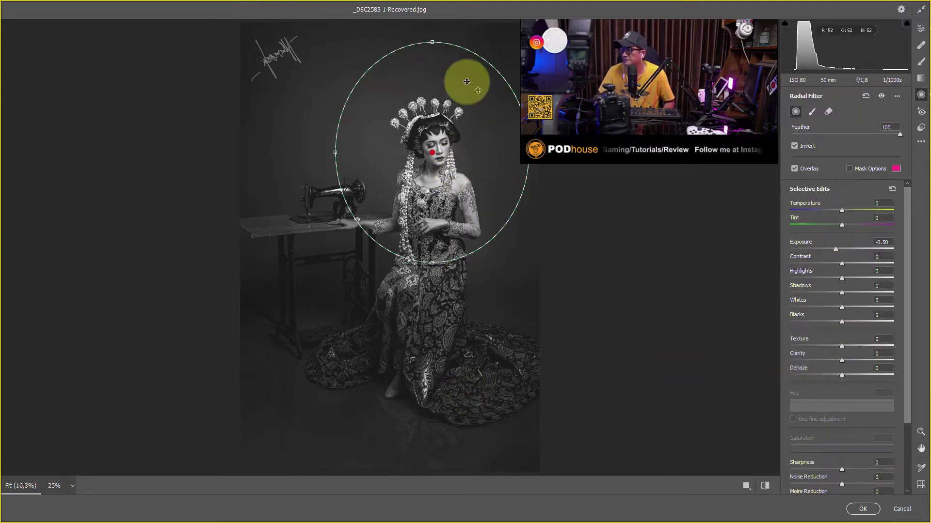
{"action": "left_click", "coordinate": [849, 168]}
{"action": "left_click", "coordinate": [849, 168]}
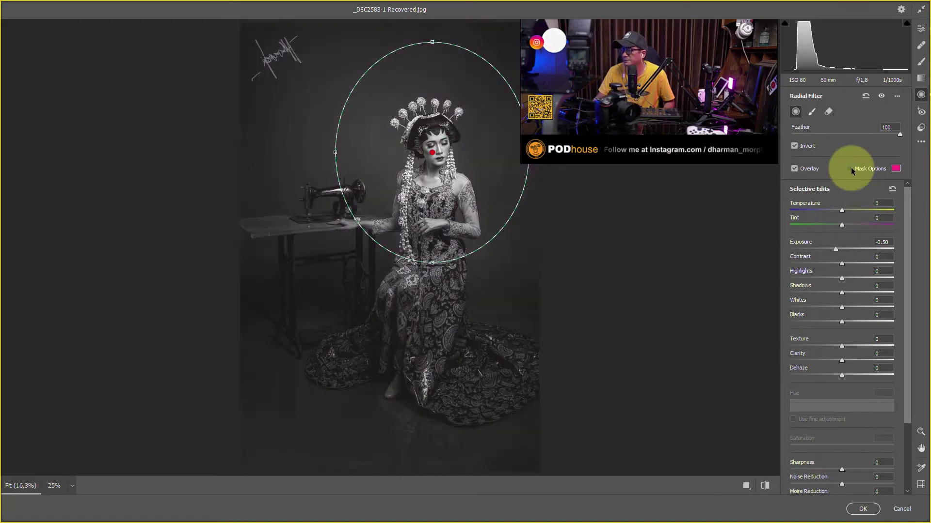
{"action": "left_click_drag", "start_coordinate": [467, 153], "coordinate": [469, 151]}
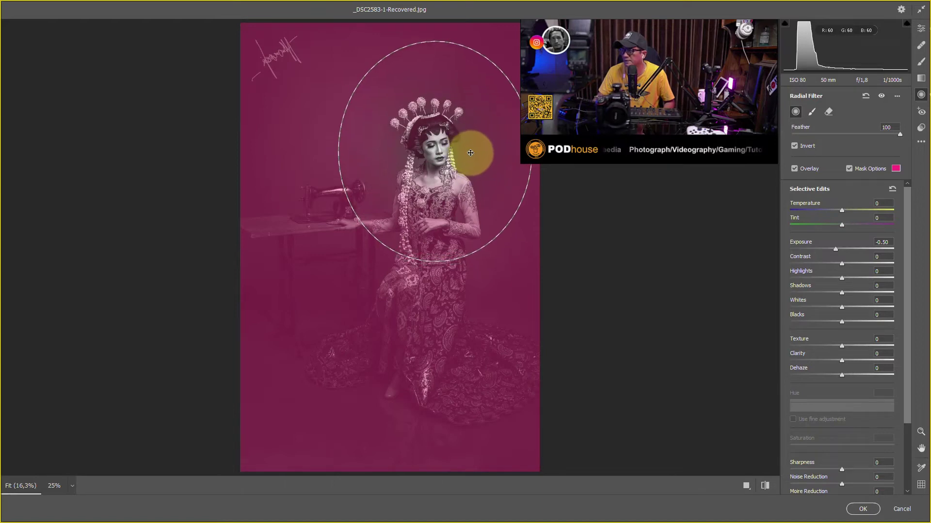
{"action": "left_click", "coordinate": [849, 168]}
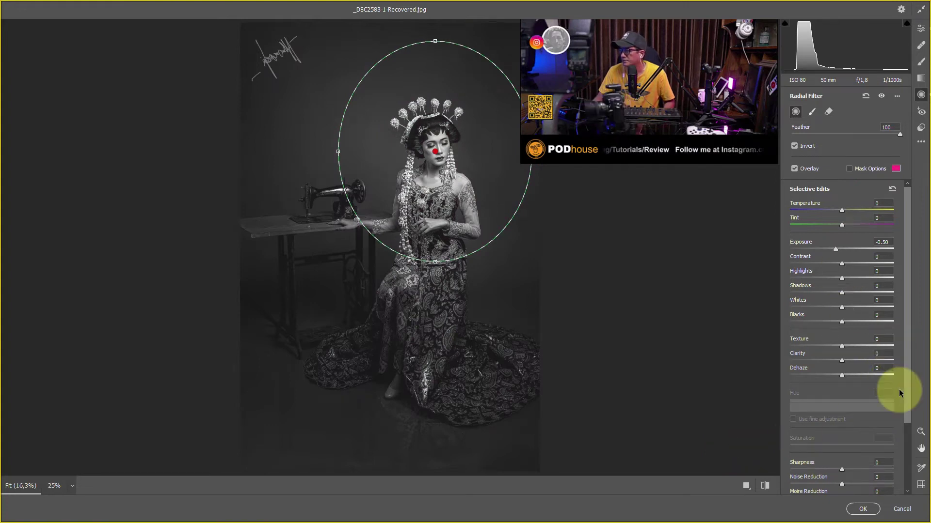
{"action": "mouse_move", "coordinate": [908, 388]}
{"action": "left_mouse_down"}
{"action": "mouse_move", "coordinate": [910, 470]}
{"action": "mouse_move", "coordinate": [908, 363]}
{"action": "left_mouse_up"}
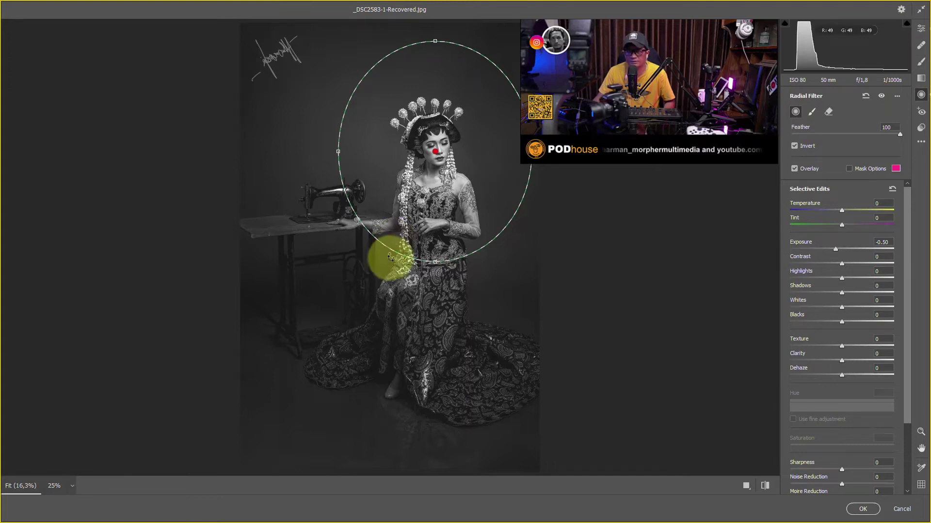
{"action": "left_click", "coordinate": [857, 509]}
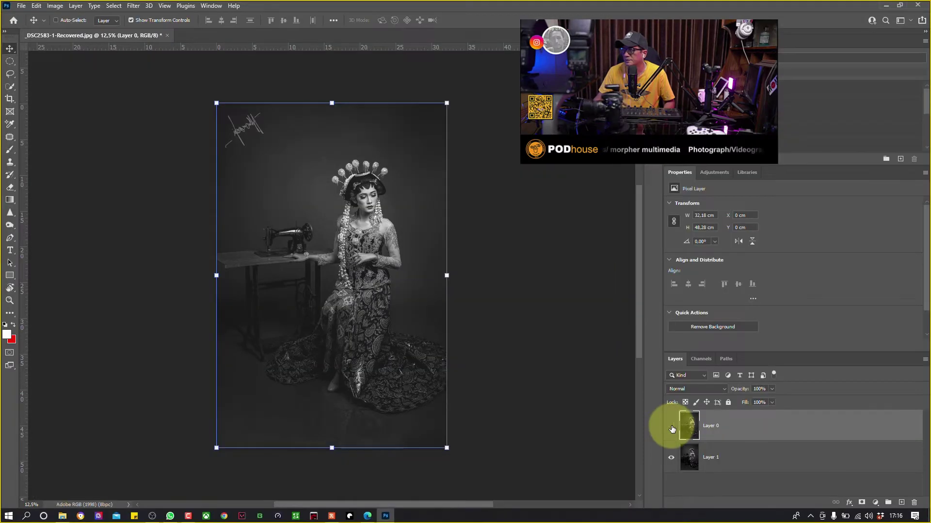
Toggle Layer 0's visibility repeatedly, zooming in, to compare the edit with the original
{"action": "left_click", "coordinate": [671, 429]}
{"action": "left_click", "coordinate": [672, 429]}
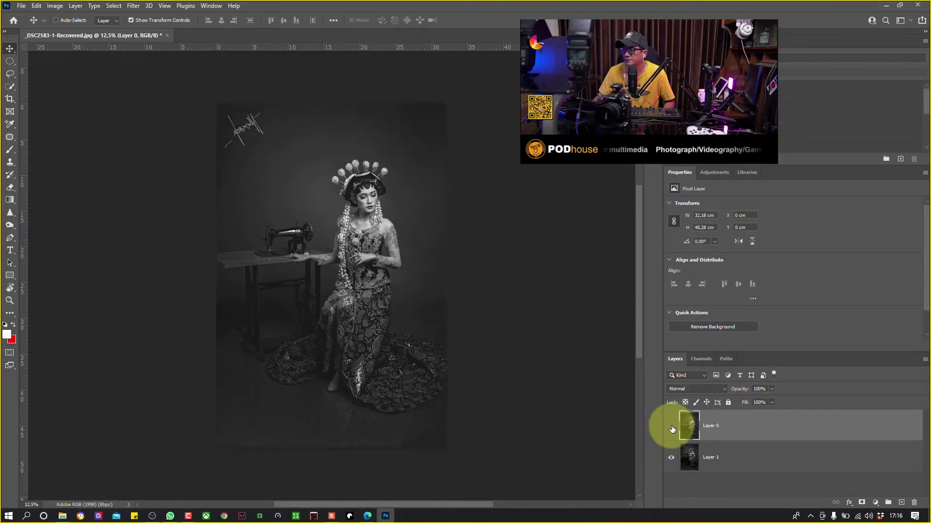
{"action": "left_click", "coordinate": [672, 429]}
{"action": "left_click", "coordinate": [672, 429]}
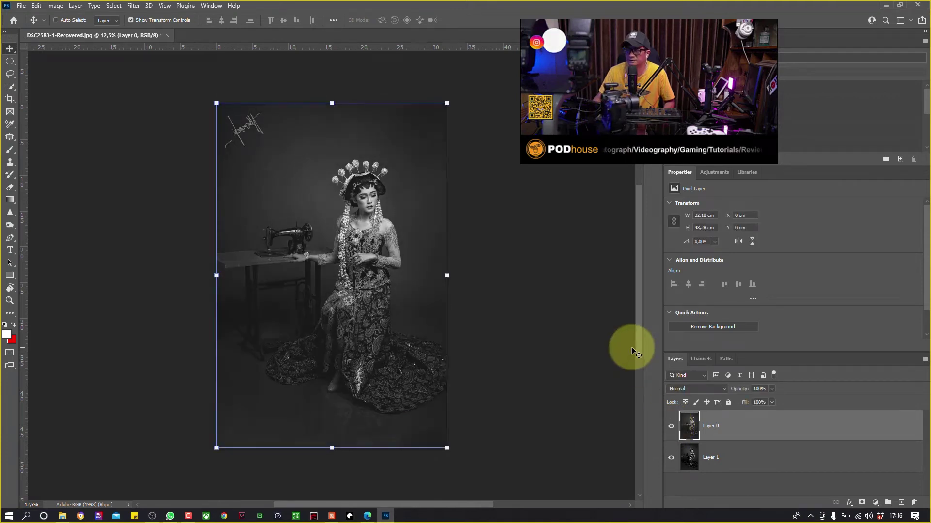
{"action": "key", "text": "ctrl+plus"}
{"action": "left_click", "coordinate": [672, 429]}
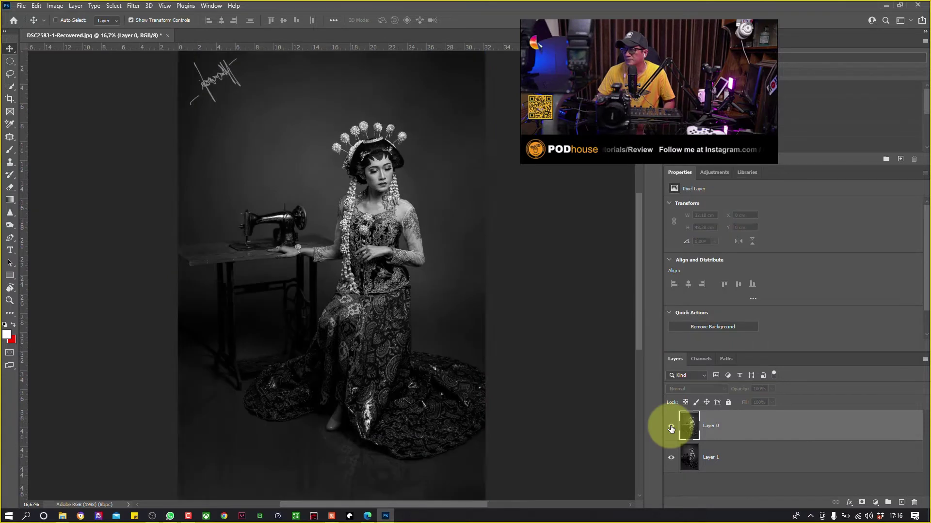
{"action": "left_click", "coordinate": [672, 429]}
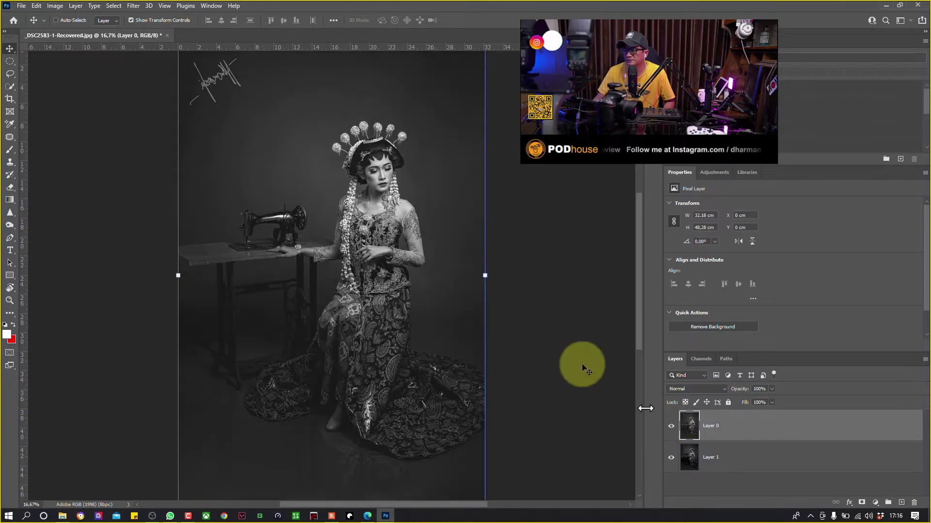
Convert Layer 0 into an embedded Smart Object
{"action": "left_click", "coordinate": [54, 6]}
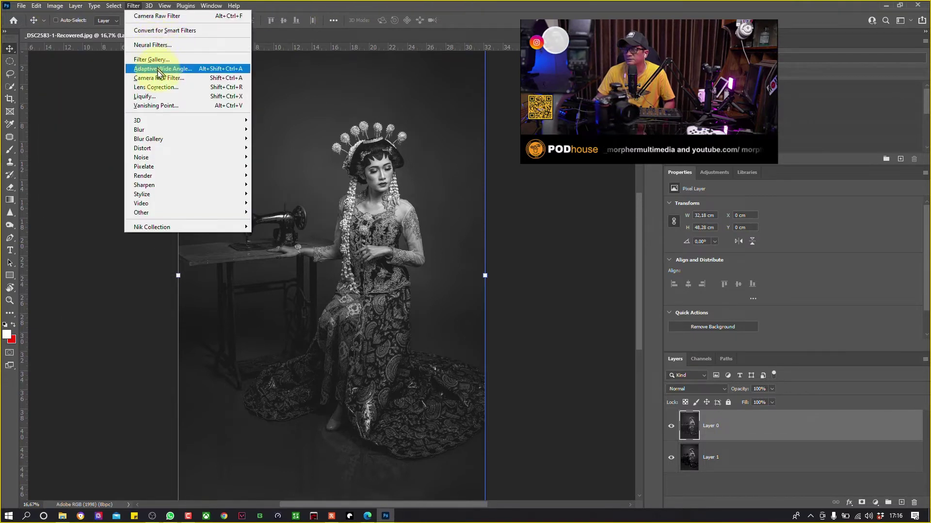
{"action": "left_click", "coordinate": [689, 427]}
{"action": "right_click", "coordinate": [778, 420]}
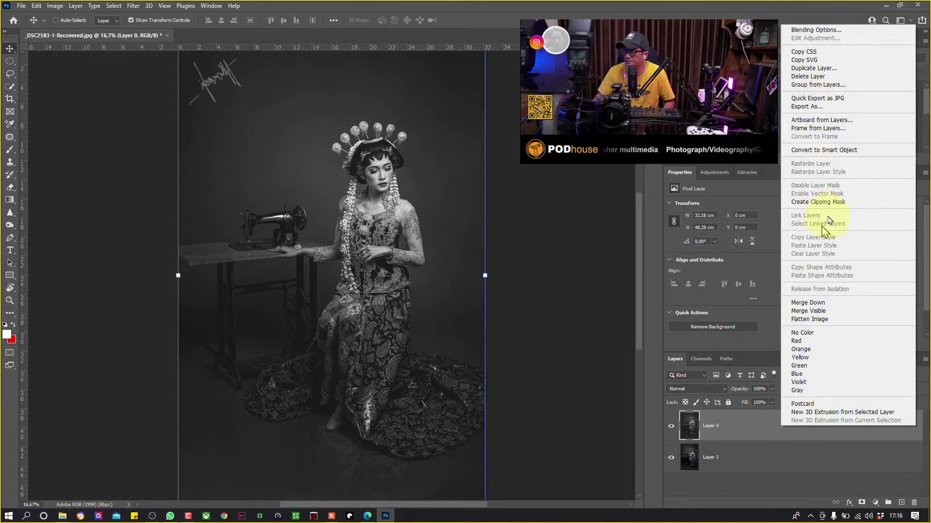
{"action": "left_click", "coordinate": [824, 150]}
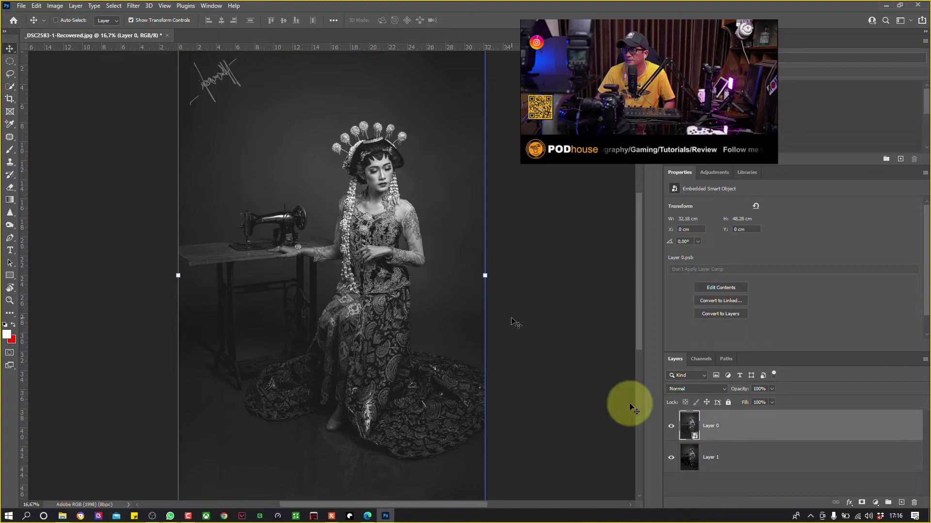
{"action": "left_click", "coordinate": [133, 6]}
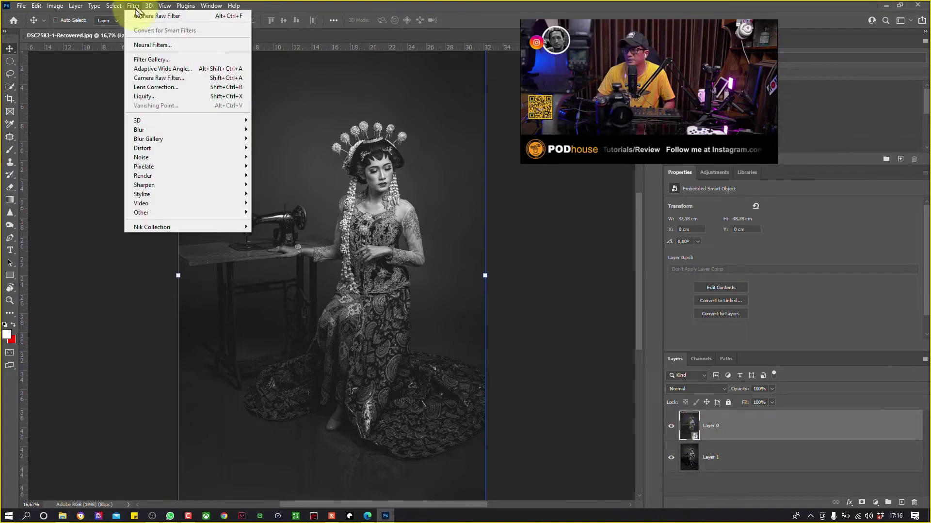
Apply a Camera Raw smart filter with Shadows -14 and Blacks -25, then reopen and cancel it
{"action": "left_click", "coordinate": [165, 78]}
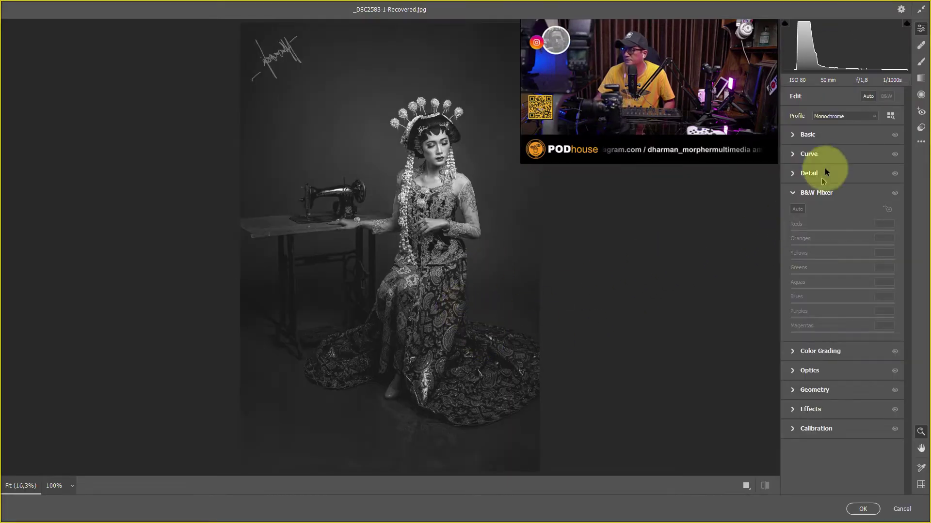
{"action": "left_click", "coordinate": [792, 137]}
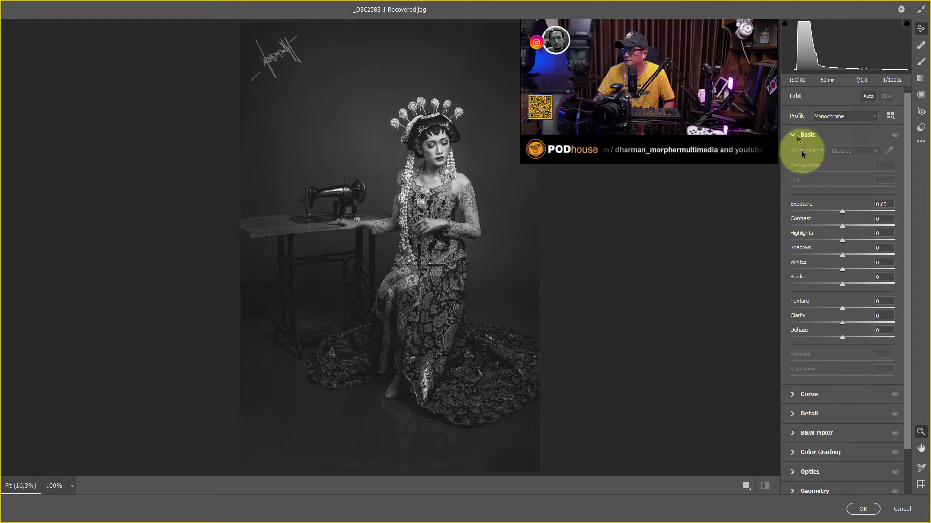
{"action": "mouse_move", "coordinate": [842, 286]}
{"action": "left_mouse_down"}
{"action": "mouse_move", "coordinate": [832, 286]}
{"action": "mouse_move", "coordinate": [834, 255]}
{"action": "left_mouse_up"}
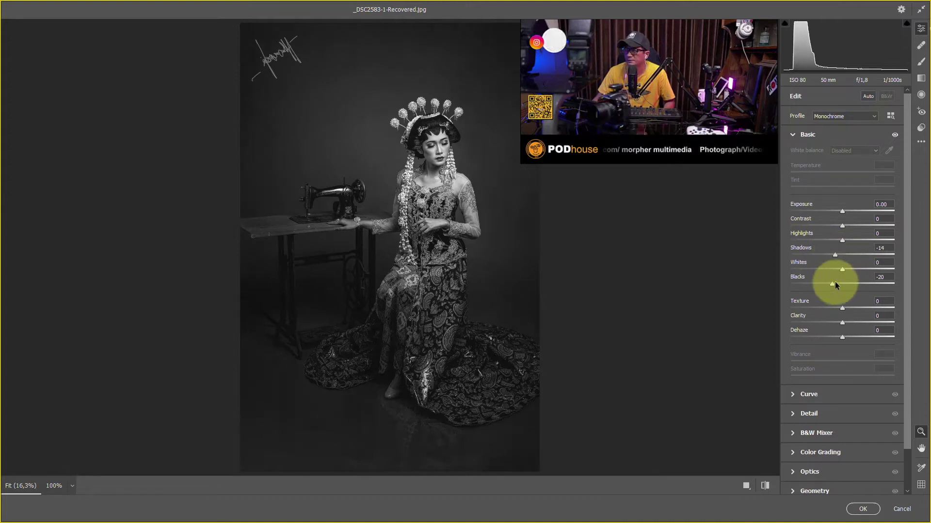
{"action": "left_click_drag", "start_coordinate": [831, 286], "coordinate": [829, 286]}
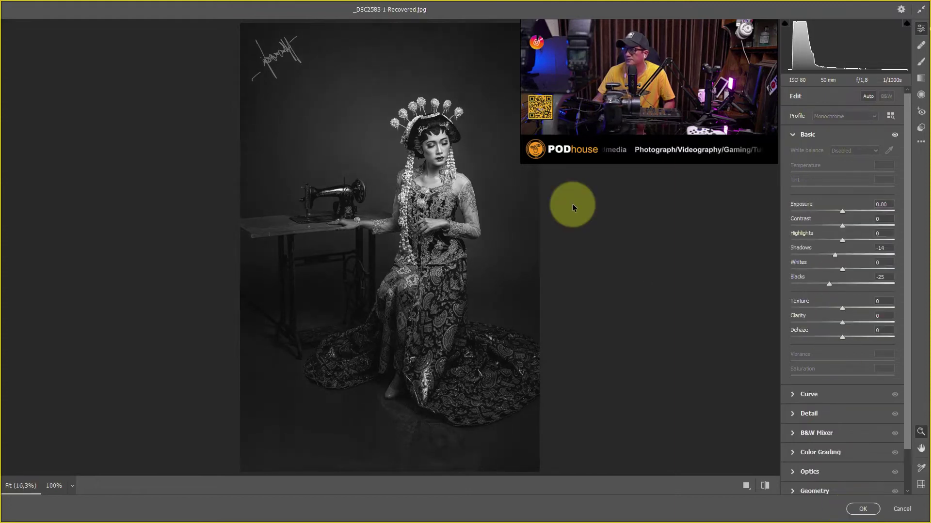
{"action": "key", "text": "Return"}
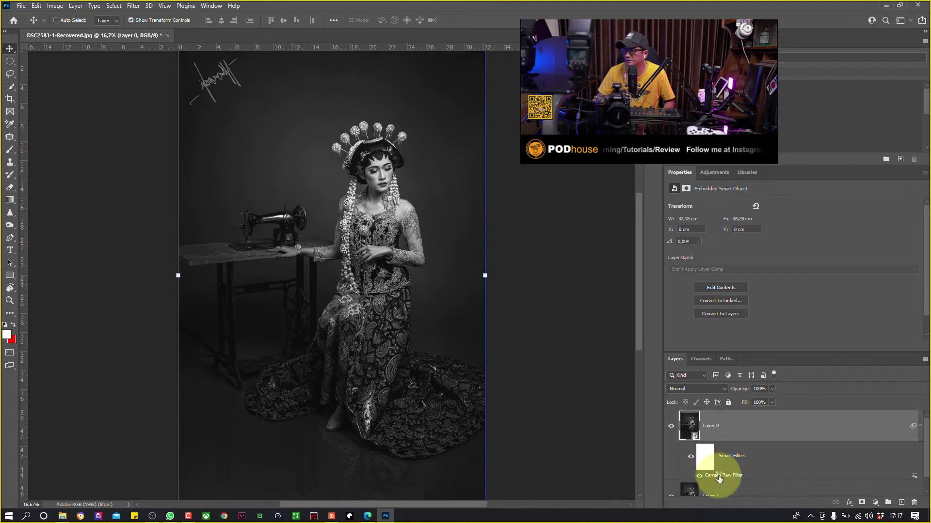
{"action": "double_click", "coordinate": [722, 475]}
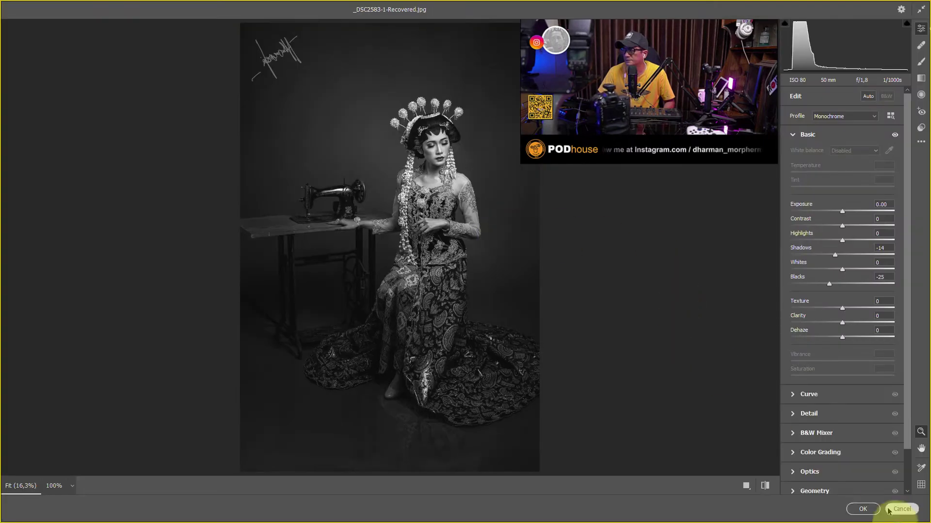
{"action": "left_click", "coordinate": [895, 510]}
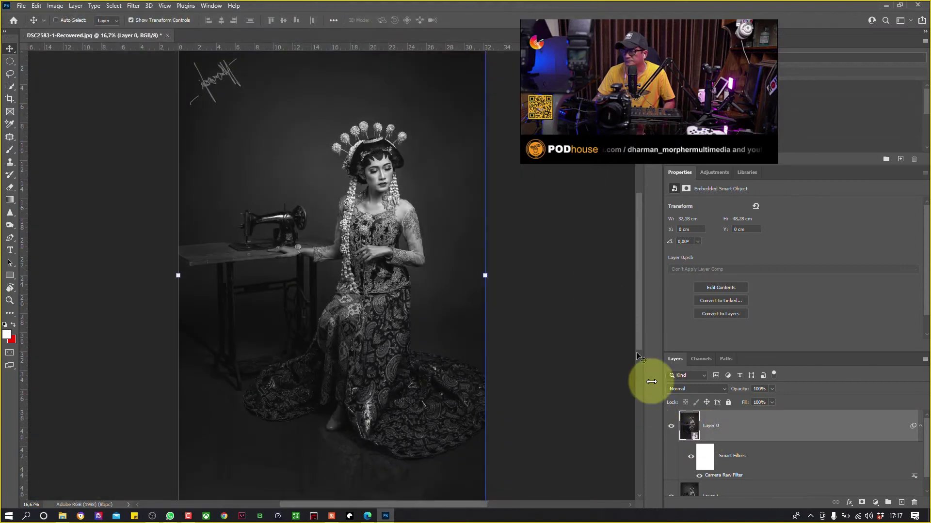
{"action": "left_click", "coordinate": [671, 428]}
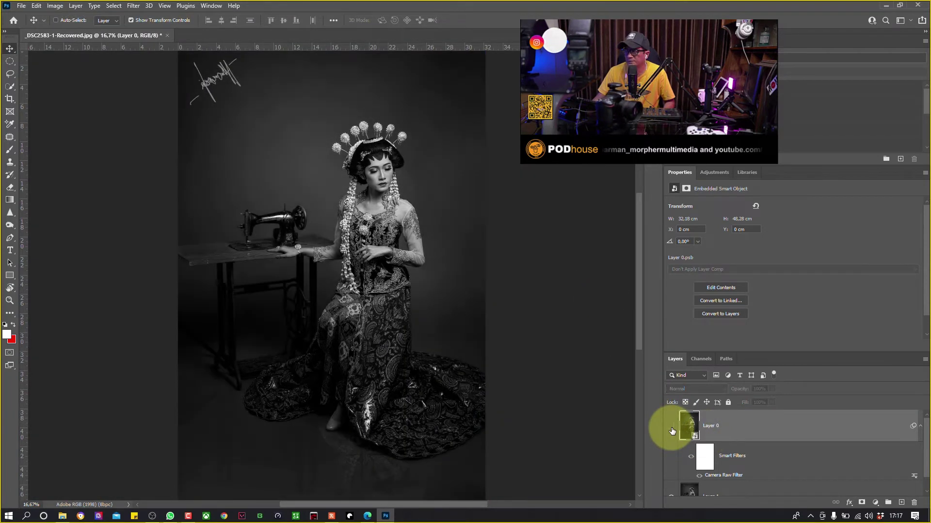
{"action": "left_click", "coordinate": [671, 428]}
{"action": "left_click", "coordinate": [671, 428]}
{"action": "left_click", "coordinate": [672, 428]}
{"action": "left_click", "coordinate": [671, 428]}
{"action": "left_click", "coordinate": [671, 428]}
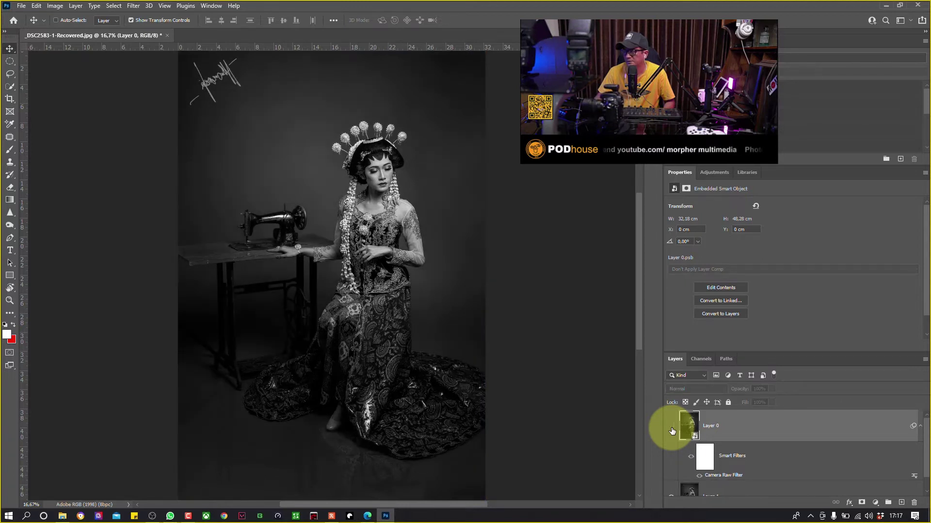
{"action": "left_click", "coordinate": [672, 429]}
{"action": "left_click", "coordinate": [671, 428]}
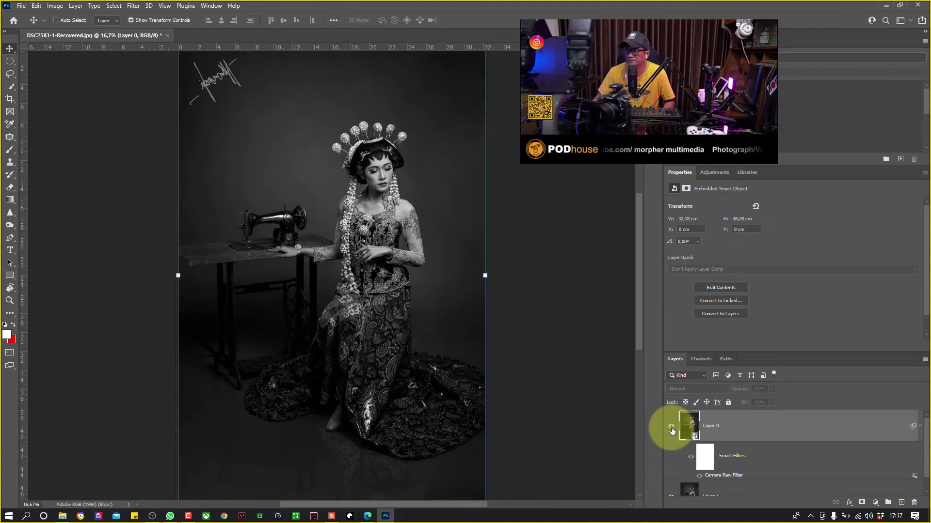
{"action": "left_click", "coordinate": [672, 428]}
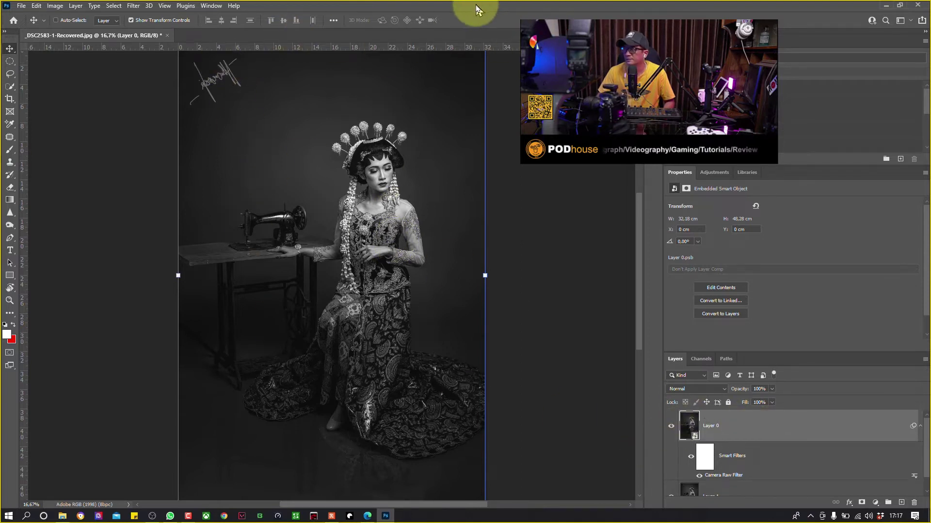
Close the portrait without saving and open the Santorini raw as an Adobe Monochrome smart object
{"action": "left_click", "coordinate": [167, 36]}
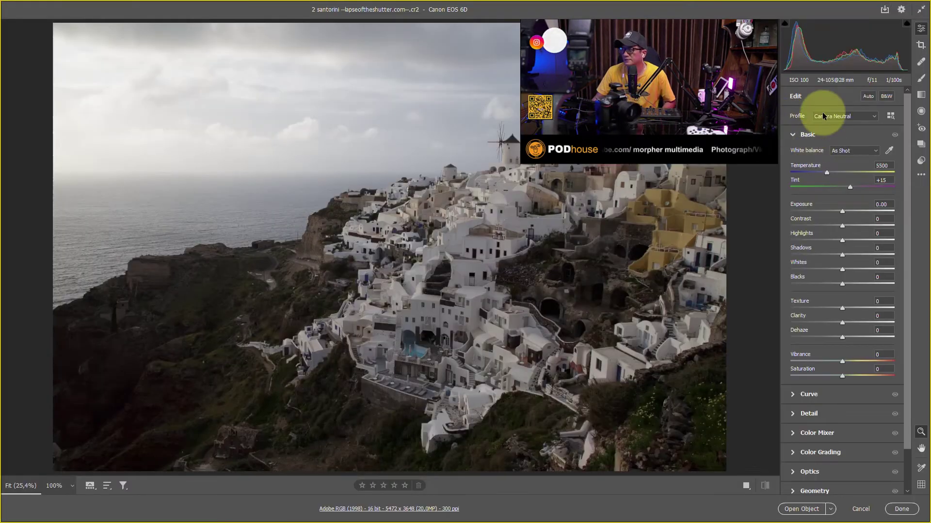
{"action": "left_click", "coordinate": [834, 118]}
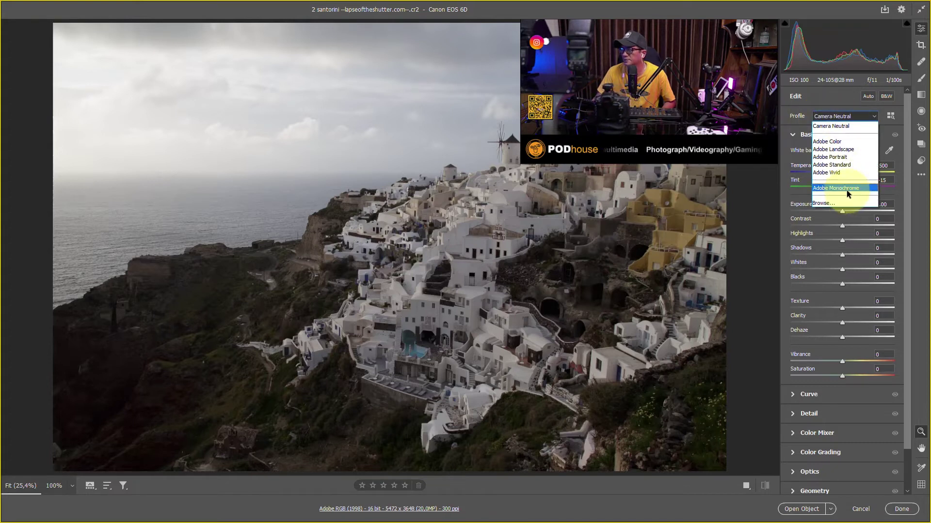
{"action": "key", "text": "Escape"}
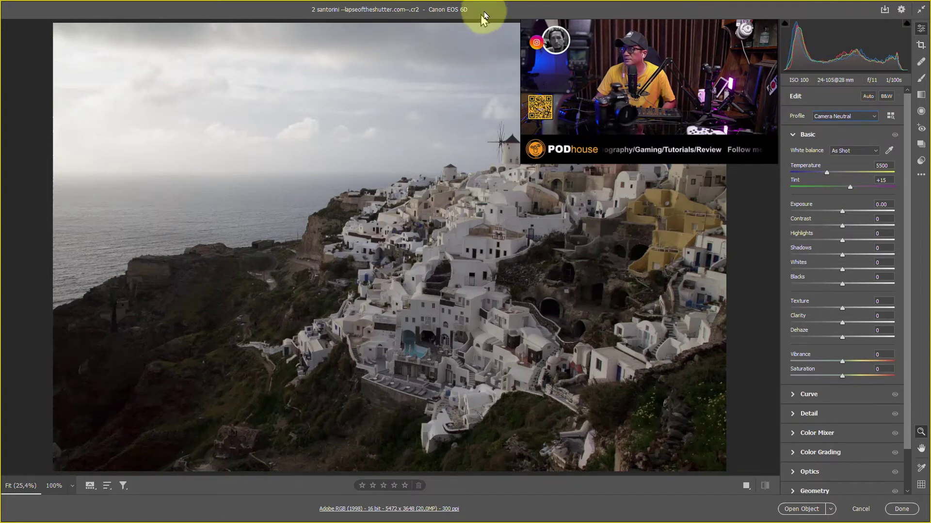
{"action": "key", "text": "Return"}
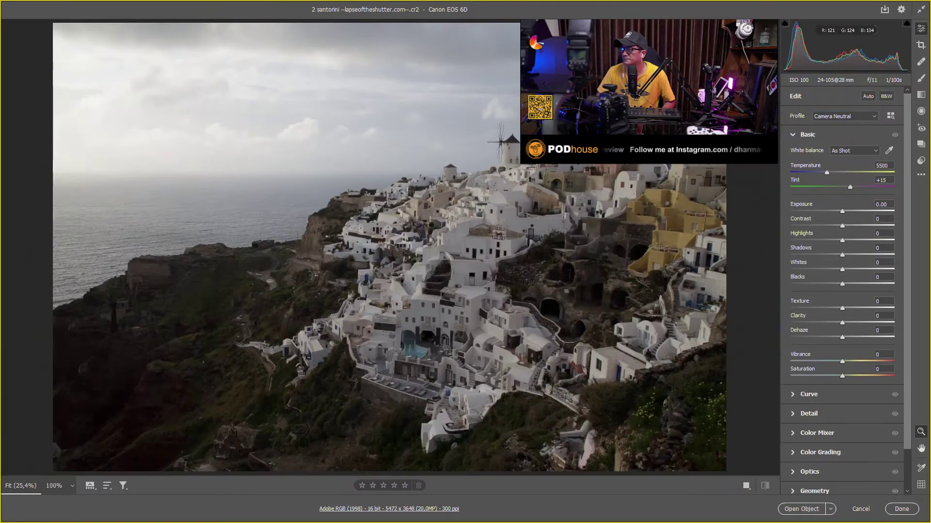
{"action": "left_click", "coordinate": [829, 116]}
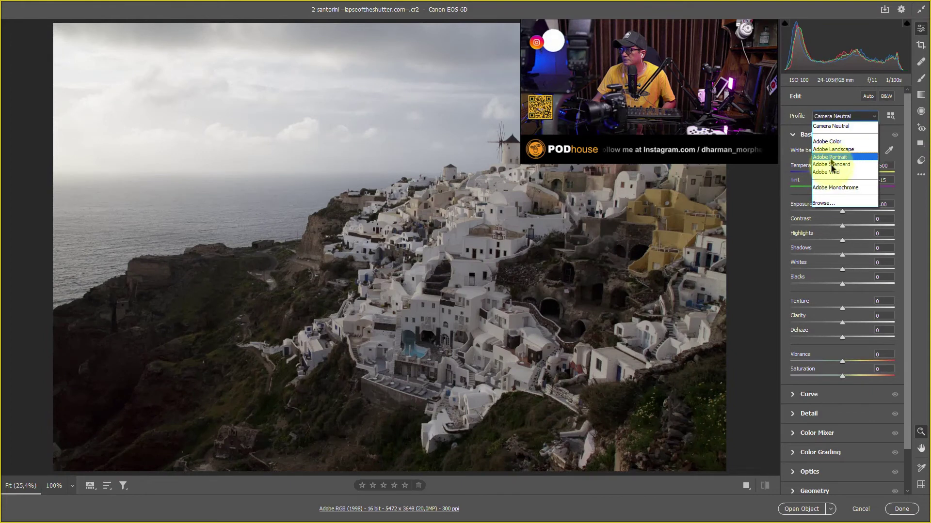
{"action": "left_click", "coordinate": [828, 188]}
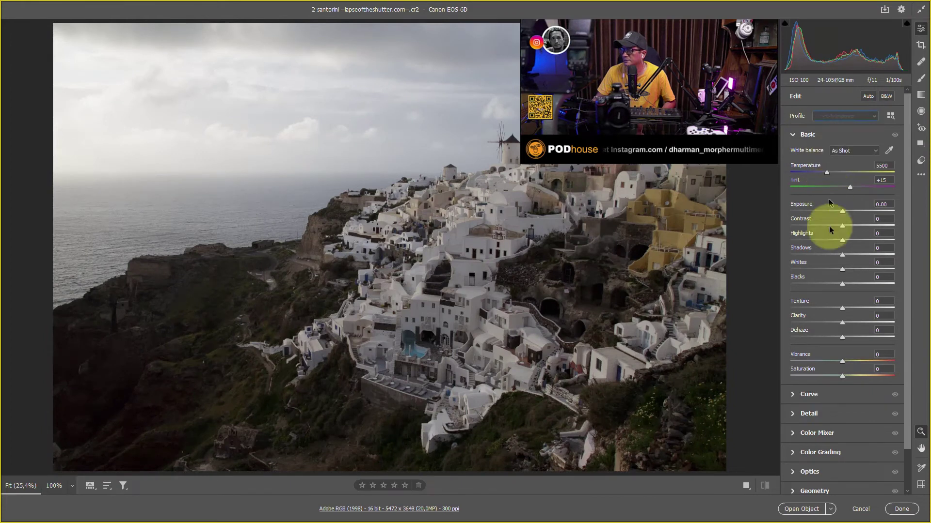
{"action": "left_click", "coordinate": [797, 509]}
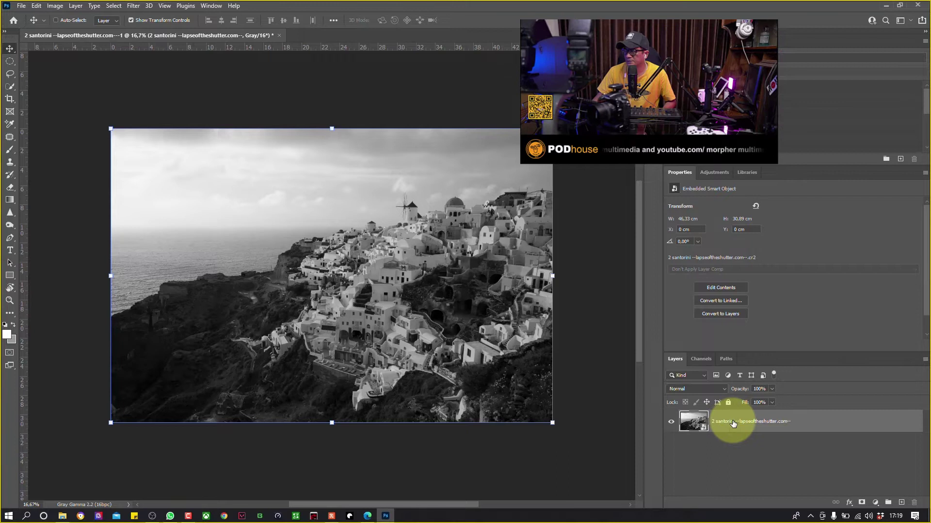
Make a New Smart Object via Copy of the Santorini layer, undo it, then redo it
{"action": "right_click", "coordinate": [730, 422]}
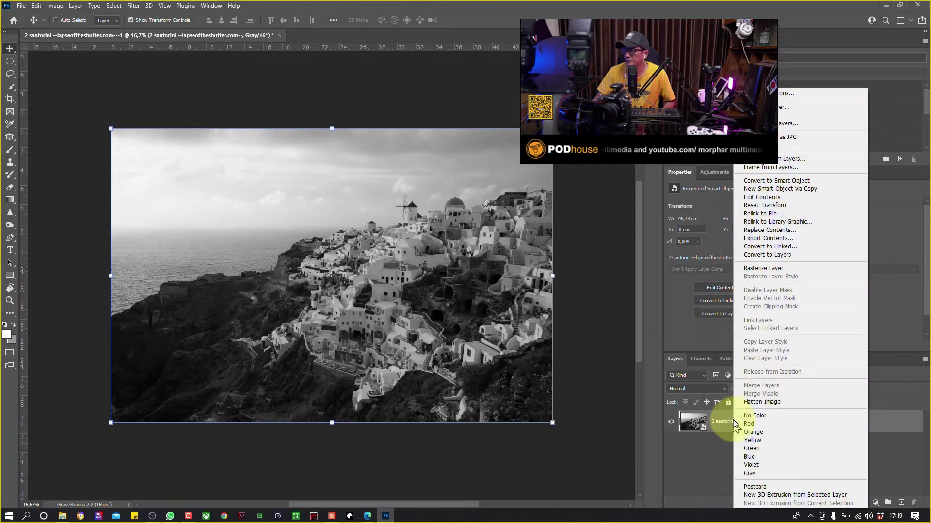
{"action": "left_click", "coordinate": [793, 190]}
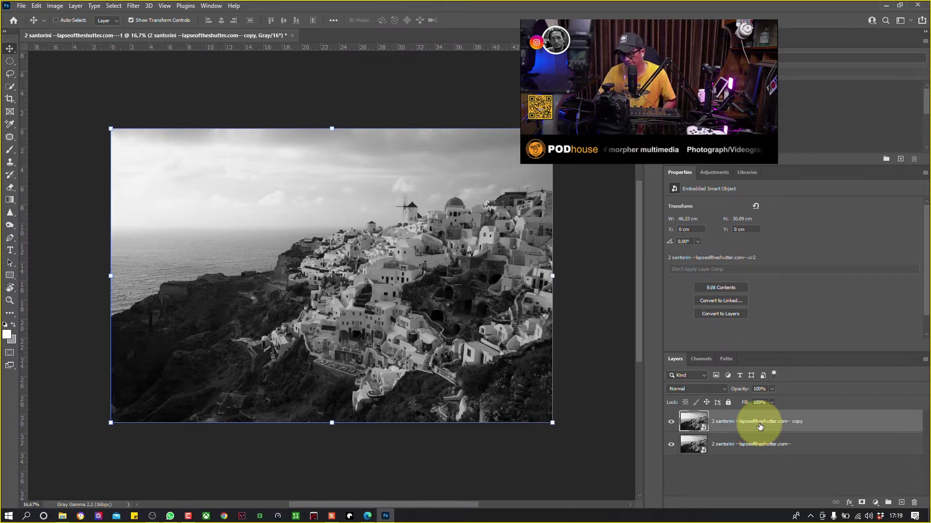
{"action": "key", "text": "ctrl+z"}
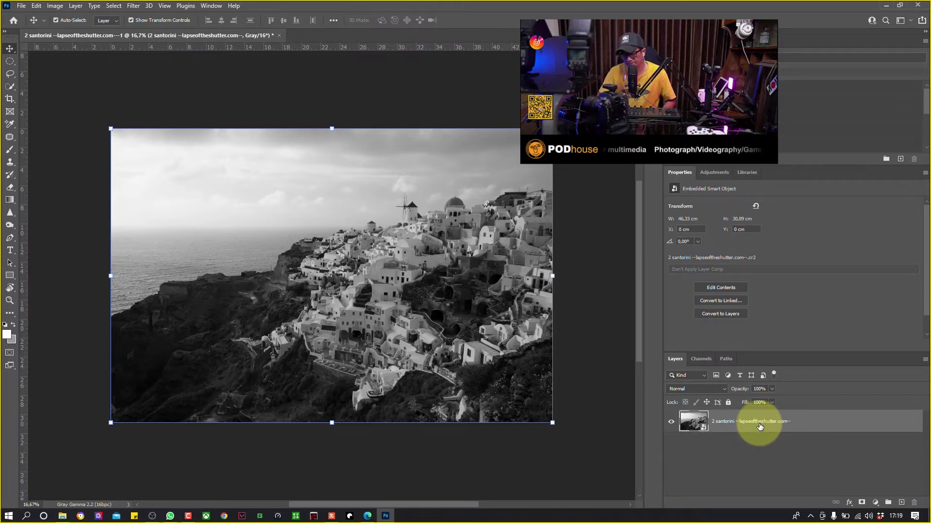
{"action": "key", "text": "ctrl+shift+z"}
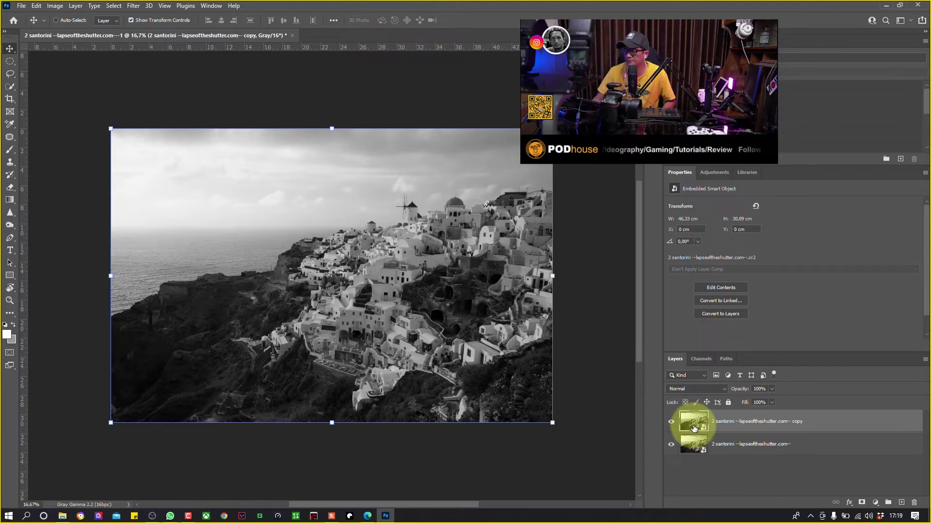
{"action": "double_click", "coordinate": [693, 421]}
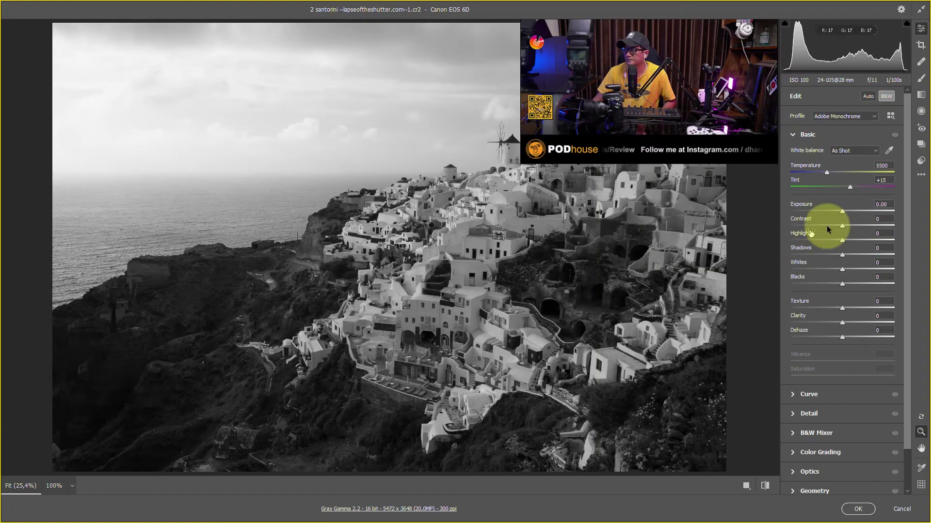
{"action": "left_click_drag", "start_coordinate": [842, 211], "coordinate": [822, 212]}
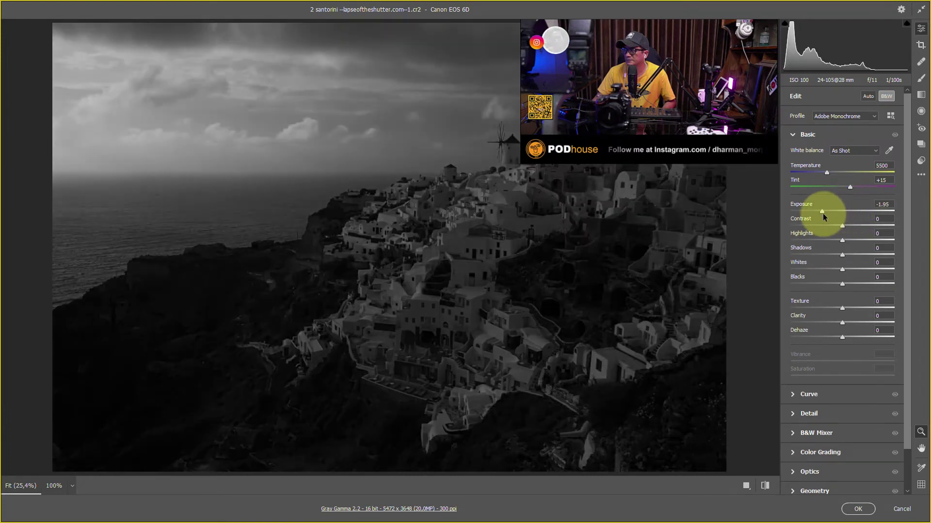
{"action": "left_click", "coordinate": [857, 508]}
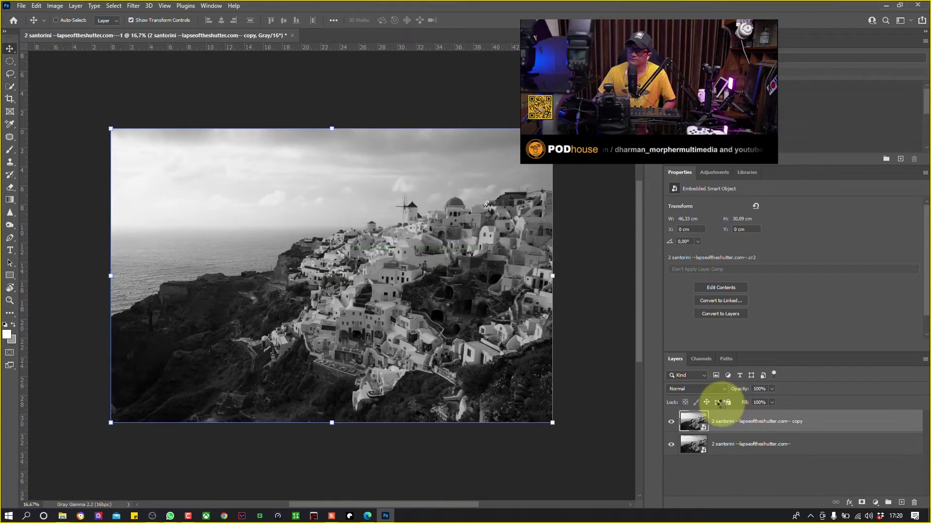
{"action": "left_click", "coordinate": [671, 422]}
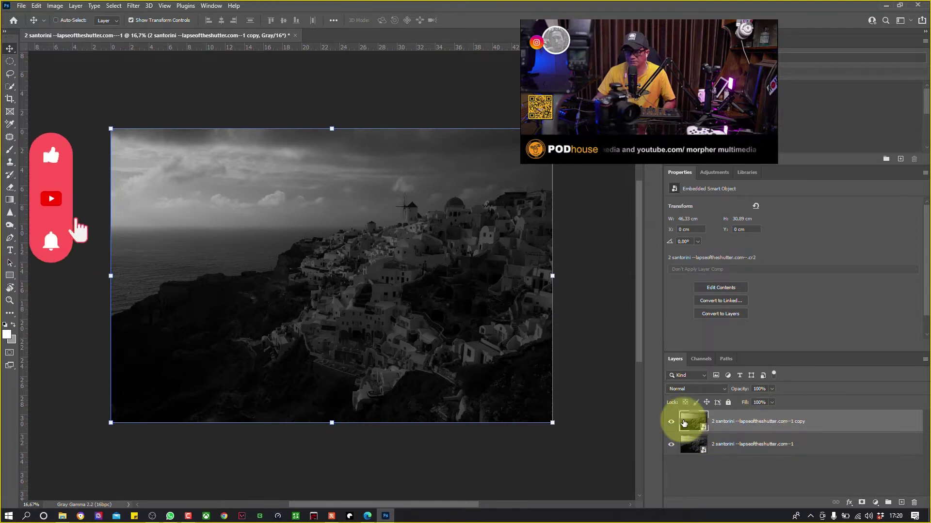
{"action": "key", "text": "ctrl+z"}
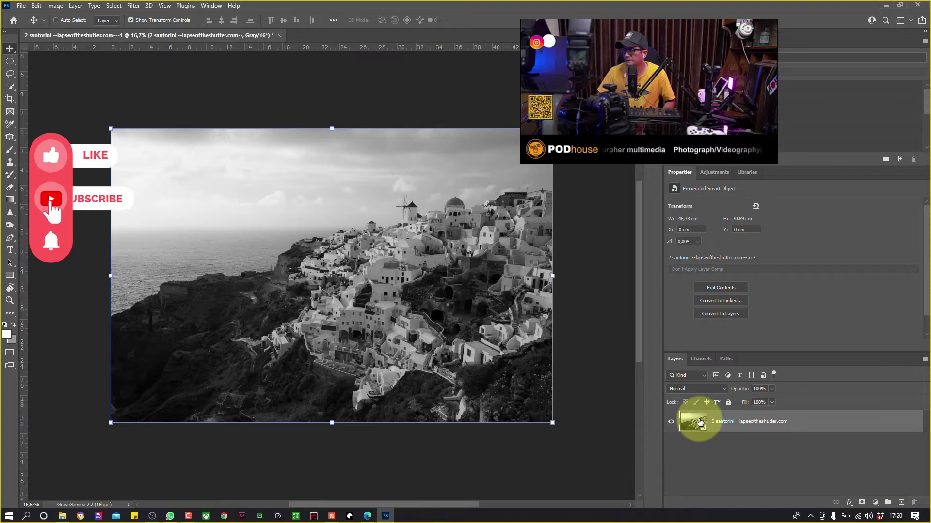
{"action": "right_click", "coordinate": [693, 422]}
{"action": "left_click", "coordinate": [767, 438]}
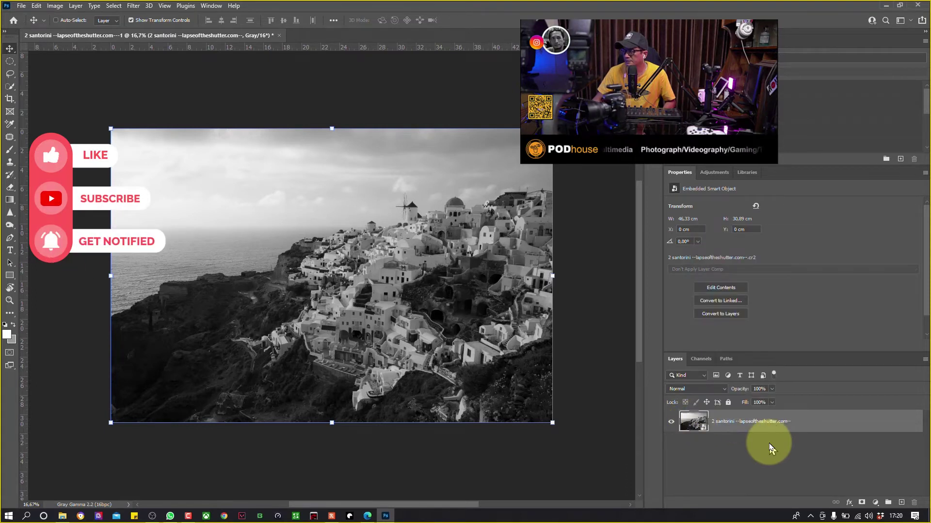
{"action": "right_click", "coordinate": [770, 421]}
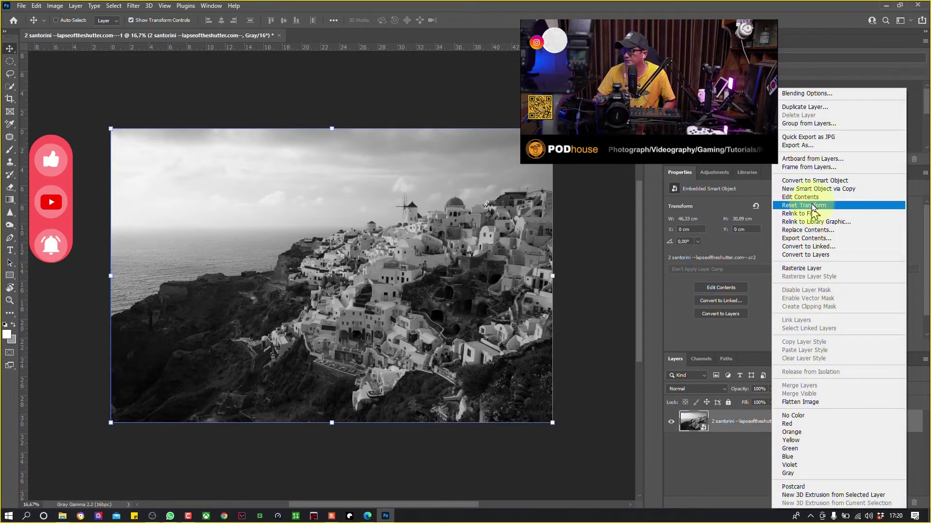
{"action": "left_click", "coordinate": [815, 189]}
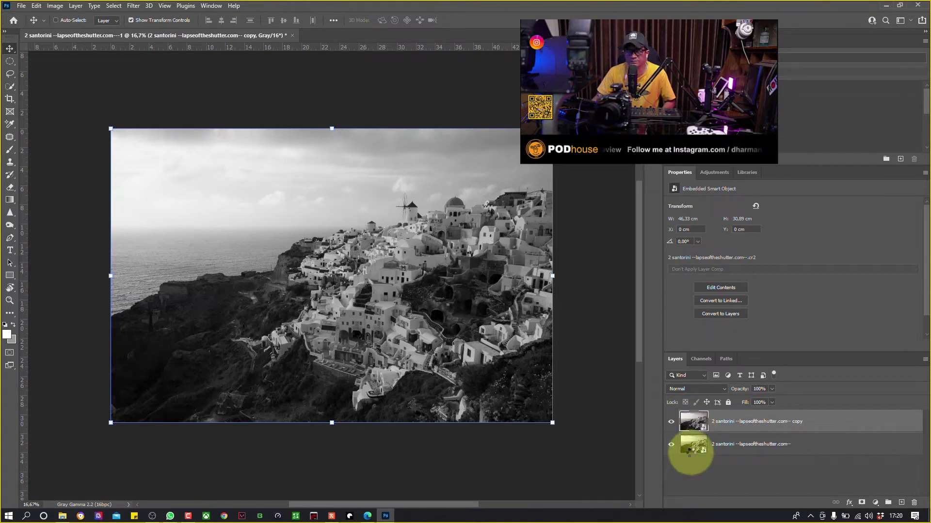
{"action": "key", "text": "ctrl+shift+a"}
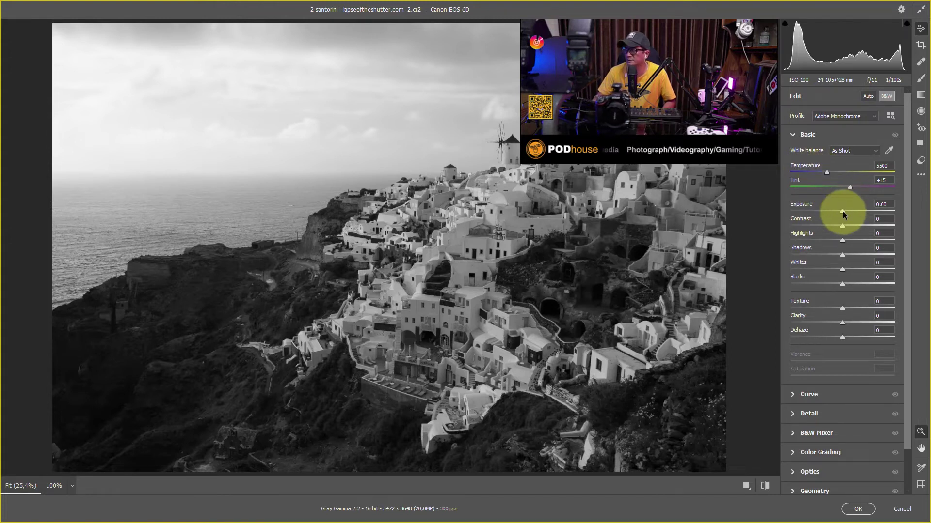
Set Exposure -0.15, Highlights -29, Shadows +43, Whites +52, and lower Blacks to -18 checking clipping
{"action": "left_click_drag", "start_coordinate": [842, 211], "coordinate": [842, 210]}
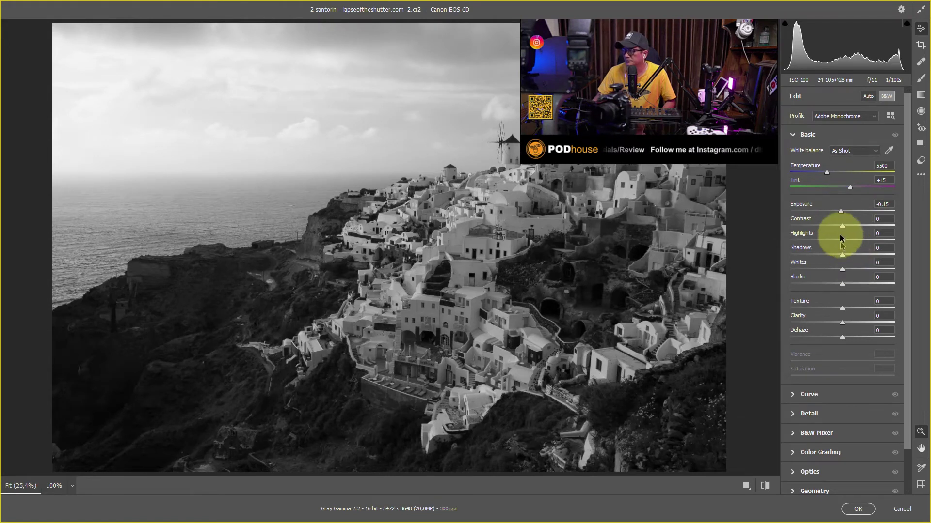
{"action": "left_click_drag", "start_coordinate": [842, 240], "coordinate": [829, 240]}
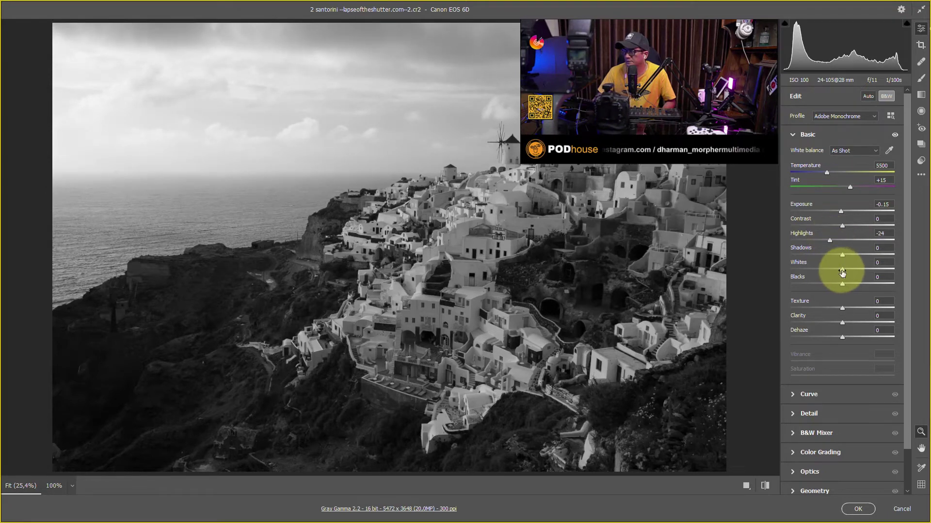
{"action": "left_click_drag", "start_coordinate": [849, 272], "coordinate": [870, 273]}
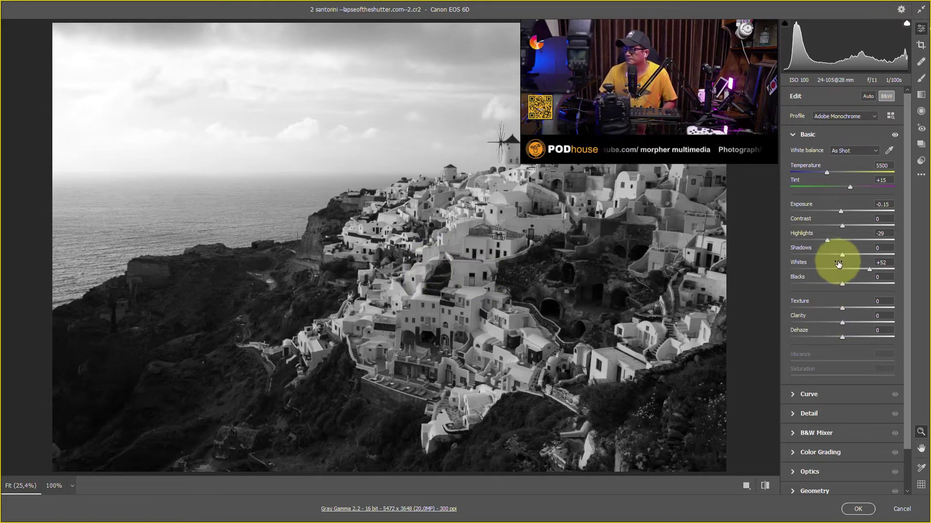
{"action": "left_click_drag", "start_coordinate": [842, 254], "coordinate": [860, 252]}
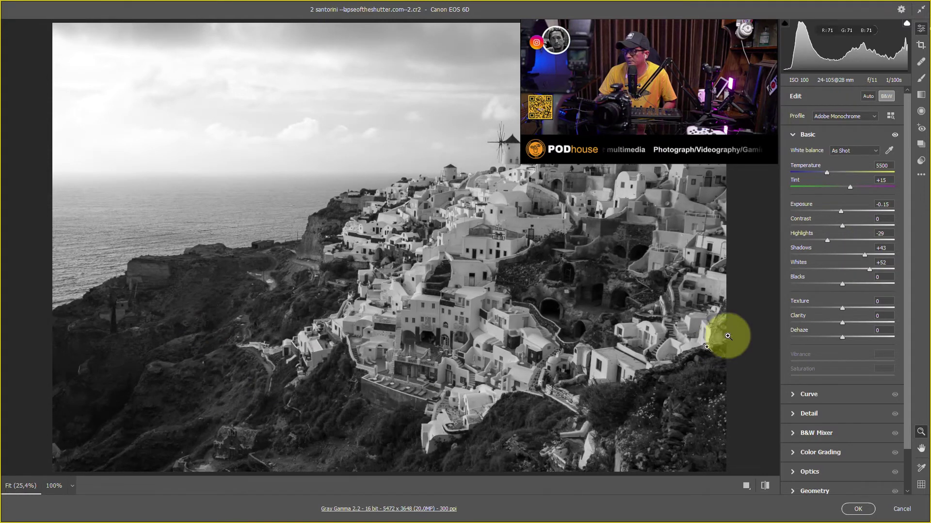
{"action": "left_click_drag", "start_coordinate": [844, 283], "coordinate": [850, 283]}
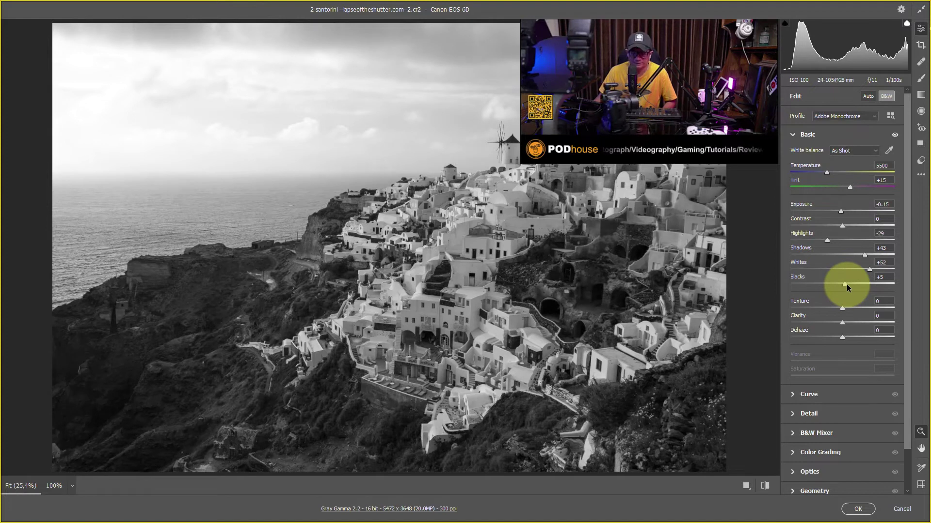
{"action": "left_click_drag", "start_coordinate": [844, 283], "coordinate": [835, 285]}
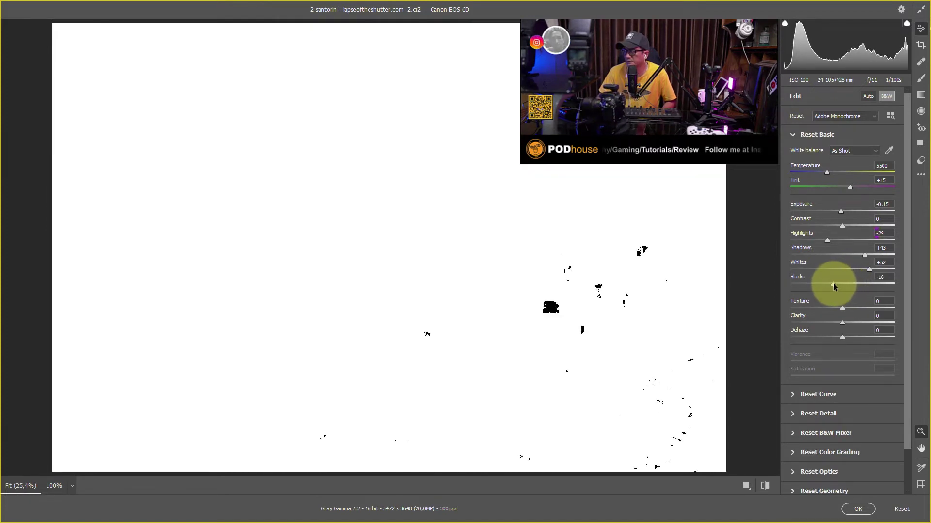
Ease Blacks back to -7 and raise Texture to +90, zooming in to inspect the windmills
{"action": "left_click_drag", "start_coordinate": [834, 284], "coordinate": [839, 285]}
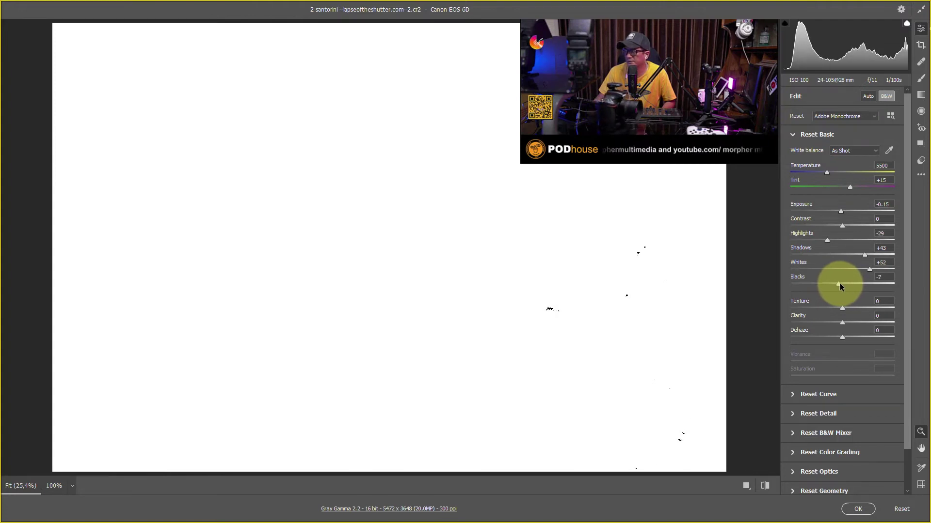
{"action": "left_click_drag", "start_coordinate": [839, 284], "coordinate": [840, 284]}
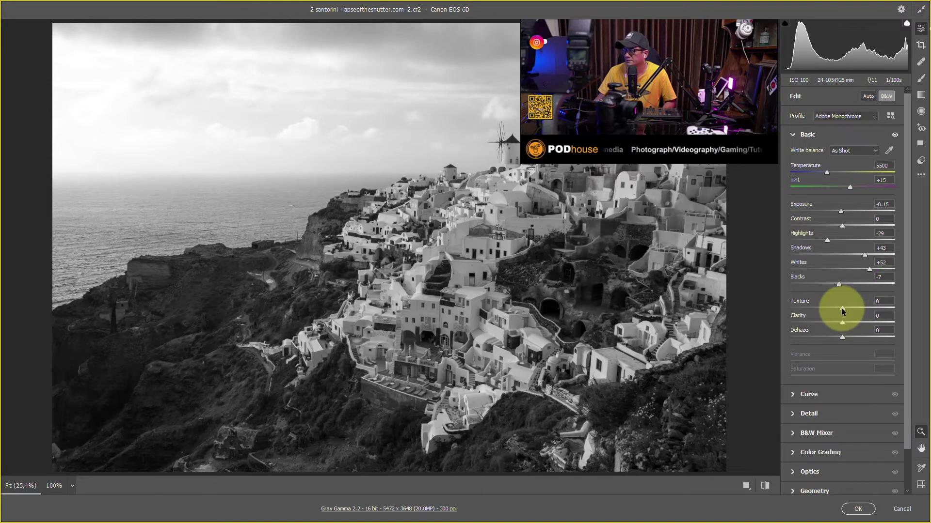
{"action": "left_click_drag", "start_coordinate": [842, 311], "coordinate": [860, 314]}
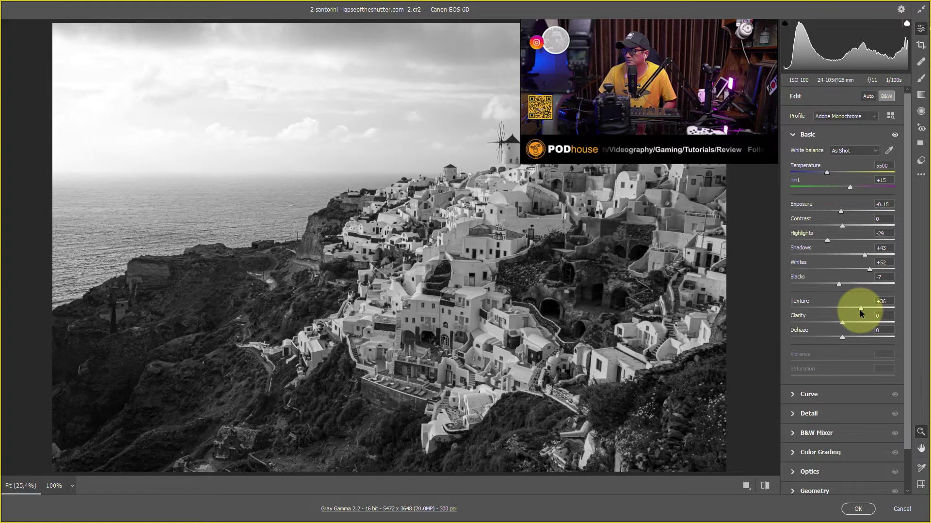
{"action": "key", "text": "ctrl+plus"}
{"action": "key", "text": "ctrl+plus"}
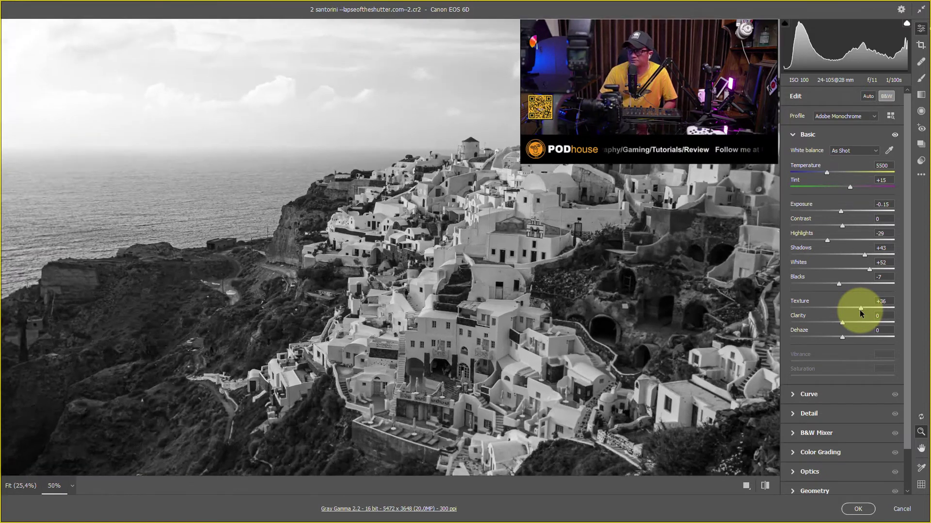
{"action": "key", "text": "ctrl+plus"}
{"action": "mouse_move", "coordinate": [405, 166]}
{"action": "left_mouse_down"}
{"action": "mouse_move", "coordinate": [276, 243]}
{"action": "mouse_move", "coordinate": [224, 353]}
{"action": "mouse_move", "coordinate": [221, 304]}
{"action": "mouse_move", "coordinate": [753, 426]}
{"action": "left_mouse_up"}
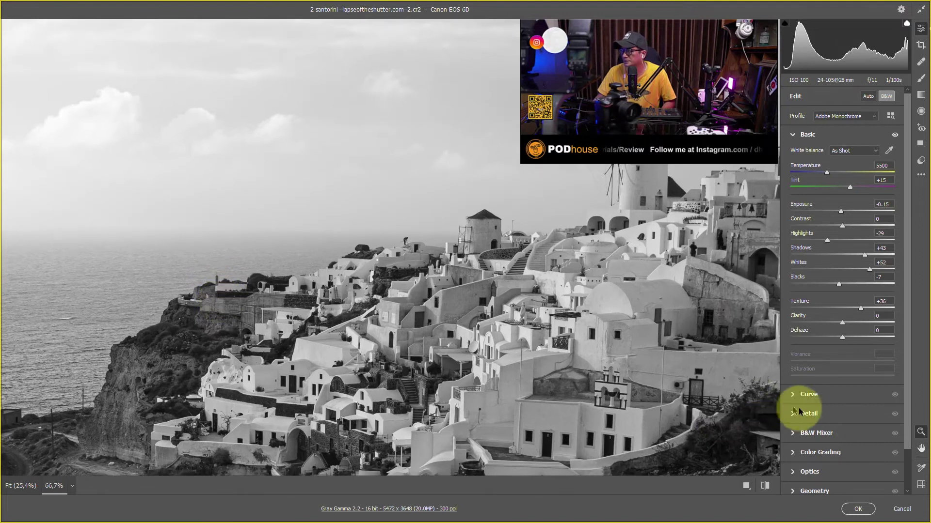
{"action": "mouse_move", "coordinate": [860, 307]}
{"action": "left_mouse_down"}
{"action": "mouse_move", "coordinate": [917, 310]}
{"action": "mouse_move", "coordinate": [887, 311]}
{"action": "left_mouse_up"}
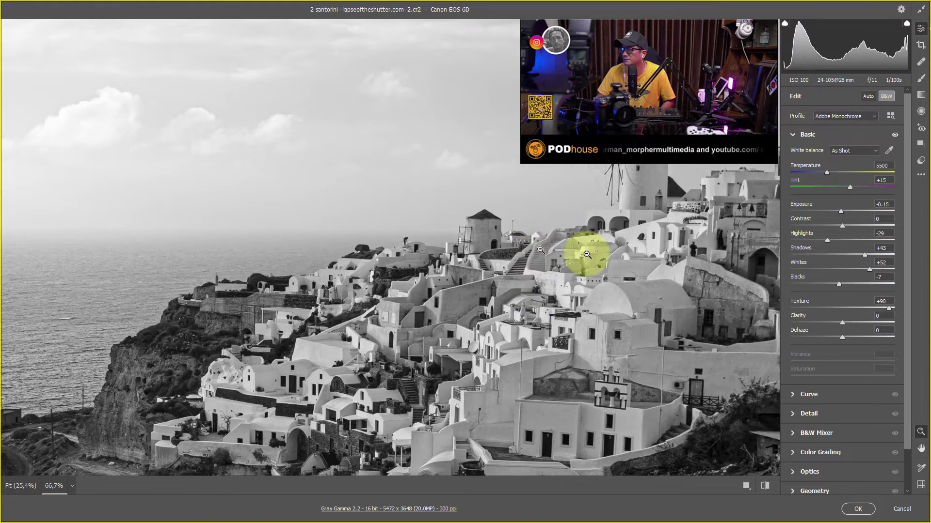
{"action": "left_click_drag", "start_coordinate": [617, 239], "coordinate": [306, 322]}
{"action": "left_click_drag", "start_coordinate": [525, 260], "coordinate": [617, 222]}
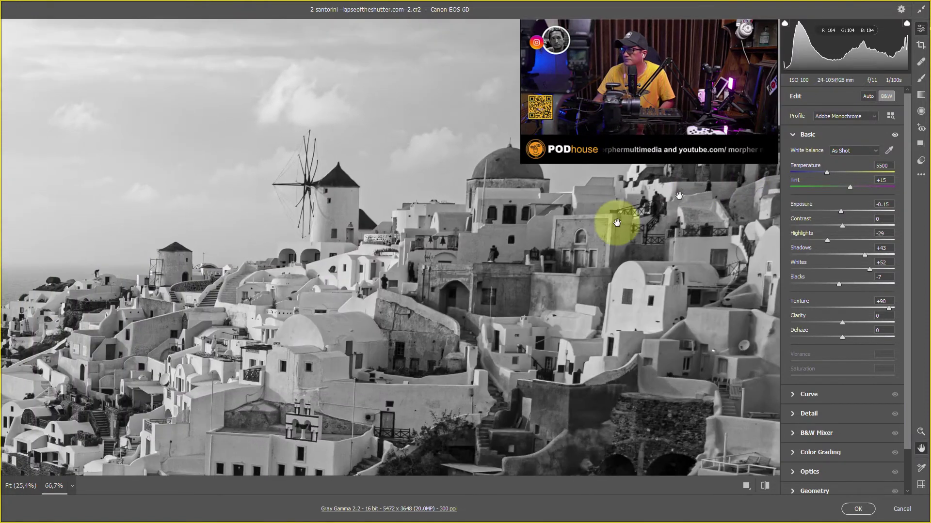
{"action": "left_click_drag", "start_coordinate": [389, 204], "coordinate": [623, 201]}
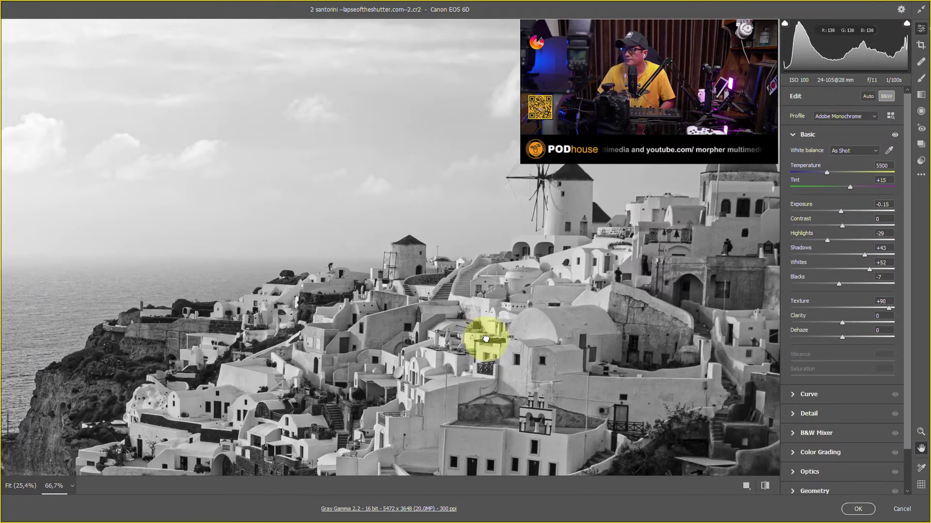
{"action": "left_click_drag", "start_coordinate": [485, 338], "coordinate": [475, 313]}
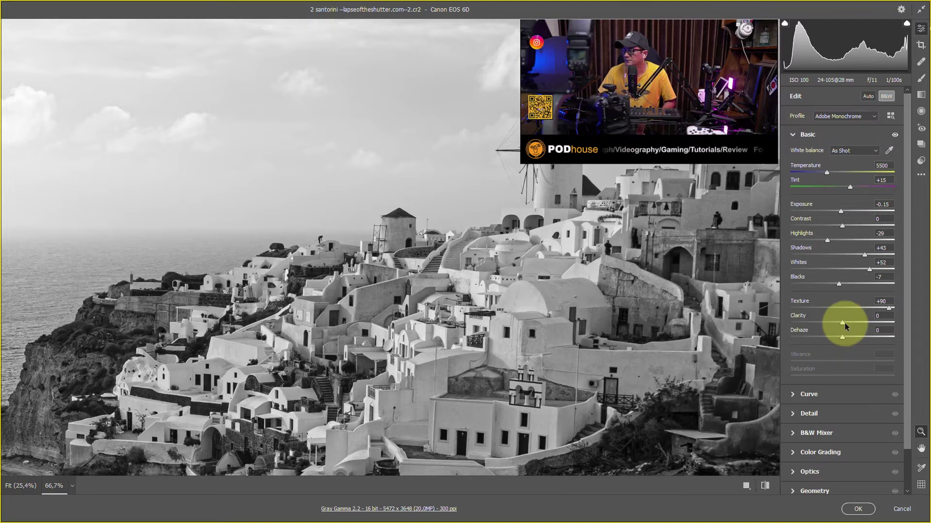
Raise Clarity to +46, test Dehaze, and reset Dehaze to 0
{"action": "left_click_drag", "start_coordinate": [844, 322], "coordinate": [869, 328]}
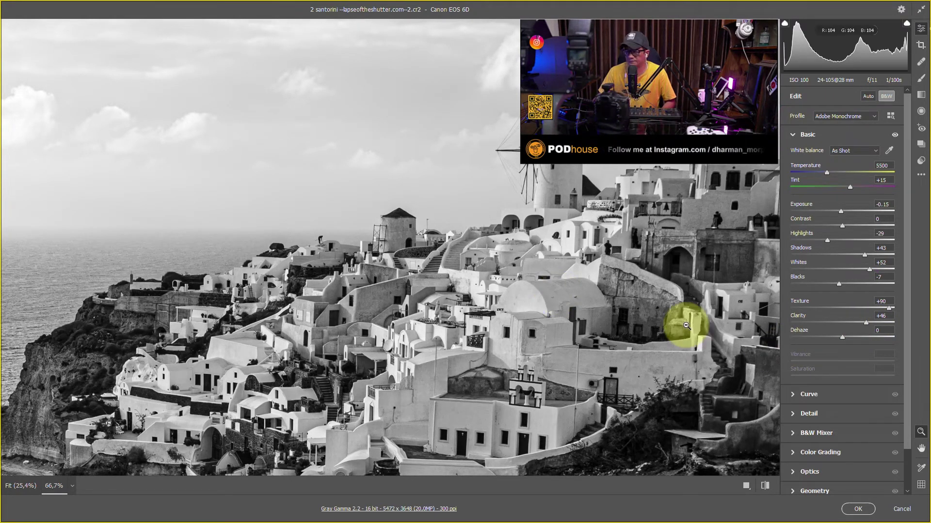
{"action": "mouse_move", "coordinate": [841, 338]}
{"action": "left_mouse_down"}
{"action": "mouse_move", "coordinate": [862, 339]}
{"action": "mouse_move", "coordinate": [825, 339]}
{"action": "mouse_move", "coordinate": [854, 338]}
{"action": "mouse_move", "coordinate": [845, 338]}
{"action": "left_mouse_up"}
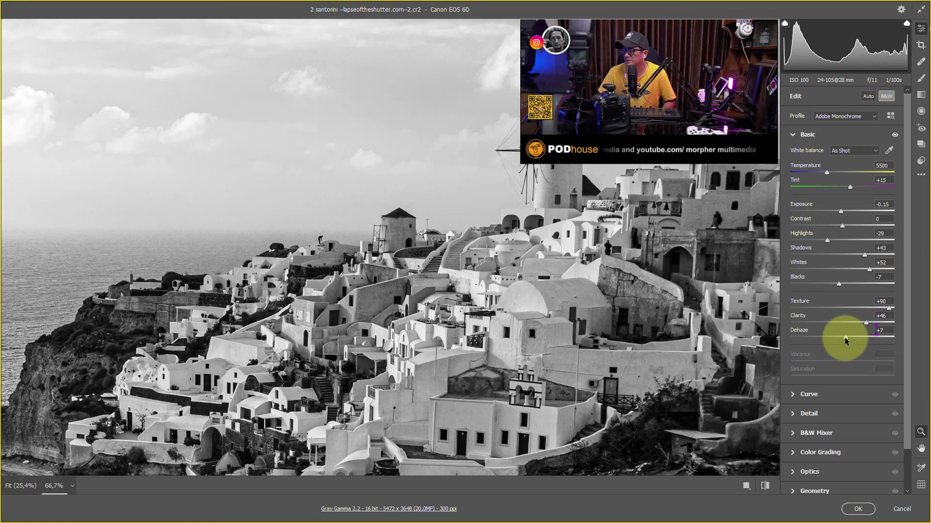
{"action": "double_click", "coordinate": [844, 337]}
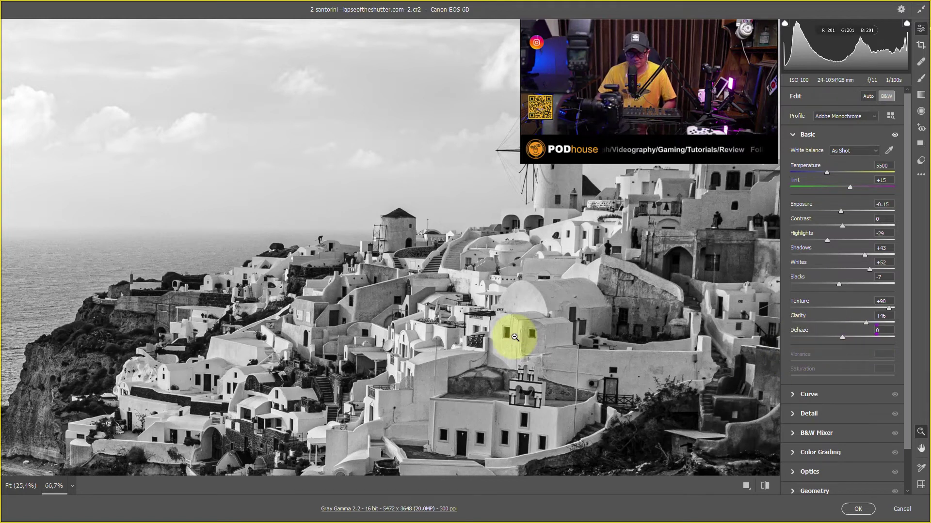
Apply the Camera Raw edits and toggle the top layer's visibility against the original copy
{"action": "key", "text": "Return"}
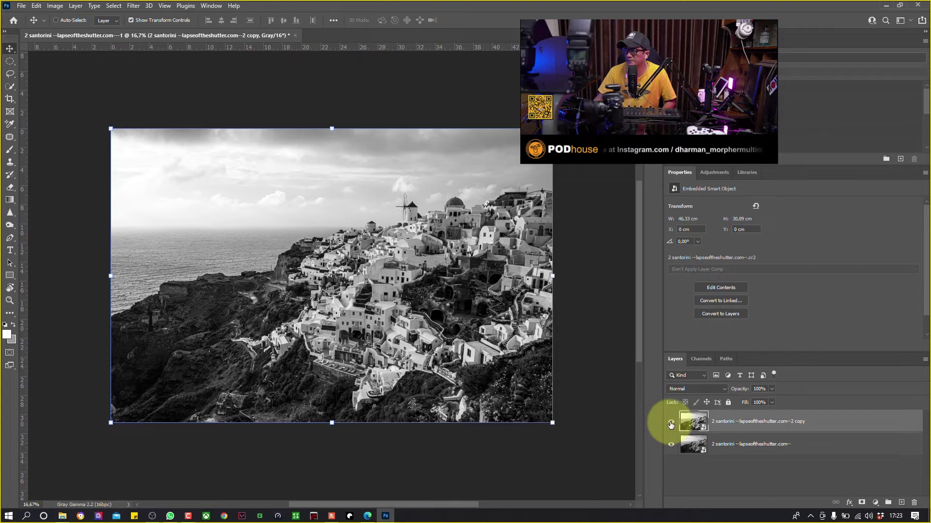
{"action": "left_click", "coordinate": [670, 424]}
{"action": "left_click", "coordinate": [671, 423]}
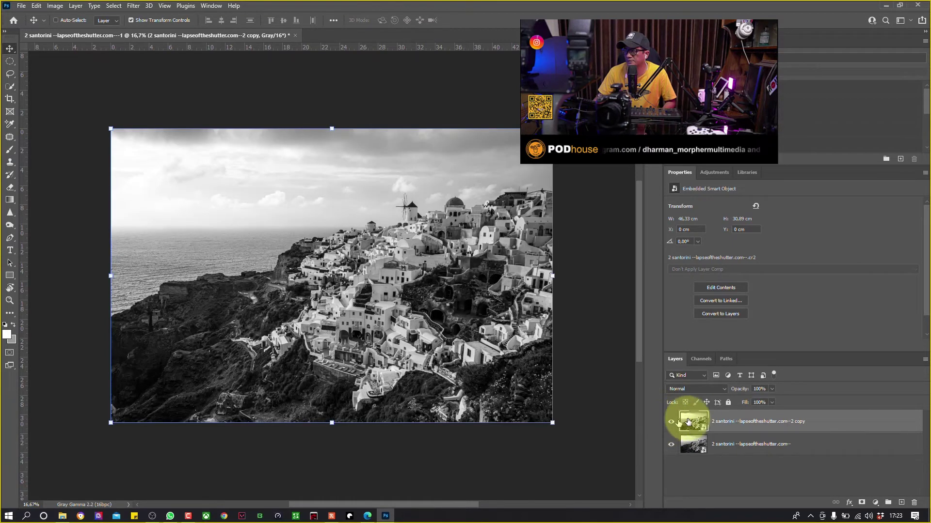
{"action": "left_click", "coordinate": [670, 423]}
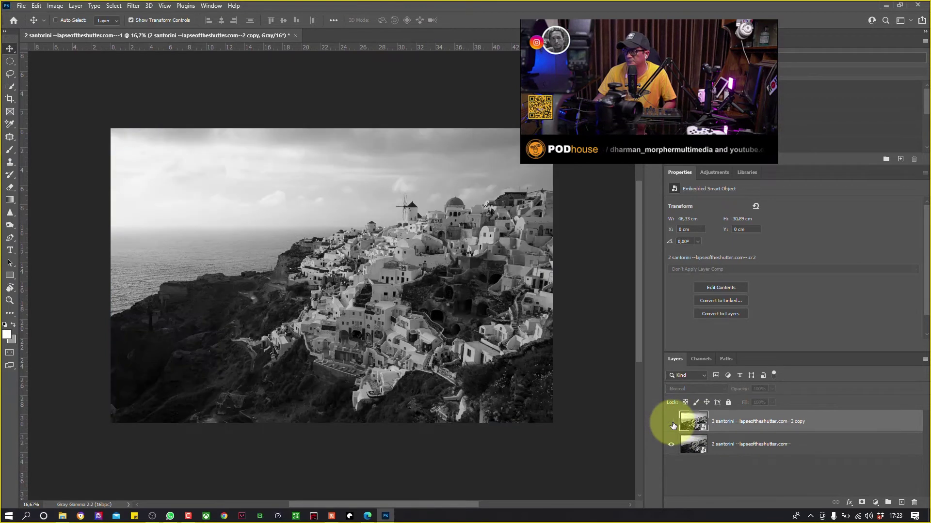
{"action": "left_click", "coordinate": [672, 423]}
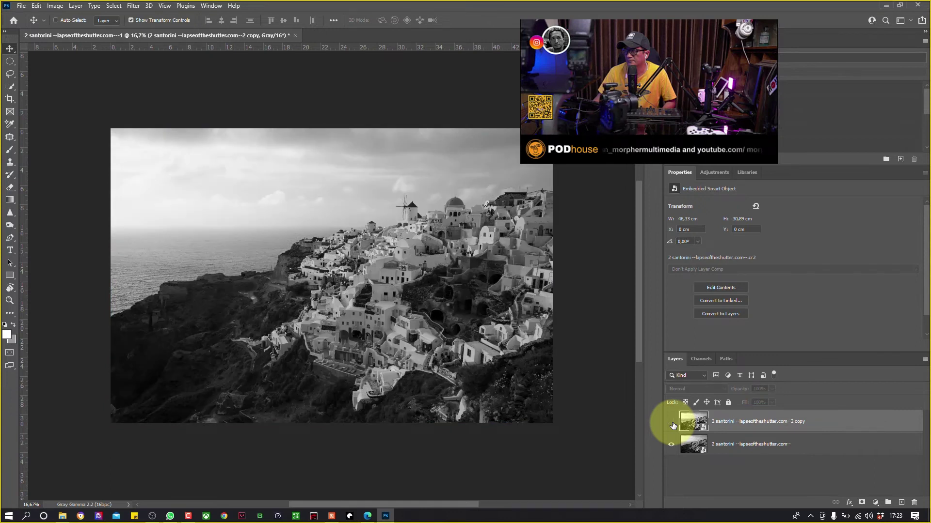
{"action": "left_click", "coordinate": [672, 423]}
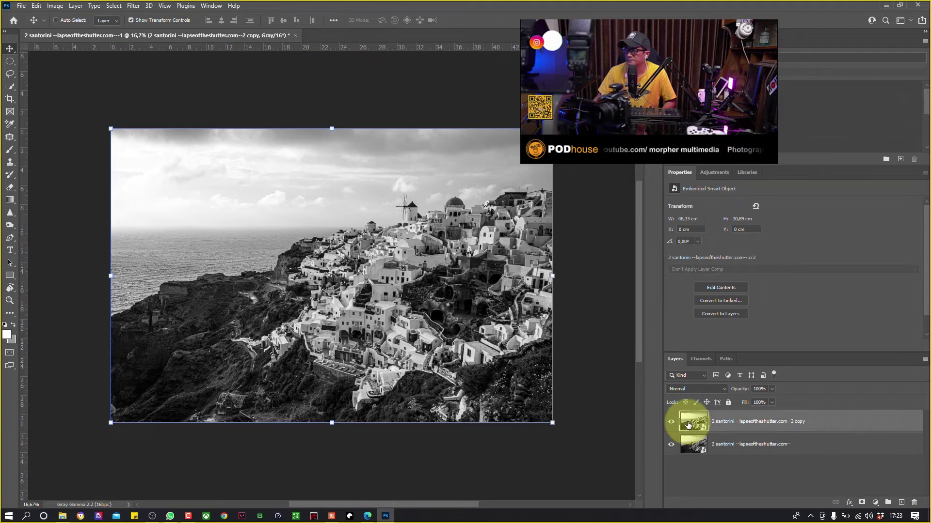
Reopen Camera Raw and build a point curve with a lifted black point and points at 34/41 and 129/126
{"action": "double_click", "coordinate": [687, 425]}
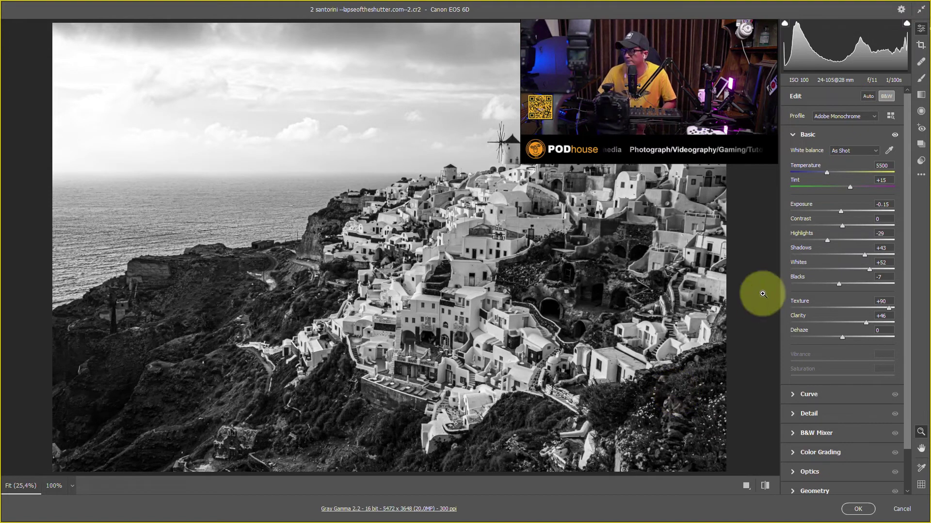
{"action": "left_click", "coordinate": [792, 395]}
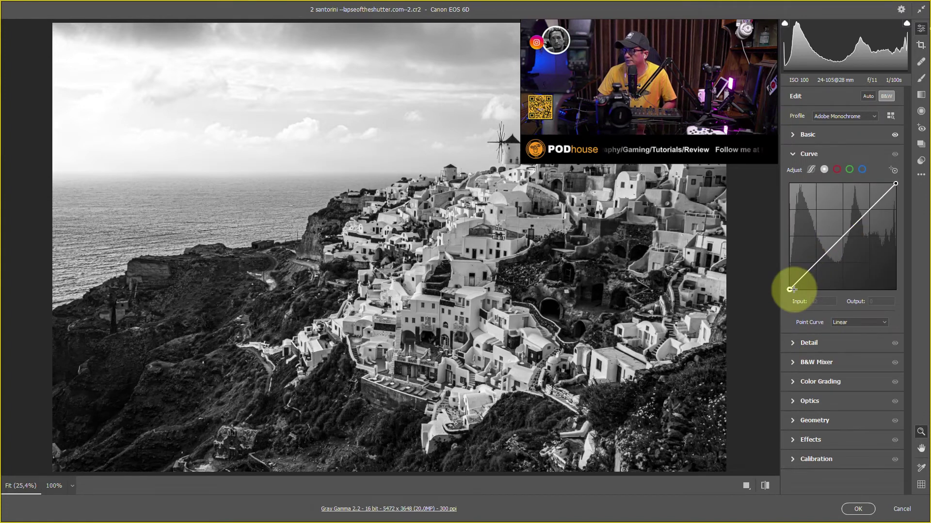
{"action": "left_click_drag", "start_coordinate": [789, 289], "coordinate": [787, 287]}
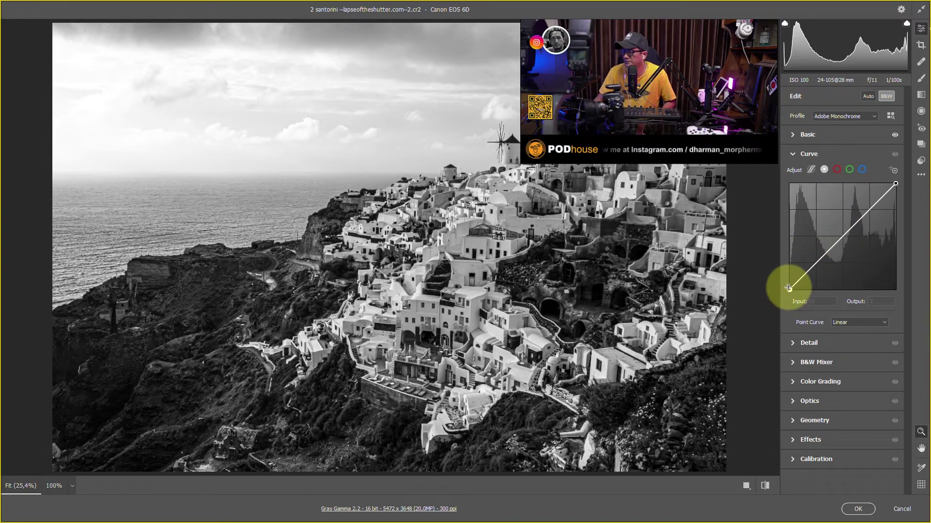
{"action": "left_click_drag", "start_coordinate": [788, 289], "coordinate": [805, 269]}
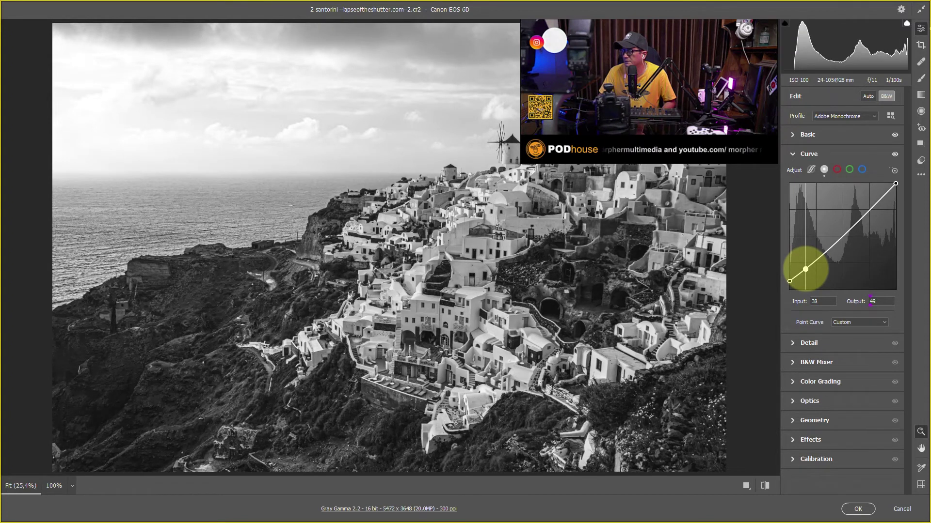
{"action": "left_click_drag", "start_coordinate": [789, 281], "coordinate": [804, 272]}
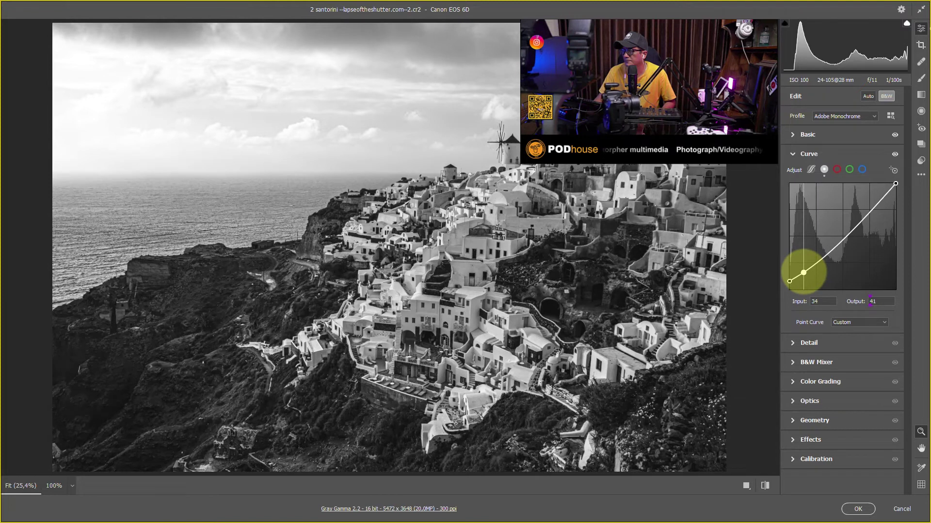
{"action": "left_click_drag", "start_coordinate": [826, 253], "coordinate": [843, 237]}
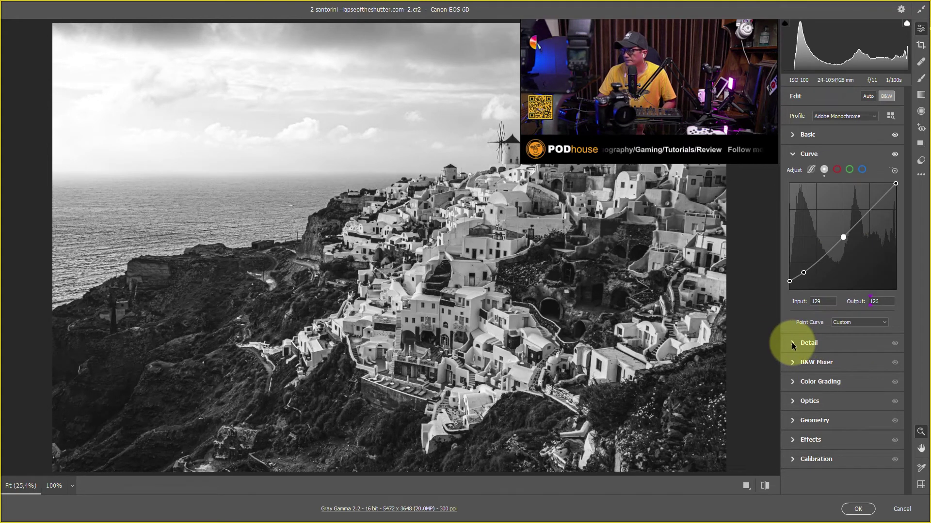
Inspect the windmill at 100% and reduce Detail Sharpening from 150 to 56, then fit the preview
{"action": "left_click", "coordinate": [792, 343]}
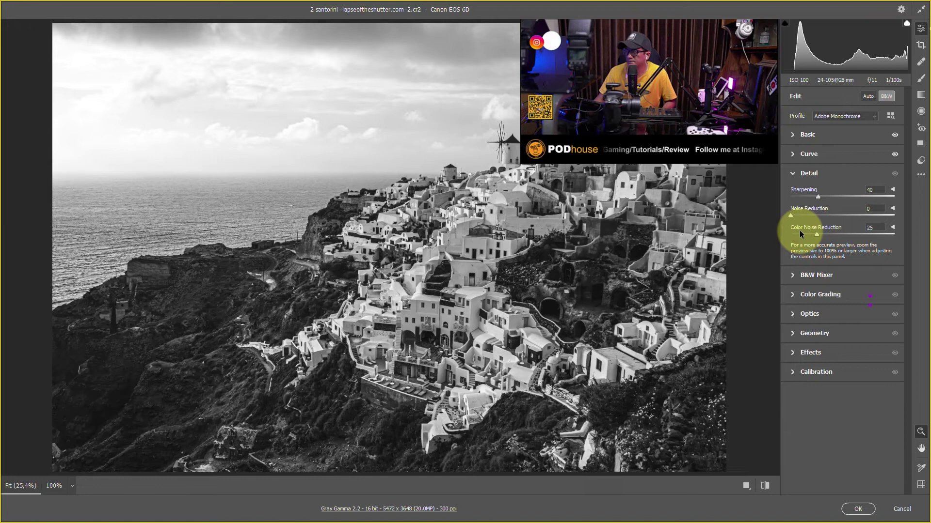
{"action": "key", "text": "ctrl+plus"}
{"action": "key", "text": "ctrl+plus"}
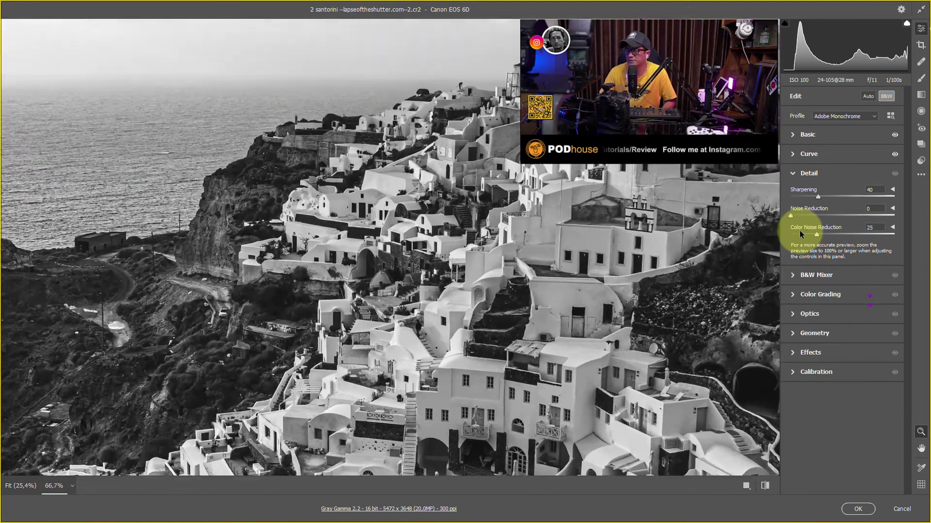
{"action": "key", "text": "ctrl+plus"}
{"action": "key", "text": "ctrl+plus"}
{"action": "mouse_move", "coordinate": [239, 176]}
{"action": "left_mouse_down"}
{"action": "mouse_move", "coordinate": [401, 204]}
{"action": "mouse_move", "coordinate": [391, 234]}
{"action": "left_mouse_up"}
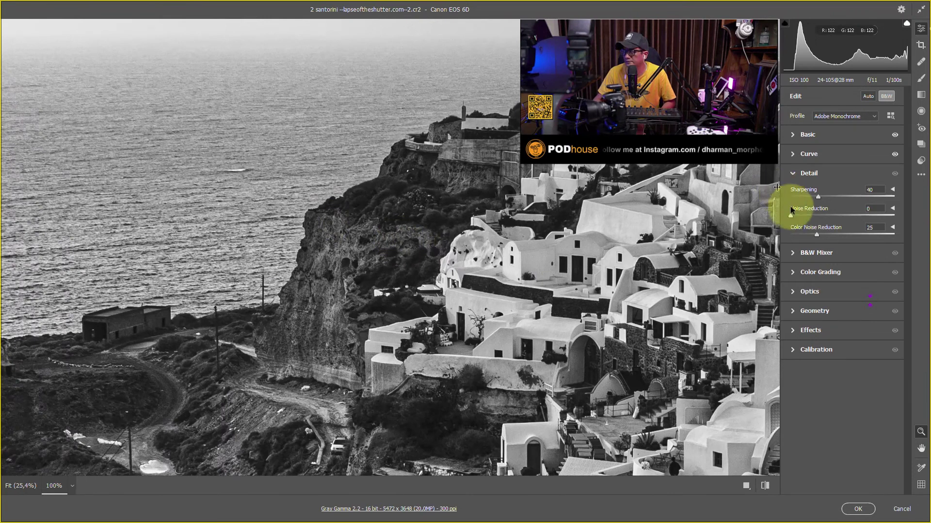
{"action": "mouse_move", "coordinate": [818, 197]}
{"action": "left_mouse_down"}
{"action": "mouse_move", "coordinate": [908, 193]}
{"action": "mouse_move", "coordinate": [848, 194]}
{"action": "mouse_move", "coordinate": [908, 194]}
{"action": "mouse_move", "coordinate": [882, 194]}
{"action": "left_mouse_up"}
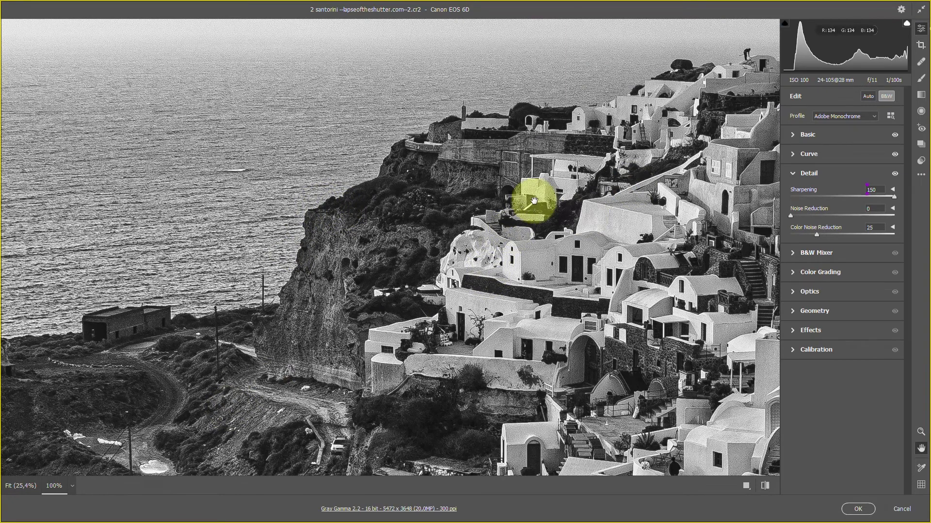
{"action": "left_click_drag", "start_coordinate": [536, 202], "coordinate": [38, 454]}
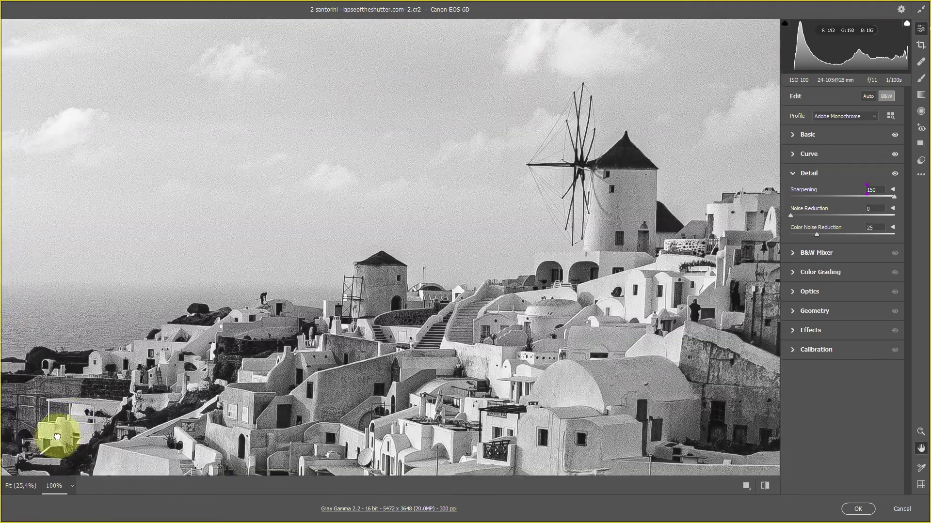
{"action": "key", "text": "z"}
{"action": "left_click_drag", "start_coordinate": [571, 162], "coordinate": [270, 316]}
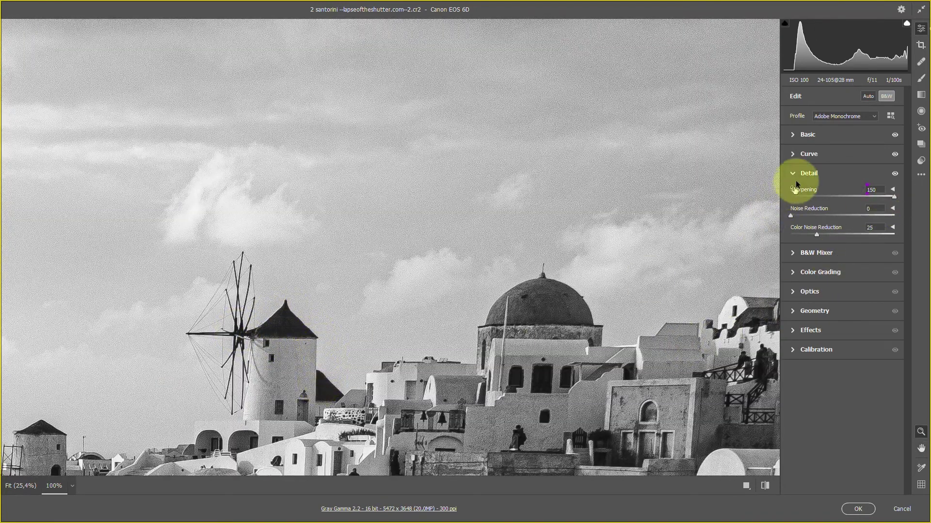
{"action": "left_click_drag", "start_coordinate": [894, 197], "coordinate": [847, 202]}
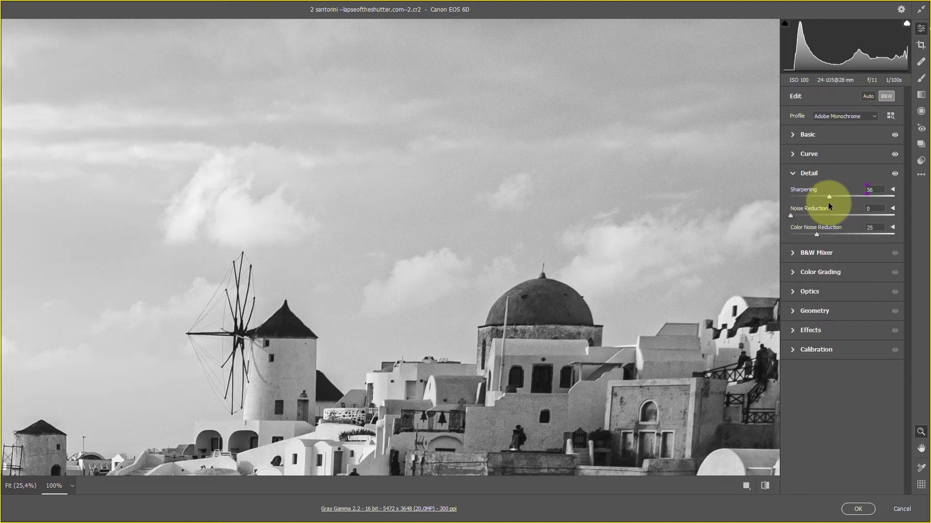
{"action": "key", "text": "ctrl+0"}
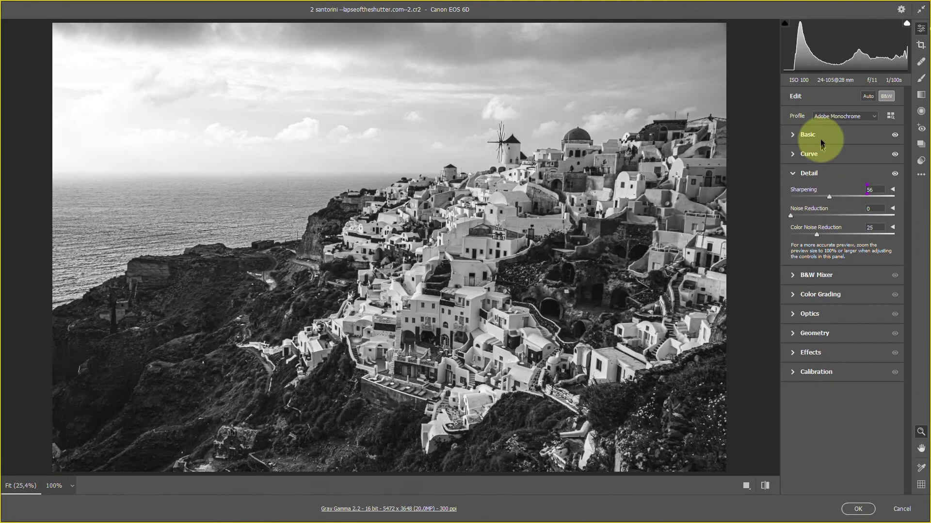
In the B&W Mixer, set Reds -3, Oranges +85, Yellows +35 and Greens -14
{"action": "left_click", "coordinate": [793, 276]}
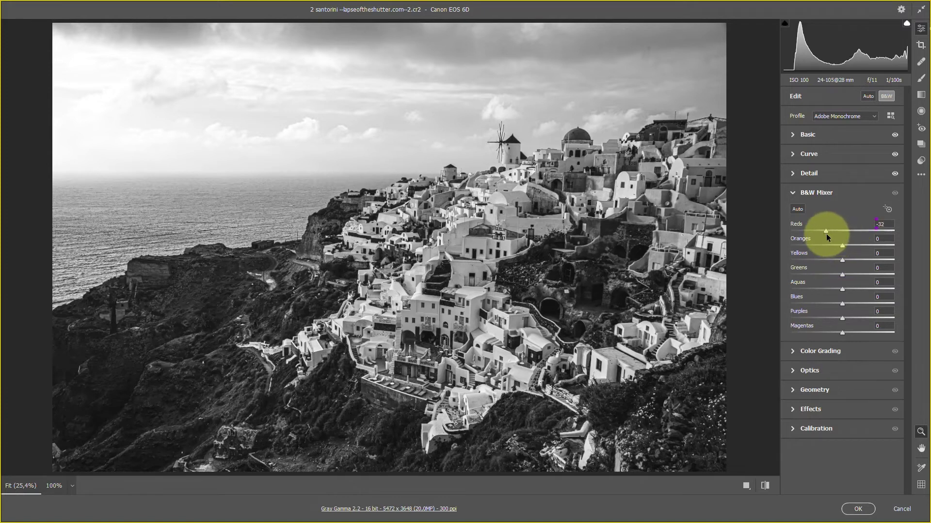
{"action": "mouse_move", "coordinate": [842, 235]}
{"action": "left_mouse_down"}
{"action": "mouse_move", "coordinate": [858, 237]}
{"action": "mouse_move", "coordinate": [834, 250]}
{"action": "mouse_move", "coordinate": [892, 252]}
{"action": "mouse_move", "coordinate": [877, 254]}
{"action": "left_mouse_up"}
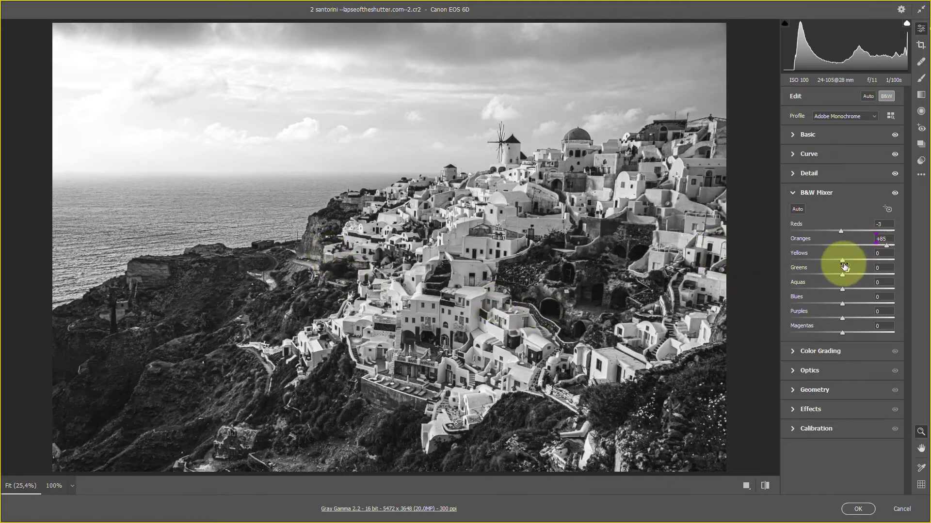
{"action": "left_click_drag", "start_coordinate": [842, 260], "coordinate": [866, 261]}
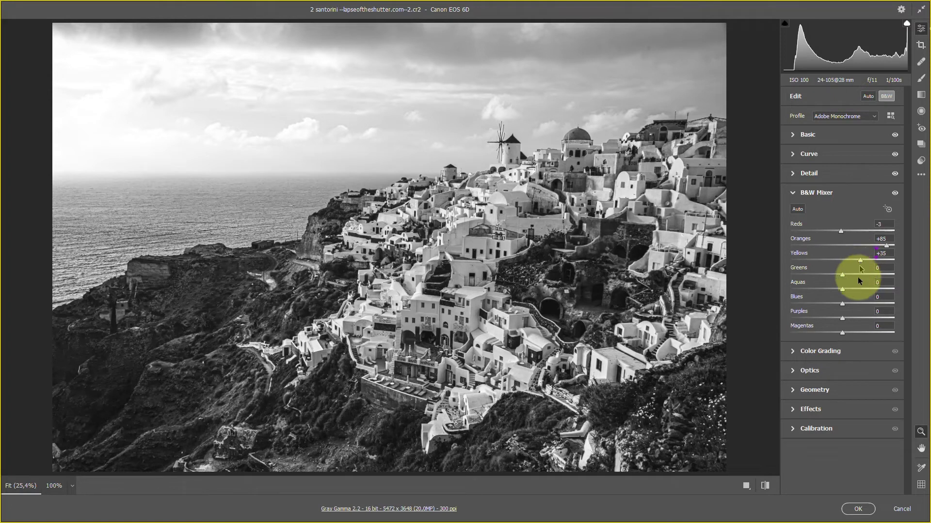
{"action": "mouse_move", "coordinate": [841, 275]}
{"action": "left_mouse_down"}
{"action": "mouse_move", "coordinate": [816, 275]}
{"action": "mouse_move", "coordinate": [871, 274]}
{"action": "mouse_move", "coordinate": [832, 275]}
{"action": "mouse_move", "coordinate": [848, 278]}
{"action": "mouse_move", "coordinate": [837, 281]}
{"action": "left_mouse_up"}
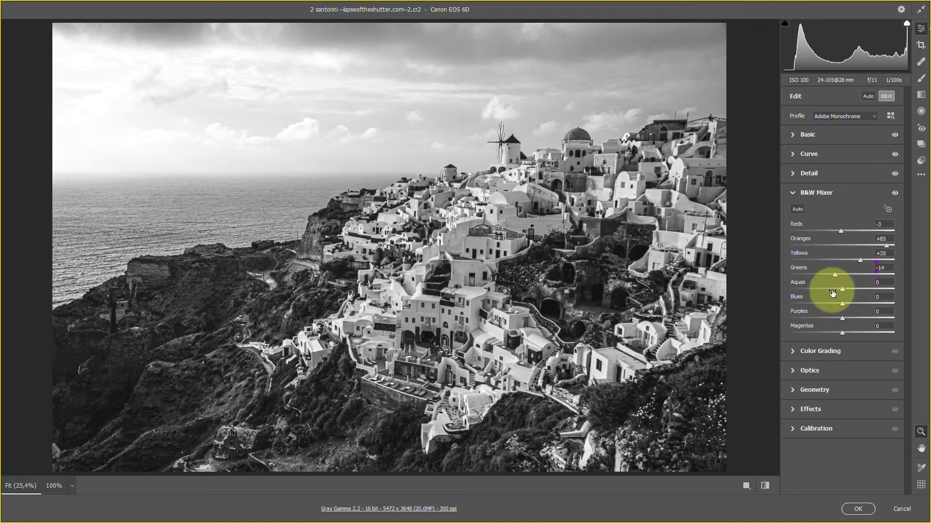
Set the B&W Mixer's Aquas to 0, Blues -34, Purples -7 and Magentas +5
{"action": "mouse_move", "coordinate": [842, 291]}
{"action": "left_mouse_down"}
{"action": "mouse_move", "coordinate": [827, 288]}
{"action": "mouse_move", "coordinate": [868, 283]}
{"action": "mouse_move", "coordinate": [827, 294]}
{"action": "mouse_move", "coordinate": [873, 290]}
{"action": "mouse_move", "coordinate": [810, 301]}
{"action": "mouse_move", "coordinate": [842, 295]}
{"action": "left_mouse_up"}
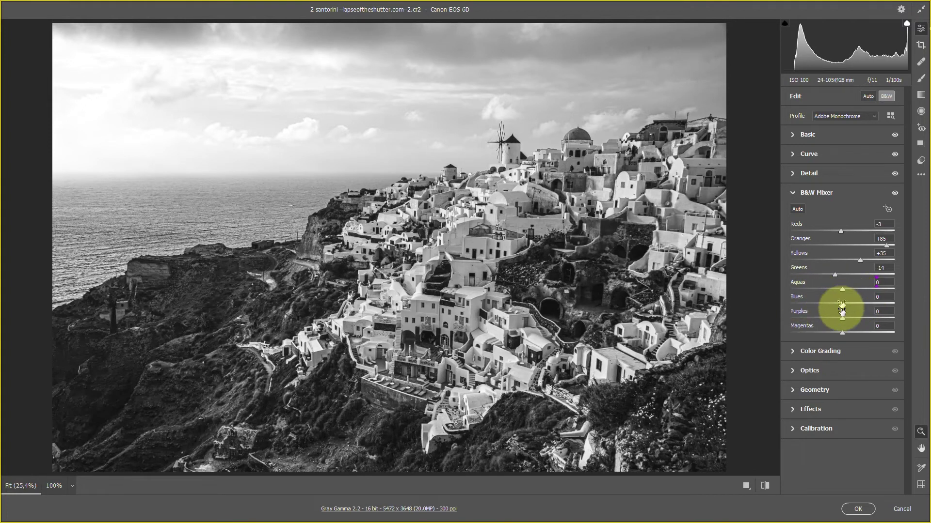
{"action": "left_click_drag", "start_coordinate": [842, 304], "coordinate": [824, 304]}
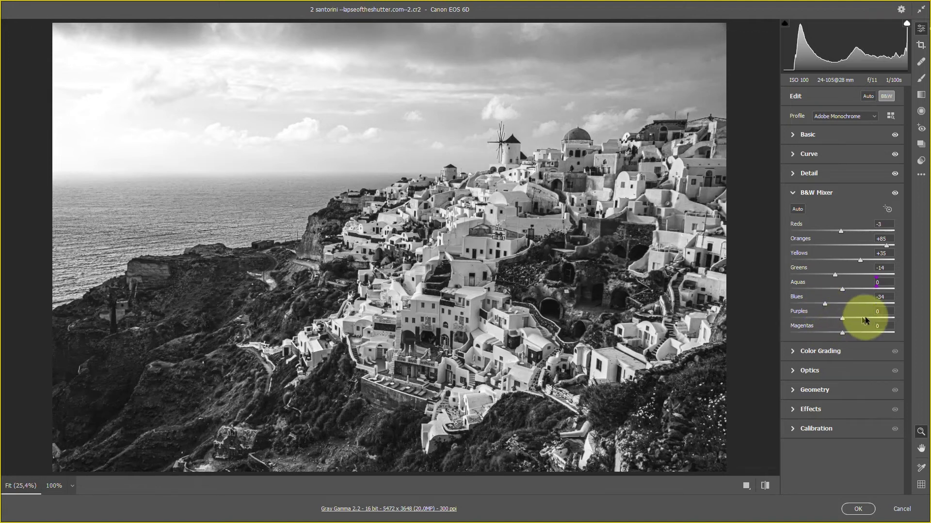
{"action": "left_click_drag", "start_coordinate": [843, 322], "coordinate": [846, 320]}
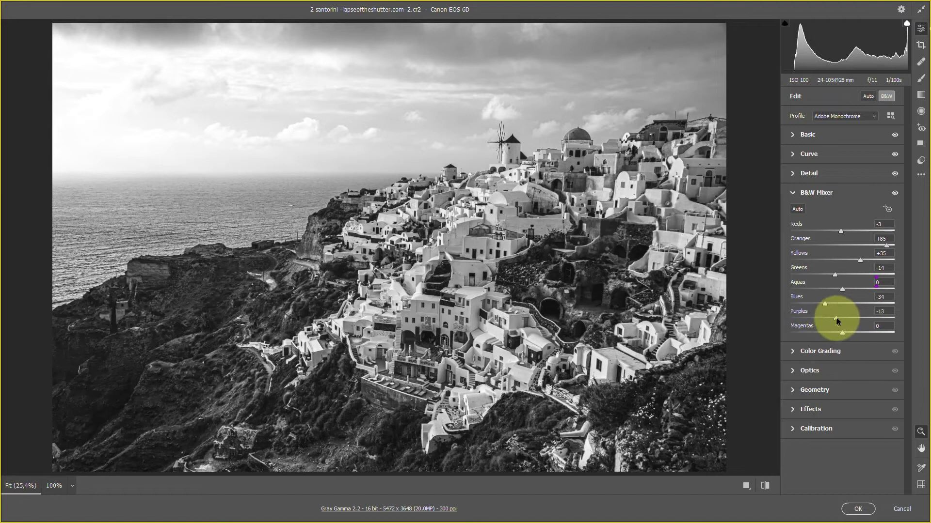
{"action": "mouse_move", "coordinate": [837, 321]}
{"action": "left_mouse_down"}
{"action": "mouse_move", "coordinate": [858, 332]}
{"action": "mouse_move", "coordinate": [844, 336]}
{"action": "left_mouse_up"}
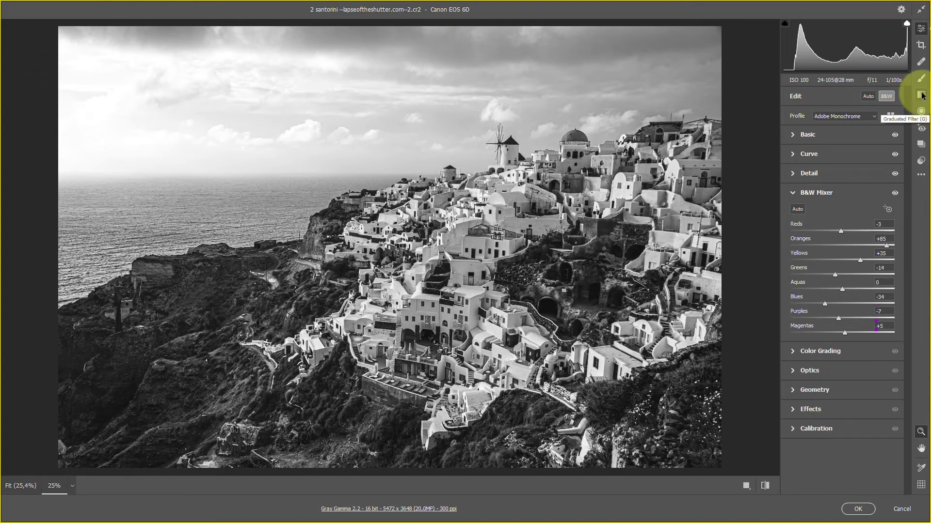
Add a graduated filter from the top edge into the town at Exposure -0.65 and show its mask
{"action": "left_click", "coordinate": [922, 95]}
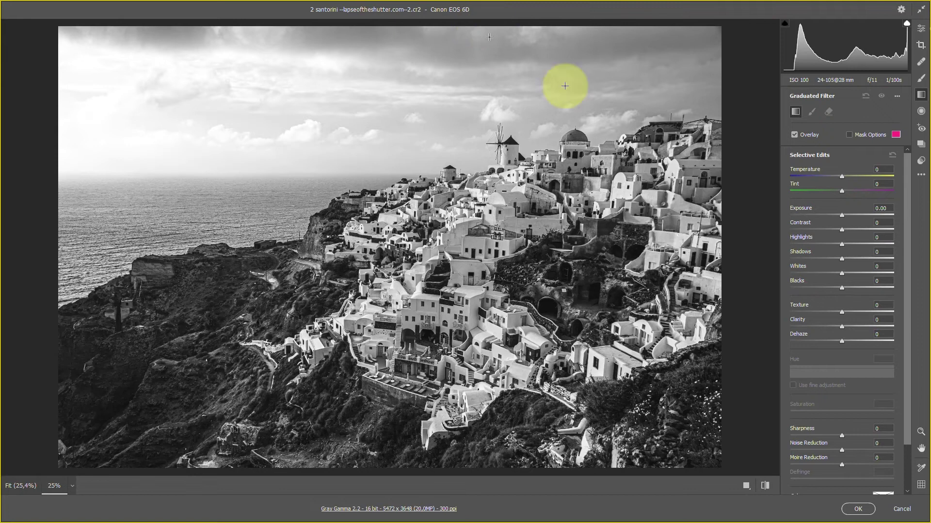
{"action": "left_click_drag", "start_coordinate": [411, 22], "coordinate": [412, 193]}
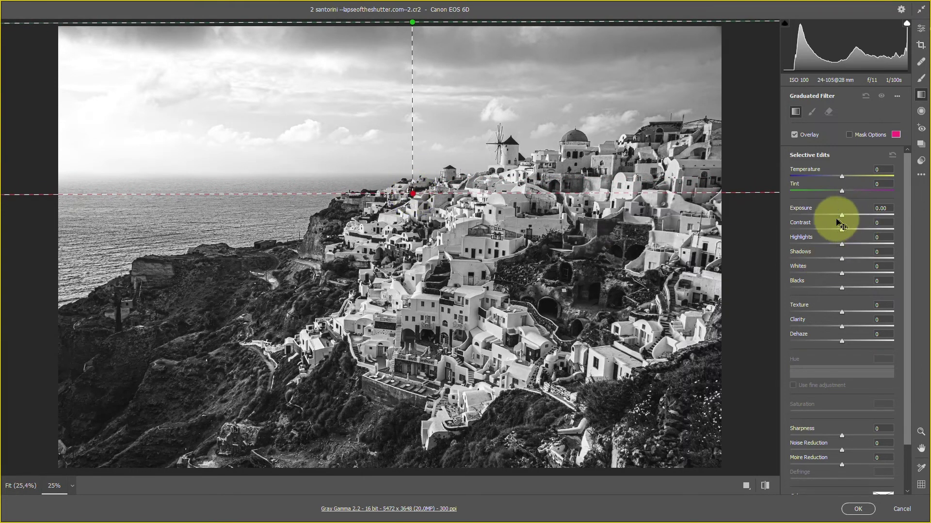
{"action": "left_click_drag", "start_coordinate": [842, 219], "coordinate": [836, 219]}
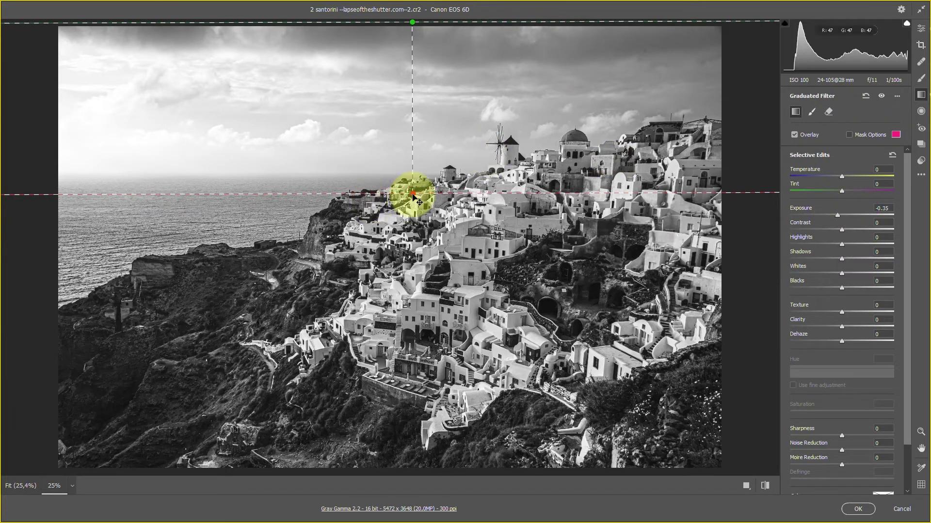
{"action": "mouse_move", "coordinate": [413, 195]}
{"action": "left_mouse_down"}
{"action": "mouse_move", "coordinate": [421, 305]}
{"action": "mouse_move", "coordinate": [410, 296]}
{"action": "left_mouse_up"}
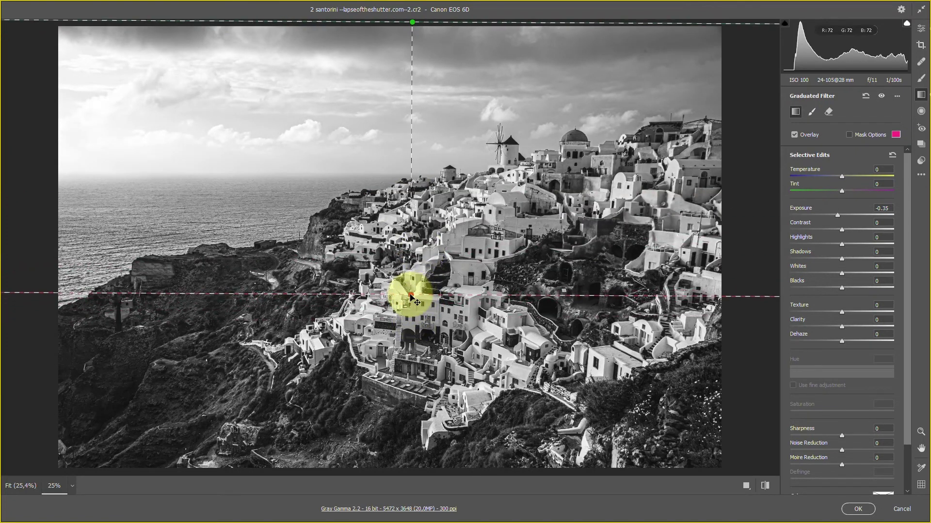
{"action": "left_click_drag", "start_coordinate": [837, 215], "coordinate": [835, 221]}
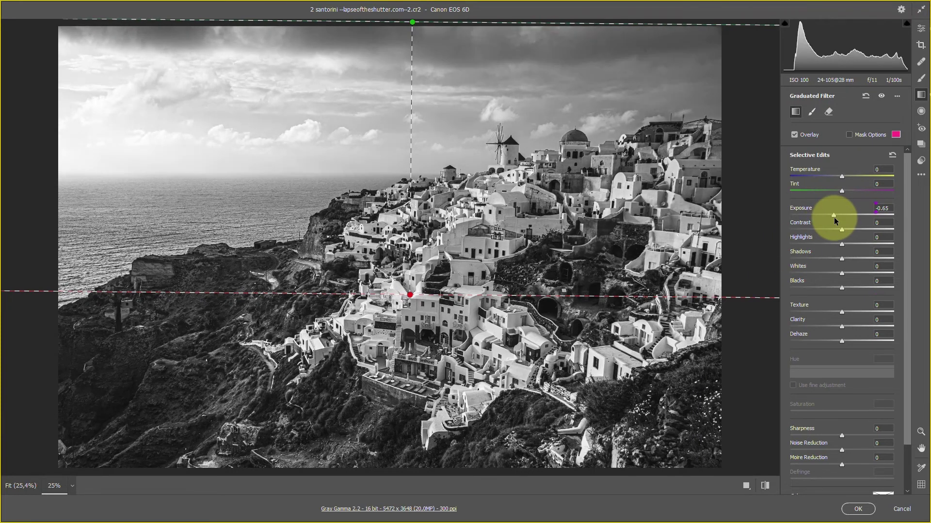
{"action": "left_click", "coordinate": [849, 135]}
Erase the graduated filter's mask from the whitewashed hilltop buildings with a smaller brush, then hide the overlay
{"action": "left_click", "coordinate": [849, 135]}
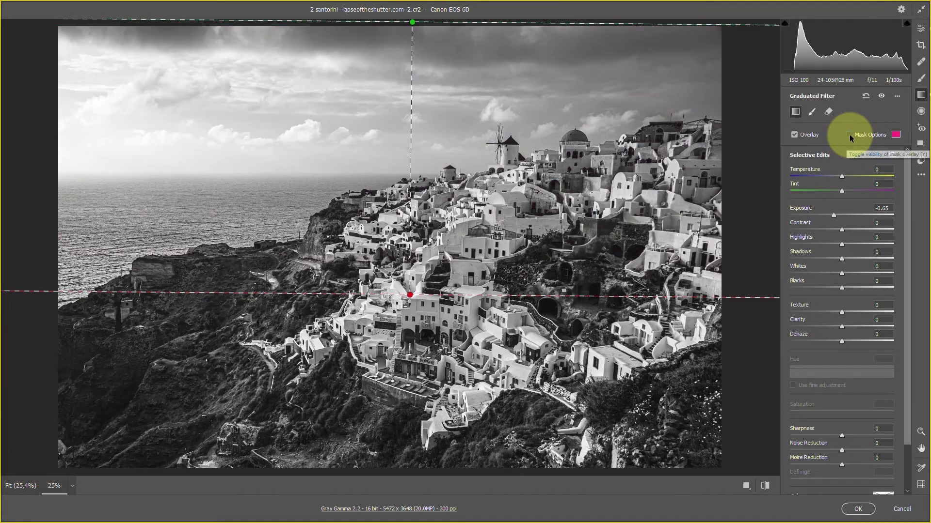
{"action": "left_click", "coordinate": [850, 134]}
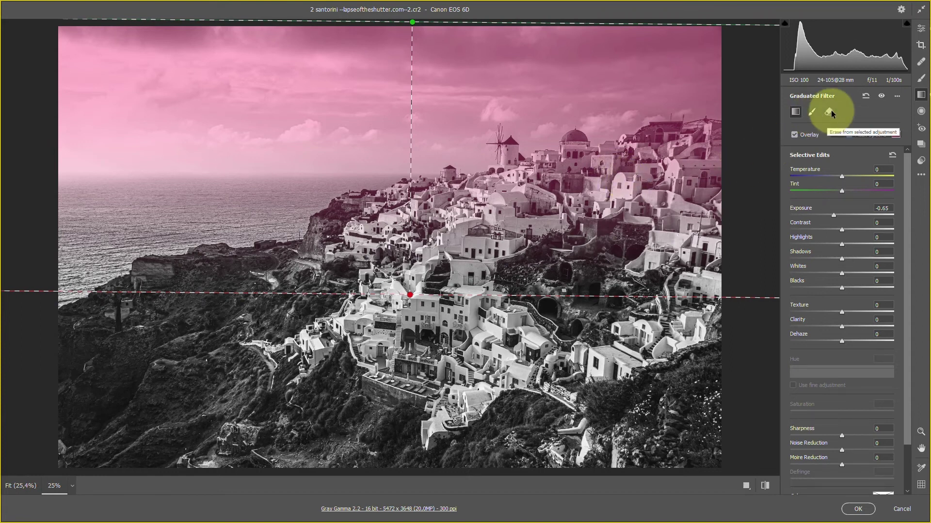
{"action": "left_click", "coordinate": [829, 112]}
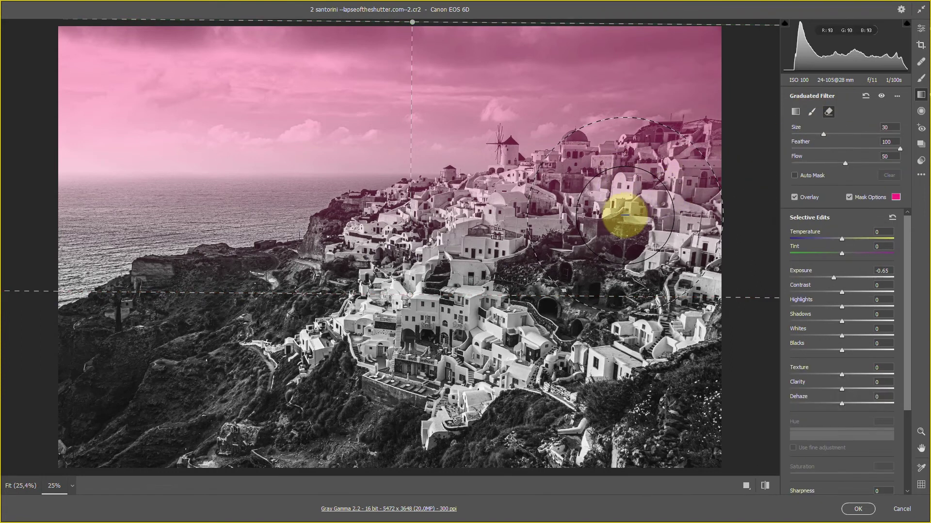
{"action": "key", "text": "bracketleft"}
{"action": "key", "text": "bracketleft"}
{"action": "key", "text": "bracketleft"}
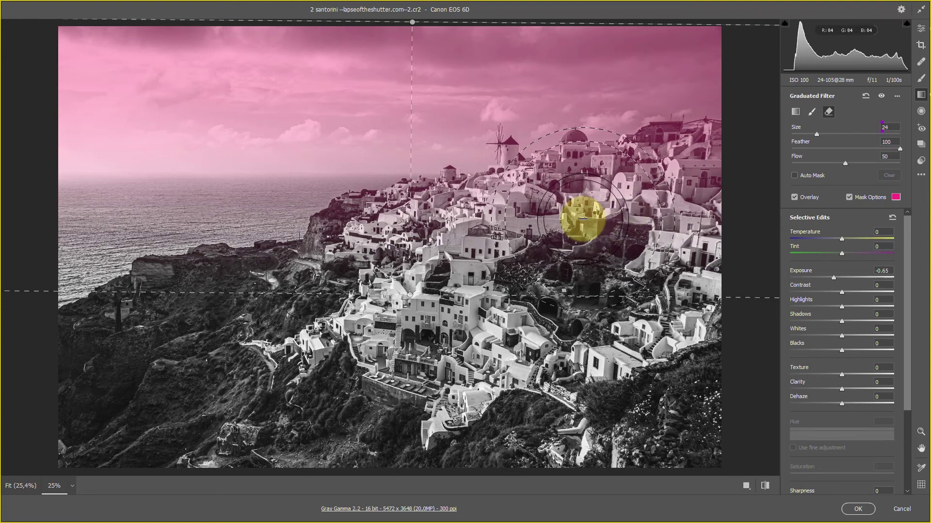
{"action": "mouse_move", "coordinate": [654, 208]}
{"action": "left_mouse_down"}
{"action": "mouse_move", "coordinate": [684, 184]}
{"action": "mouse_move", "coordinate": [370, 263]}
{"action": "mouse_move", "coordinate": [461, 241]}
{"action": "mouse_move", "coordinate": [388, 249]}
{"action": "mouse_move", "coordinate": [368, 263]}
{"action": "mouse_move", "coordinate": [366, 243]}
{"action": "mouse_move", "coordinate": [470, 252]}
{"action": "mouse_move", "coordinate": [669, 198]}
{"action": "mouse_move", "coordinate": [592, 249]}
{"action": "mouse_move", "coordinate": [483, 276]}
{"action": "mouse_move", "coordinate": [641, 277]}
{"action": "mouse_move", "coordinate": [677, 266]}
{"action": "mouse_move", "coordinate": [530, 395]}
{"action": "mouse_move", "coordinate": [595, 388]}
{"action": "left_mouse_up"}
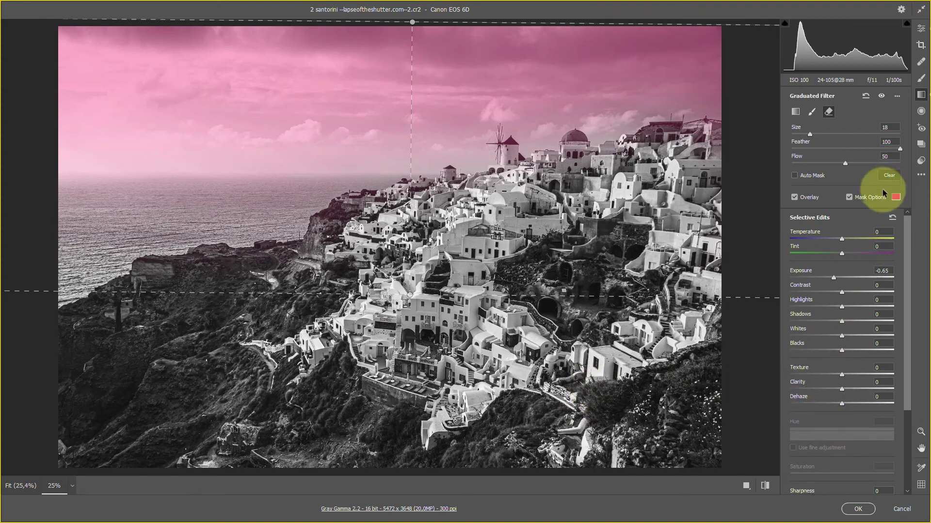
{"action": "left_click", "coordinate": [848, 197]}
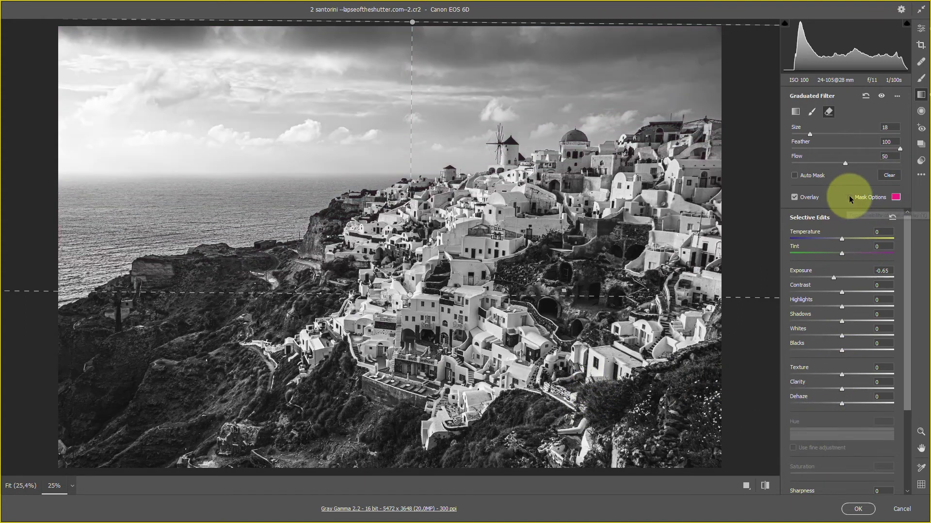
Apply the Camera Raw edits and toggle the copy layer's visibility to compare against the original
{"action": "left_click", "coordinate": [856, 509]}
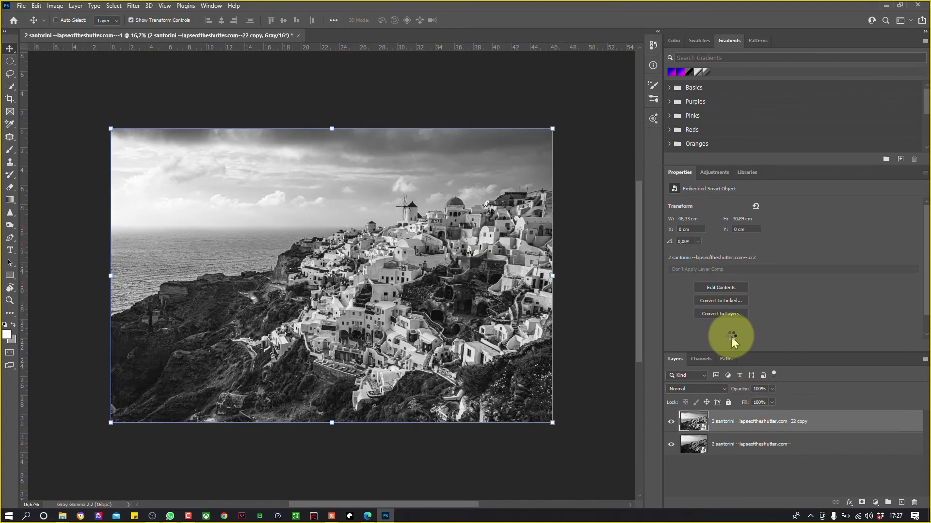
{"action": "left_click", "coordinate": [671, 422]}
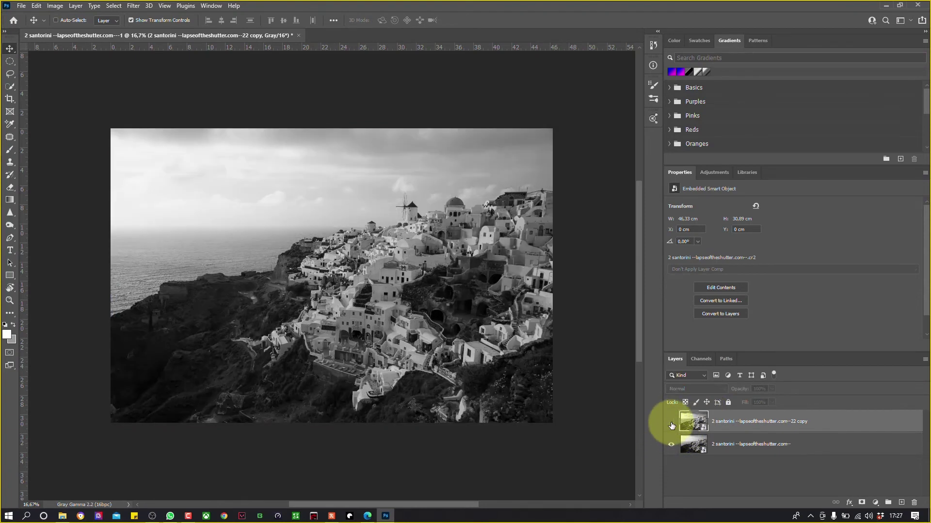
{"action": "left_click", "coordinate": [670, 422]}
{"action": "left_click", "coordinate": [671, 424]}
{"action": "left_click", "coordinate": [671, 424]}
{"action": "left_click", "coordinate": [671, 425]}
{"action": "left_click", "coordinate": [672, 425]}
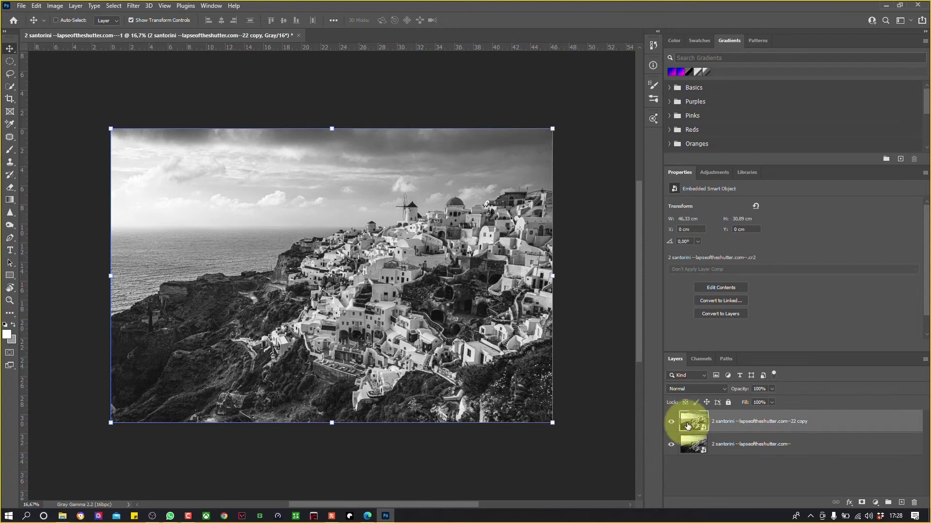
Reopen Camera Raw and fit a radial filter over the village, darkening outside it to Exposure -0.40
{"action": "double_click", "coordinate": [687, 426]}
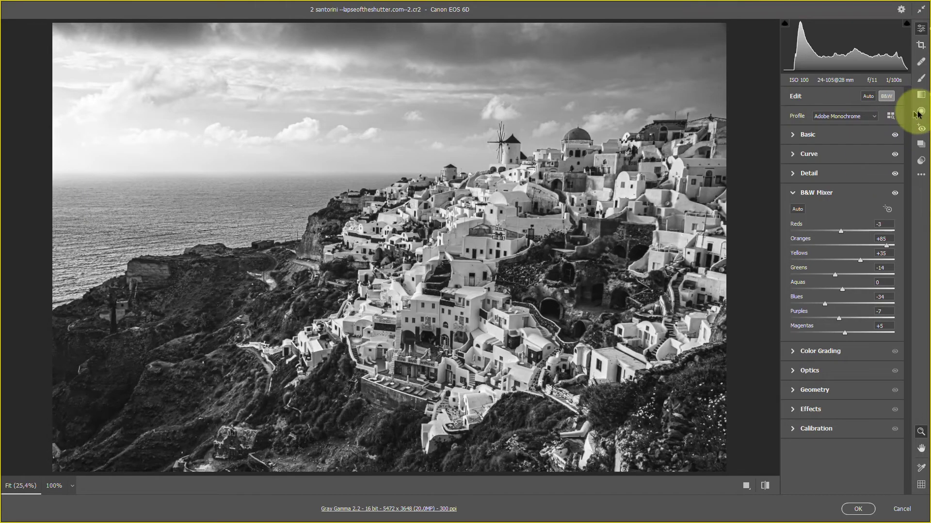
{"action": "left_click", "coordinate": [921, 112]}
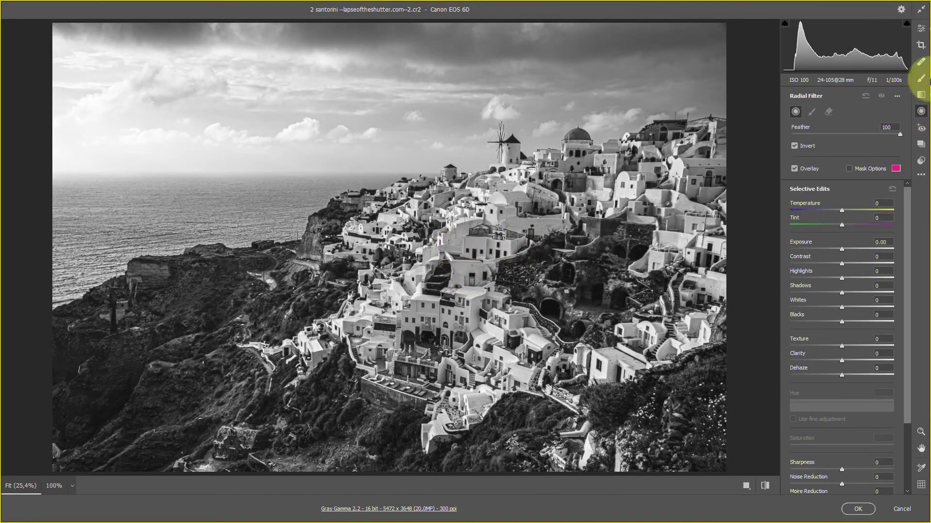
{"action": "mouse_move", "coordinate": [430, 239]}
{"action": "left_mouse_down"}
{"action": "mouse_move", "coordinate": [645, 342]}
{"action": "mouse_move", "coordinate": [619, 380]}
{"action": "left_mouse_up"}
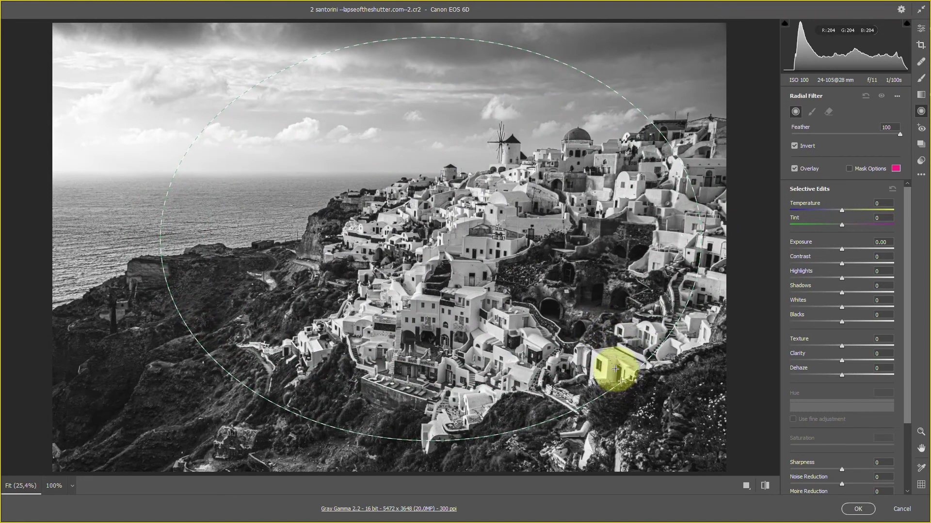
{"action": "left_click", "coordinate": [462, 239]}
{"action": "left_click_drag", "start_coordinate": [462, 240], "coordinate": [510, 241]}
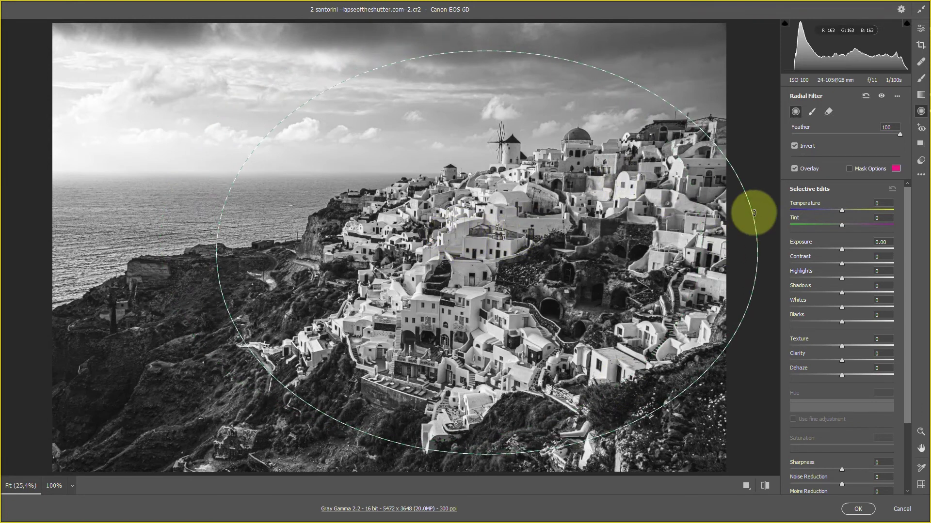
{"action": "left_click_drag", "start_coordinate": [758, 253], "coordinate": [744, 254]}
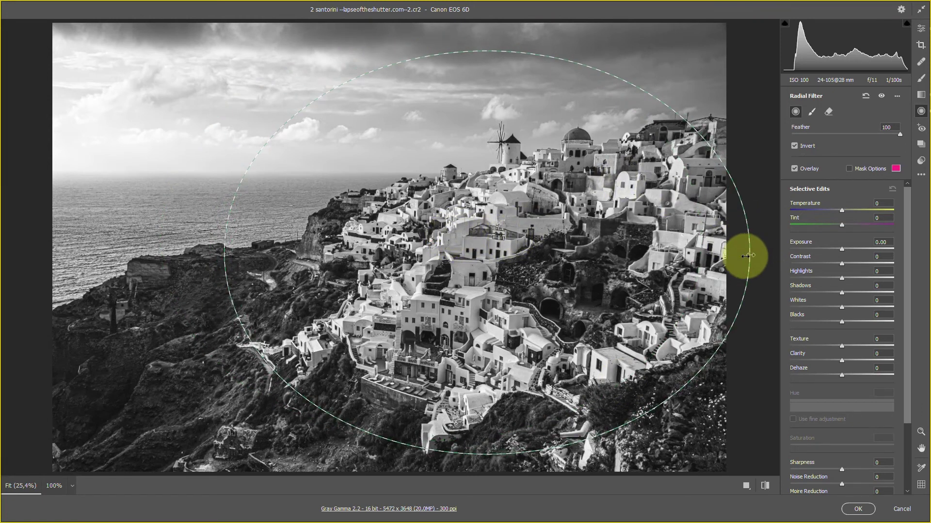
{"action": "left_click_drag", "start_coordinate": [484, 50], "coordinate": [485, 75]}
{"action": "left_click_drag", "start_coordinate": [506, 215], "coordinate": [516, 244]}
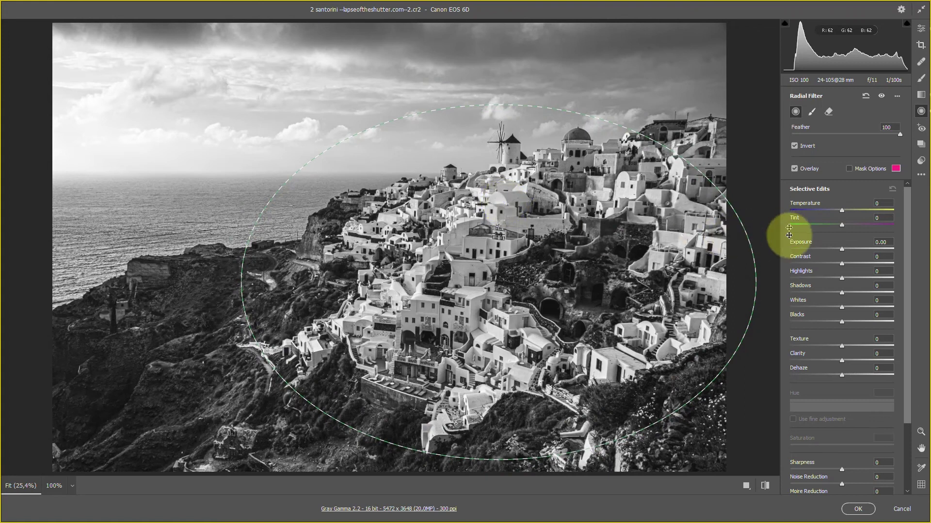
{"action": "left_click_drag", "start_coordinate": [841, 251], "coordinate": [836, 252]}
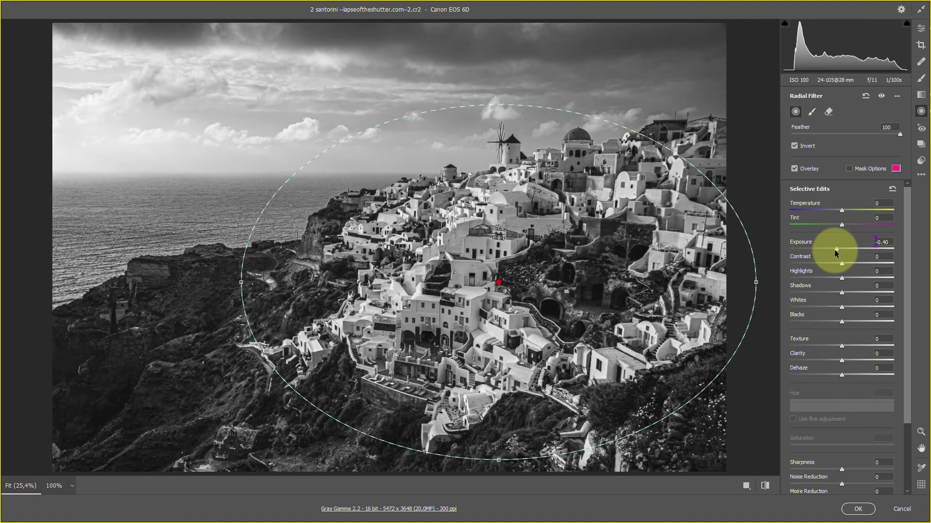
Erase the radial filter's darkening across the top sky and show its mask overlay
{"action": "left_click", "coordinate": [827, 113]}
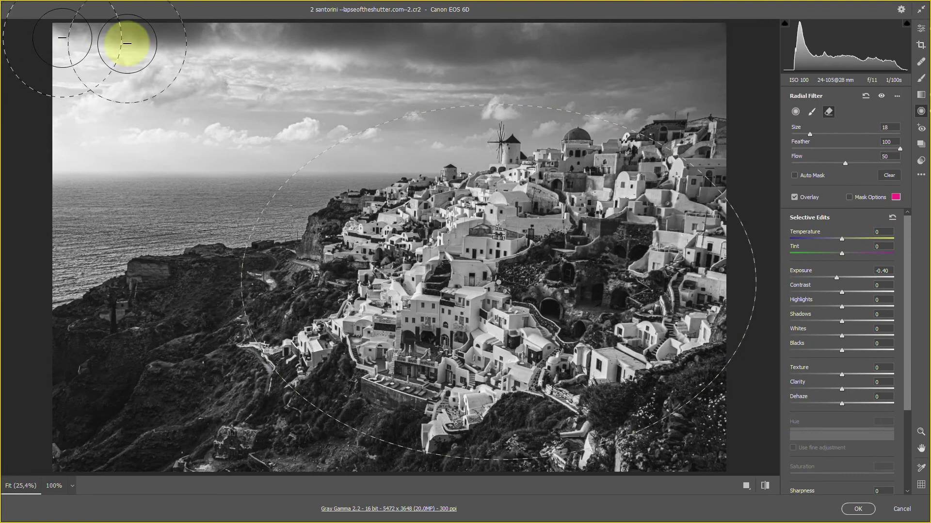
{"action": "left_click_drag", "start_coordinate": [127, 44], "coordinate": [703, 47]}
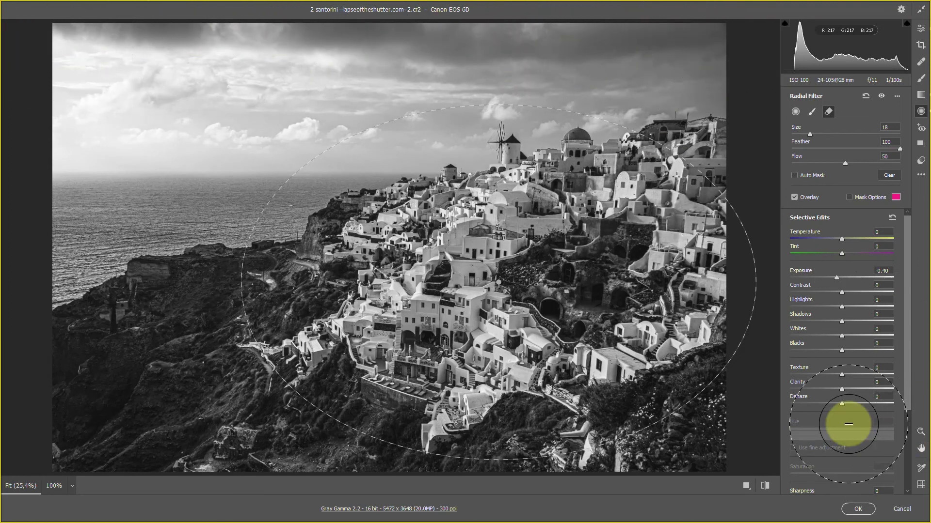
{"action": "left_click", "coordinate": [850, 197]}
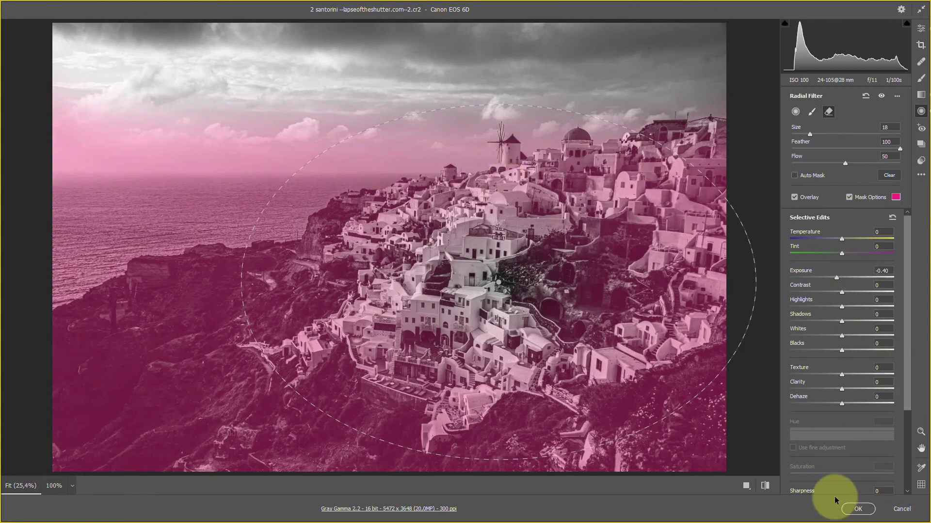
Hide the radial filter's mask overlay
{"action": "left_click", "coordinate": [851, 197]}
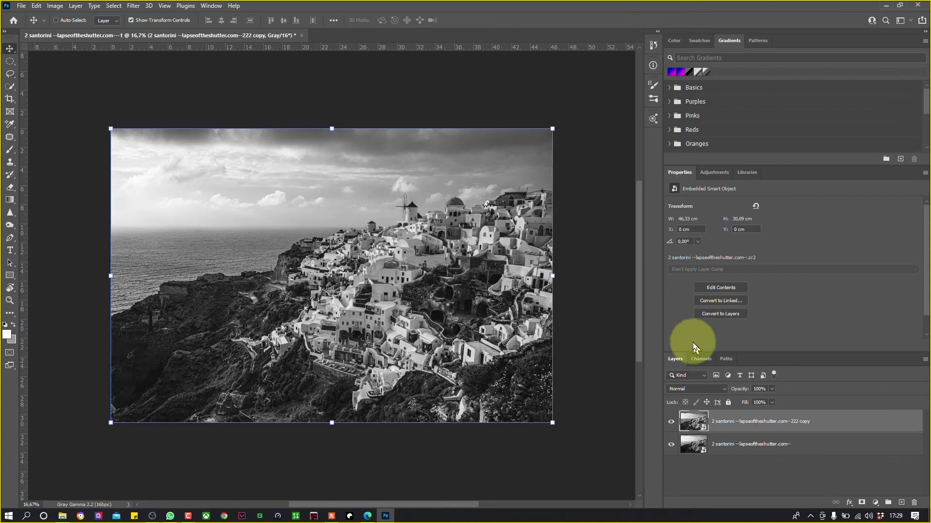
{"action": "left_click", "coordinate": [671, 424]}
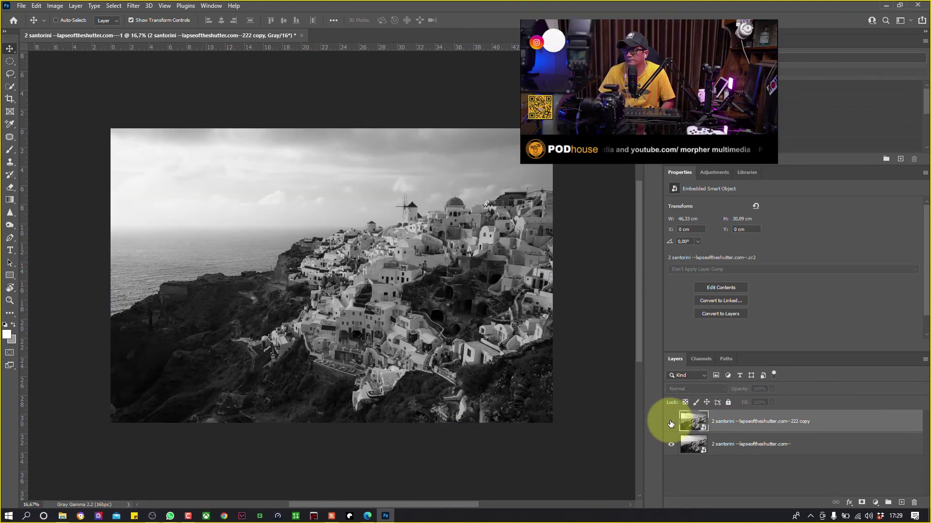
{"action": "left_click", "coordinate": [671, 423]}
{"action": "left_click", "coordinate": [671, 423]}
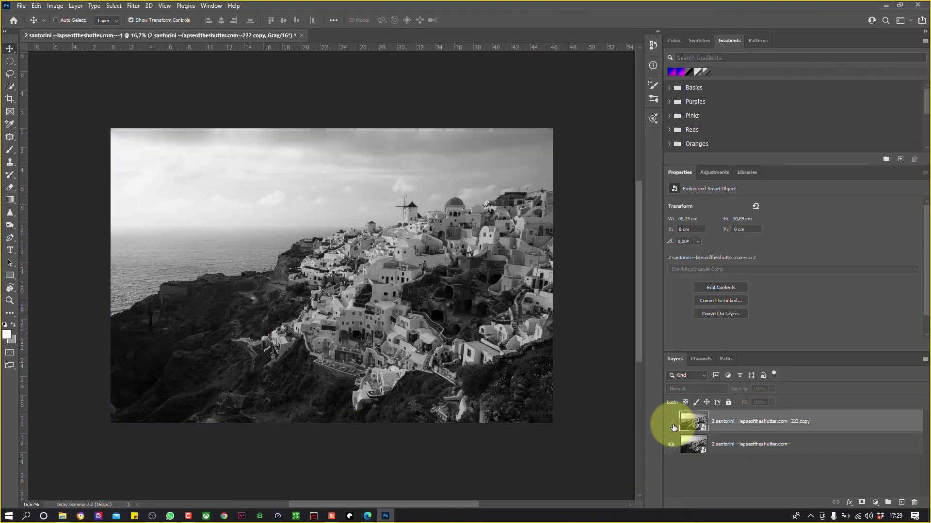
Hide the edited copy layer and select the original Santorini layer beneath it
{"action": "left_click", "coordinate": [671, 422]}
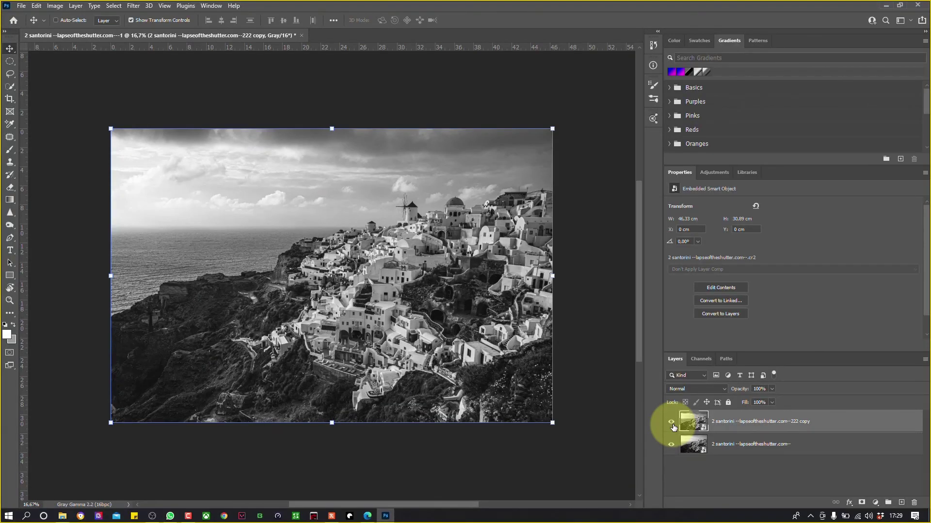
{"action": "left_click", "coordinate": [671, 421]}
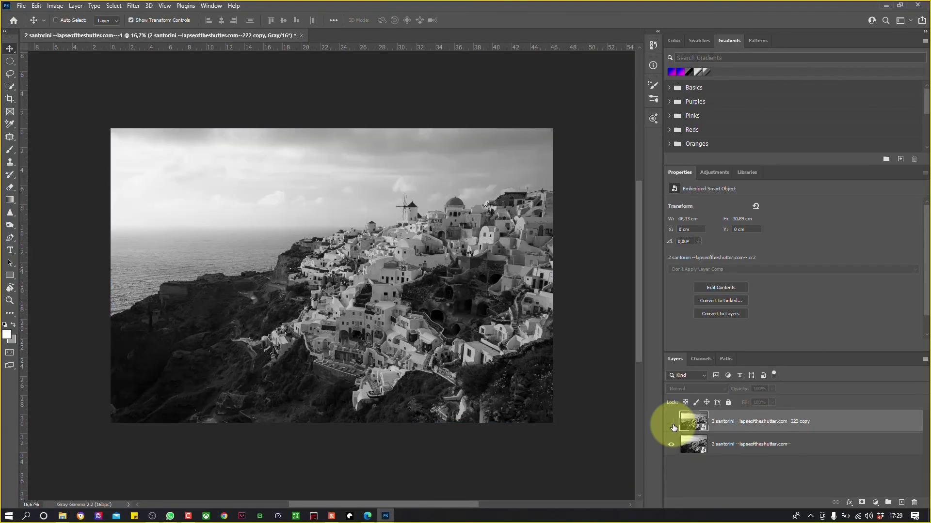
{"action": "left_click", "coordinate": [685, 450]}
{"action": "right_click", "coordinate": [686, 448]}
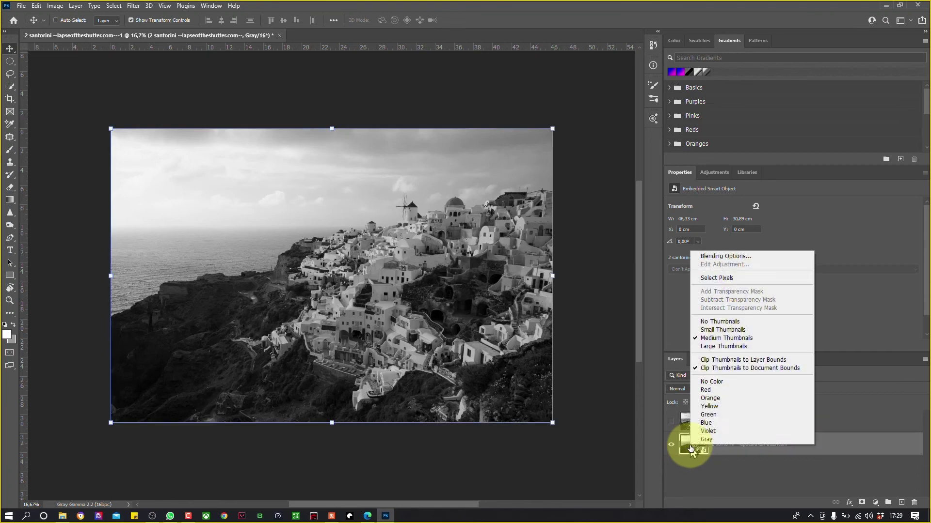
{"action": "left_click", "coordinate": [840, 453]}
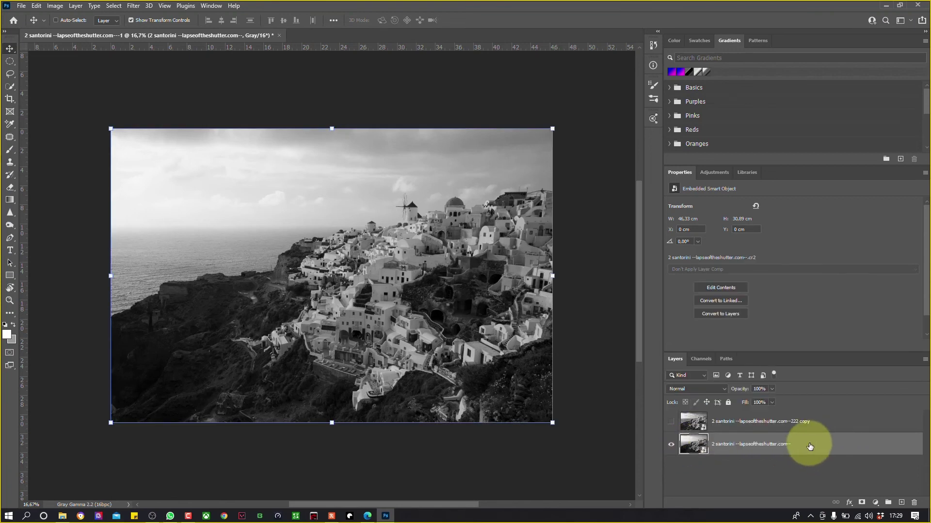
{"action": "right_click", "coordinate": [809, 446]}
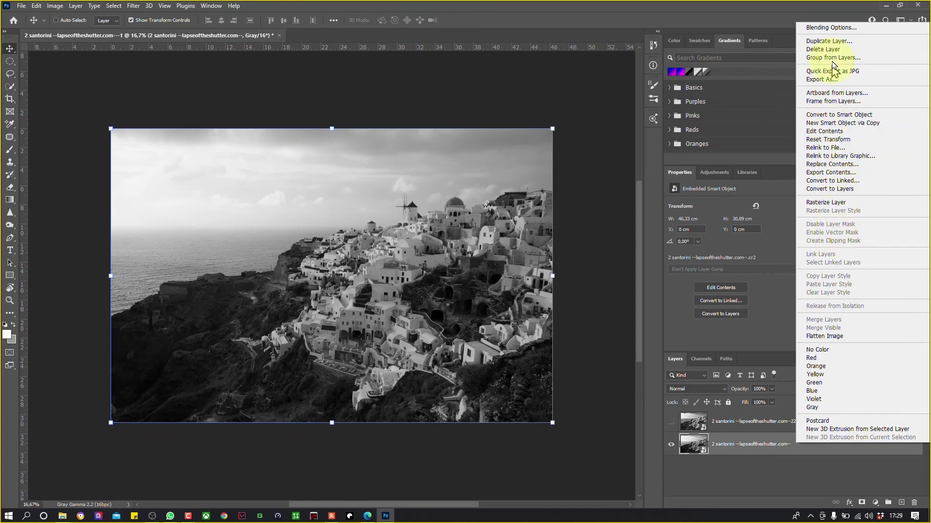
Duplicate the original layer into a new Untitled-1 document and make its tab first
{"action": "left_click", "coordinate": [838, 44]}
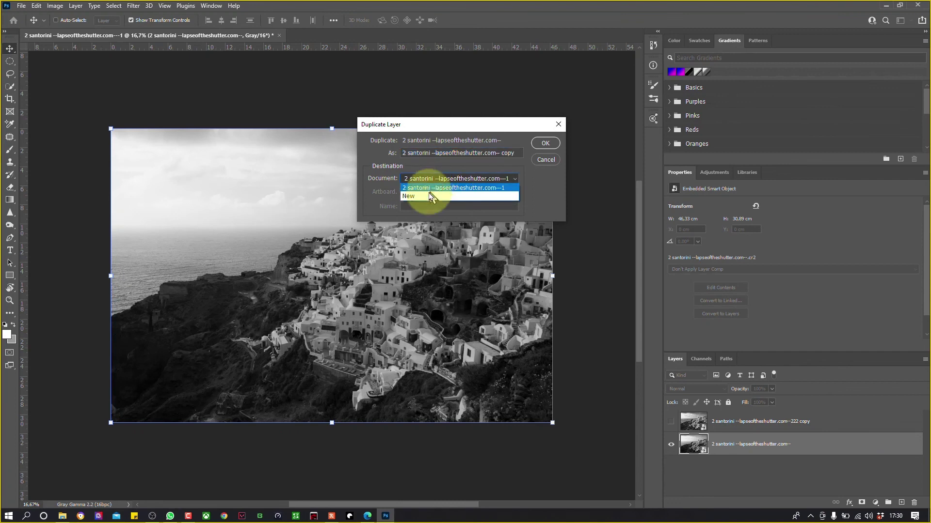
{"action": "left_click", "coordinate": [429, 196]}
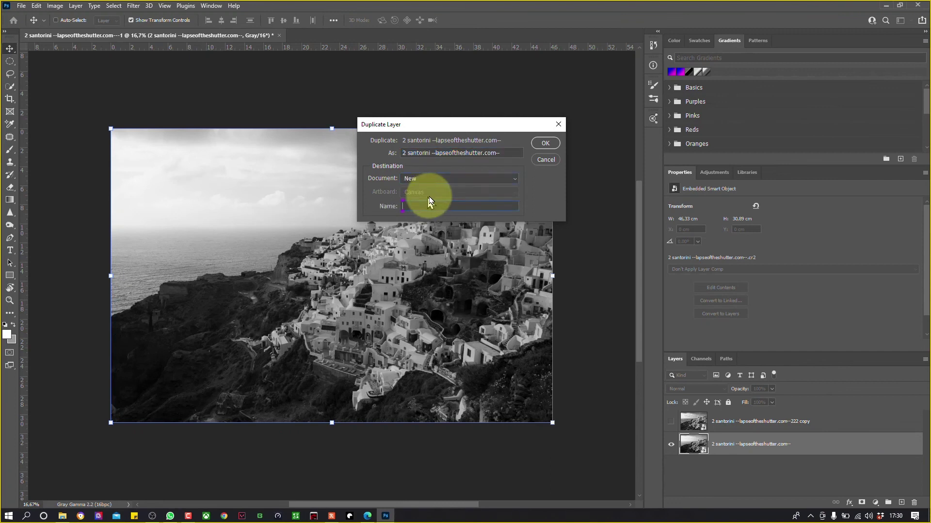
{"action": "left_click", "coordinate": [544, 144]}
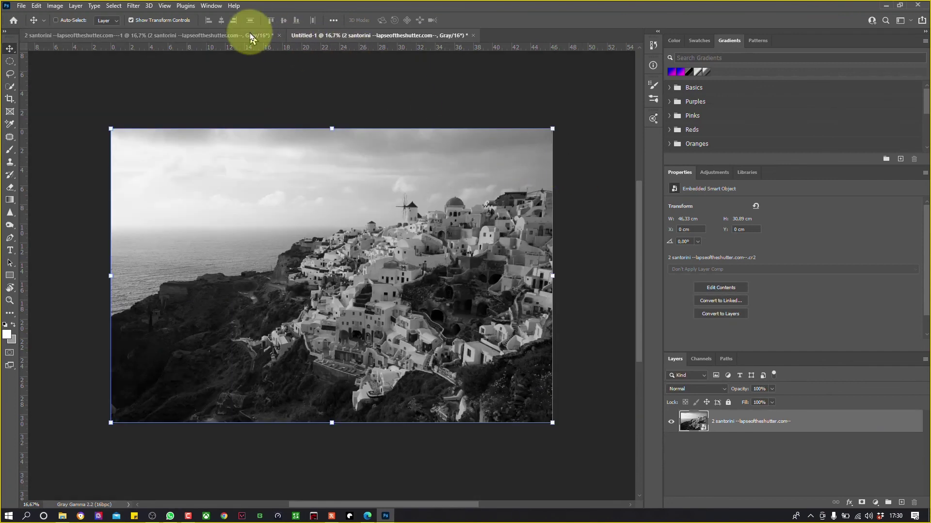
{"action": "left_click_drag", "start_coordinate": [294, 35], "coordinate": [39, 43]}
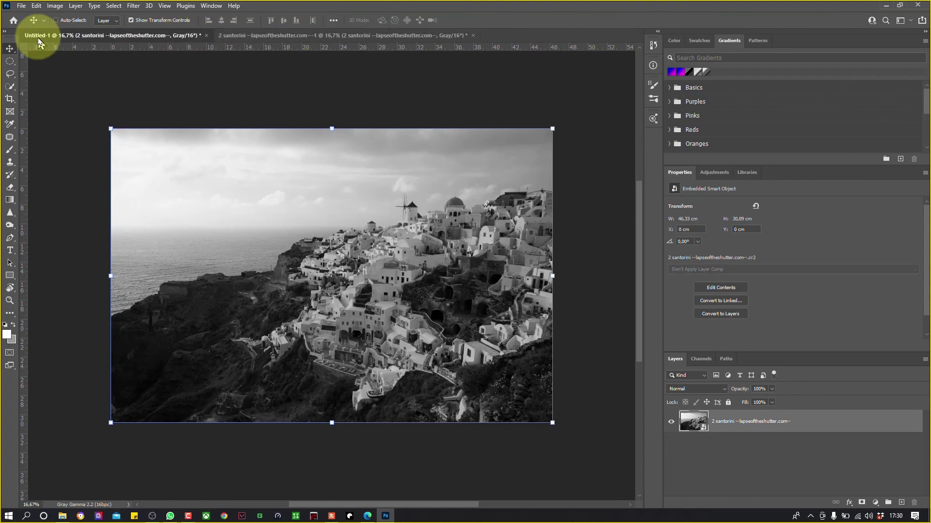
Arrange both documents 2-up Vertical, realign the left image to X 0 cm, and match both scroll positions
{"action": "left_click", "coordinate": [210, 6]}
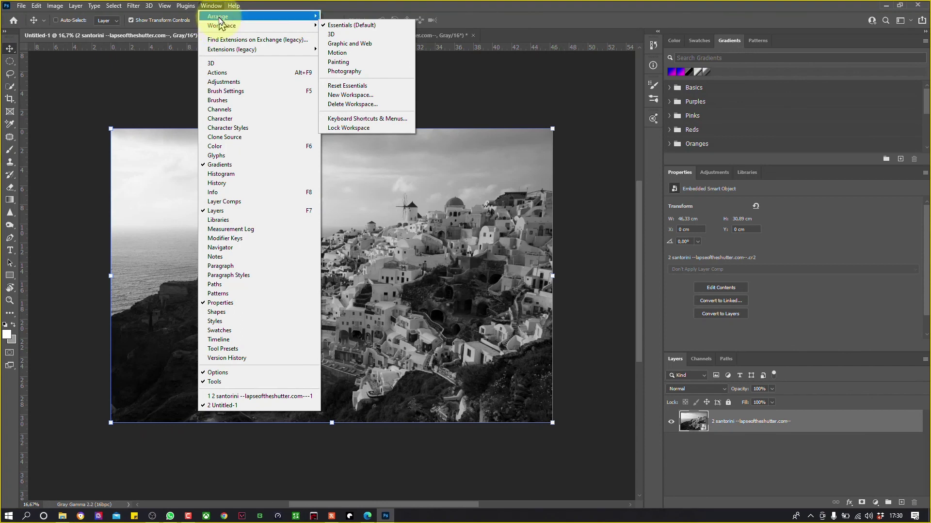
{"action": "mouse_move", "coordinate": [240, 16]}
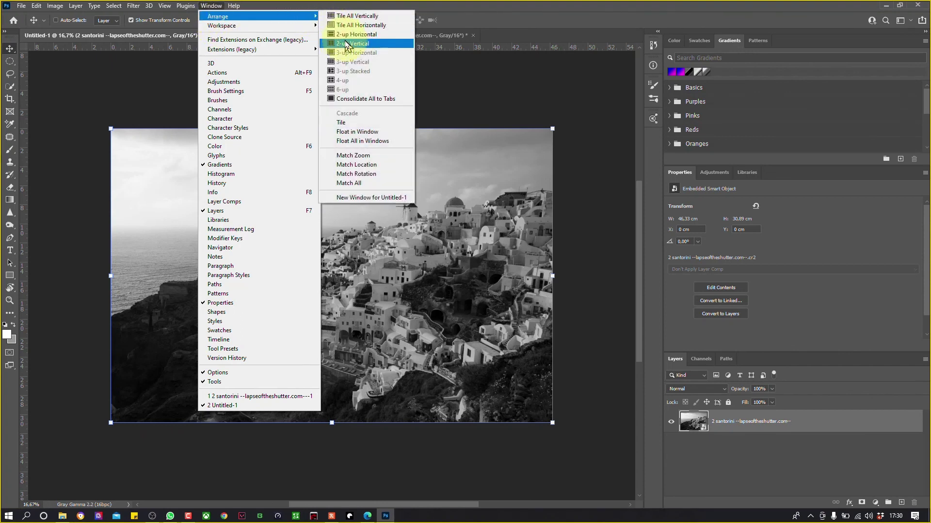
{"action": "left_click", "coordinate": [349, 43]}
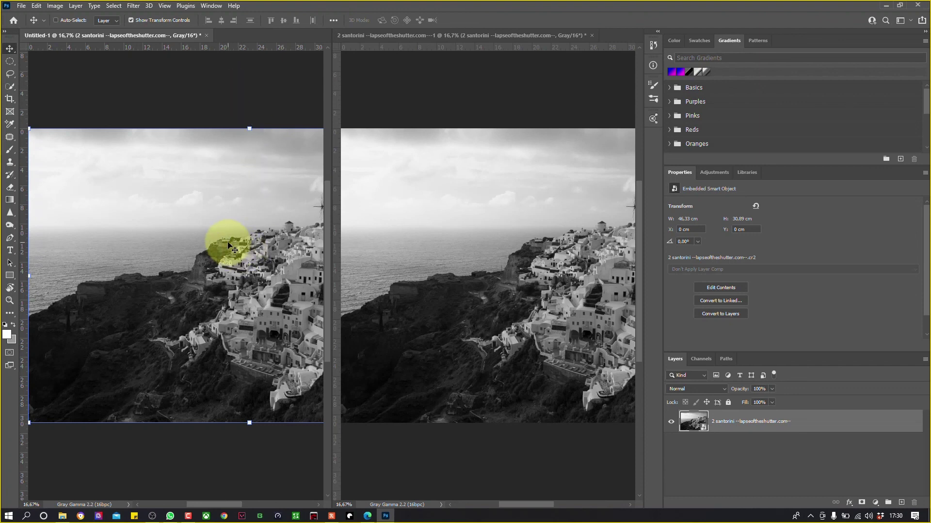
{"action": "left_click_drag", "start_coordinate": [228, 243], "coordinate": [112, 248]}
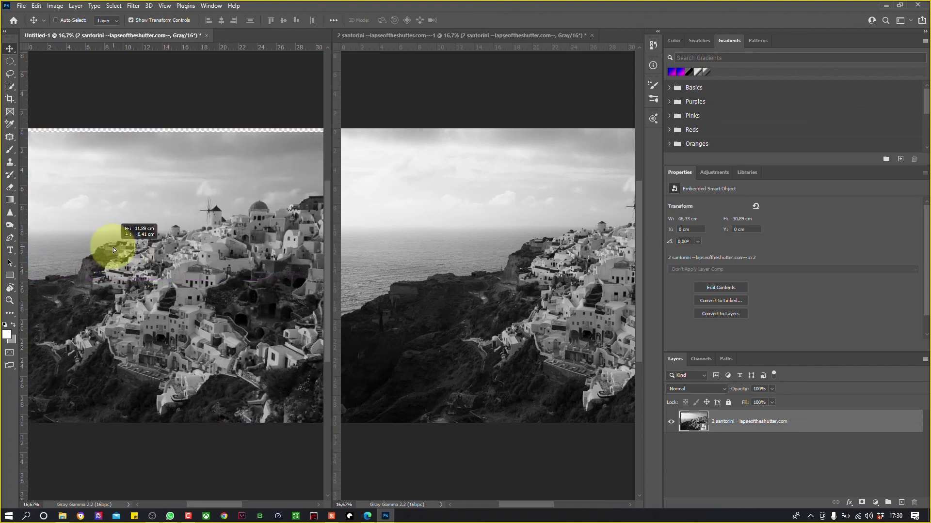
{"action": "left_click_drag", "start_coordinate": [112, 248], "coordinate": [117, 244]}
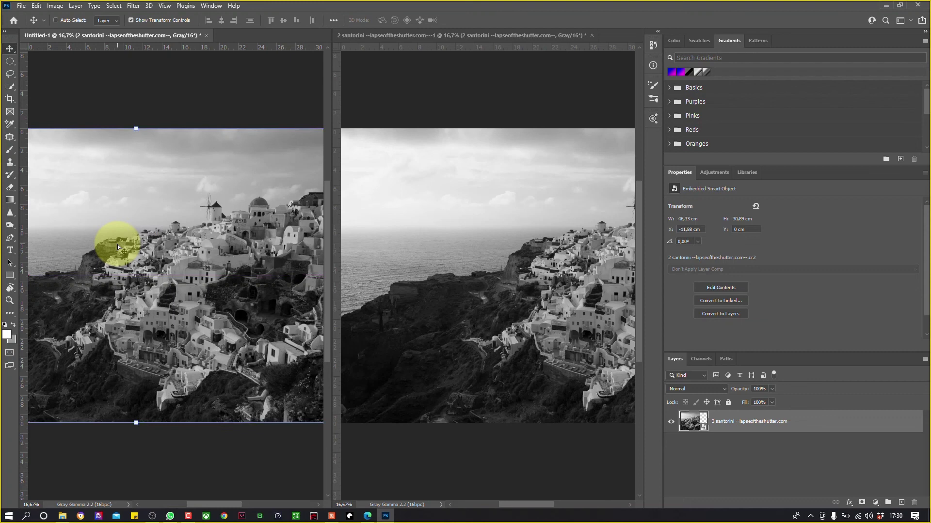
{"action": "key", "text": "ctrl+z"}
{"action": "left_click_drag", "start_coordinate": [209, 501], "coordinate": [239, 506]}
{"action": "left_click_drag", "start_coordinate": [513, 507], "coordinate": [536, 506]}
Make the edited black-and-white layer visible in the right-hand document for comparison
{"action": "left_click", "coordinate": [672, 423]}
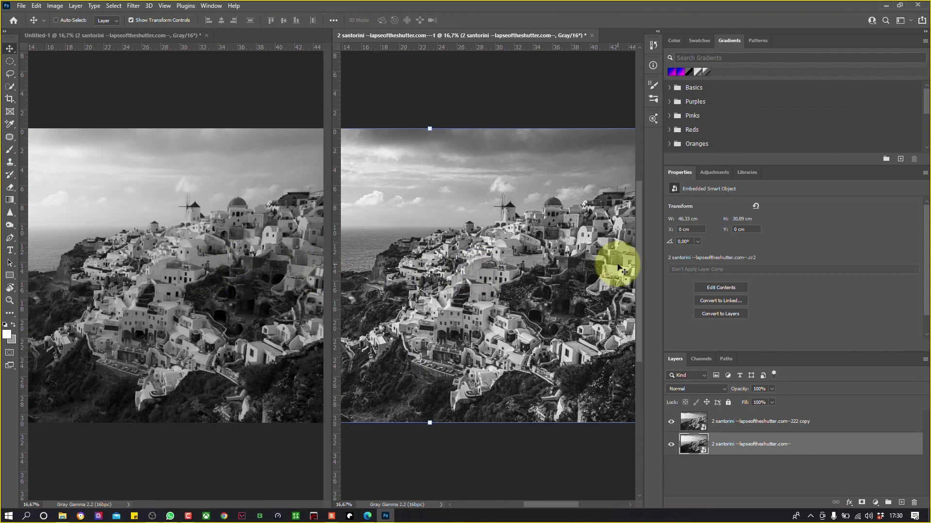
{"action": "left_click_drag", "start_coordinate": [535, 507], "coordinate": [535, 502]}
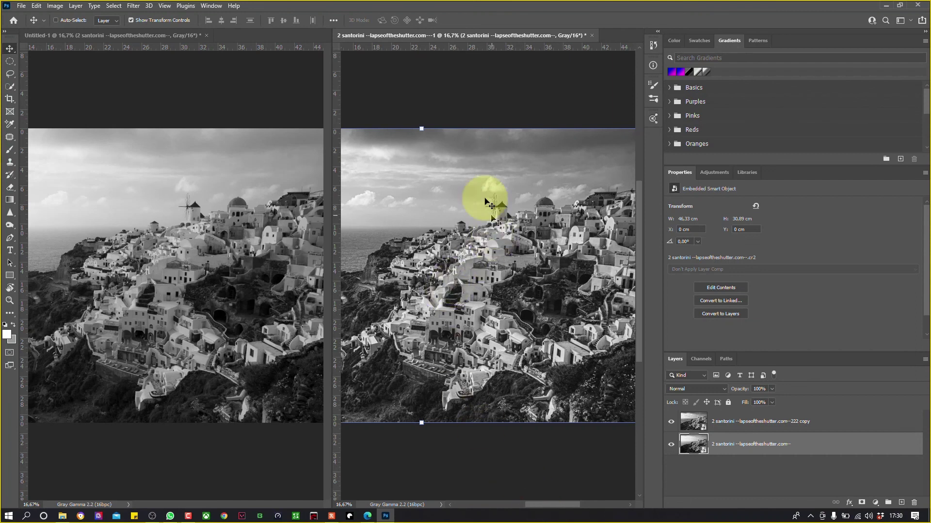